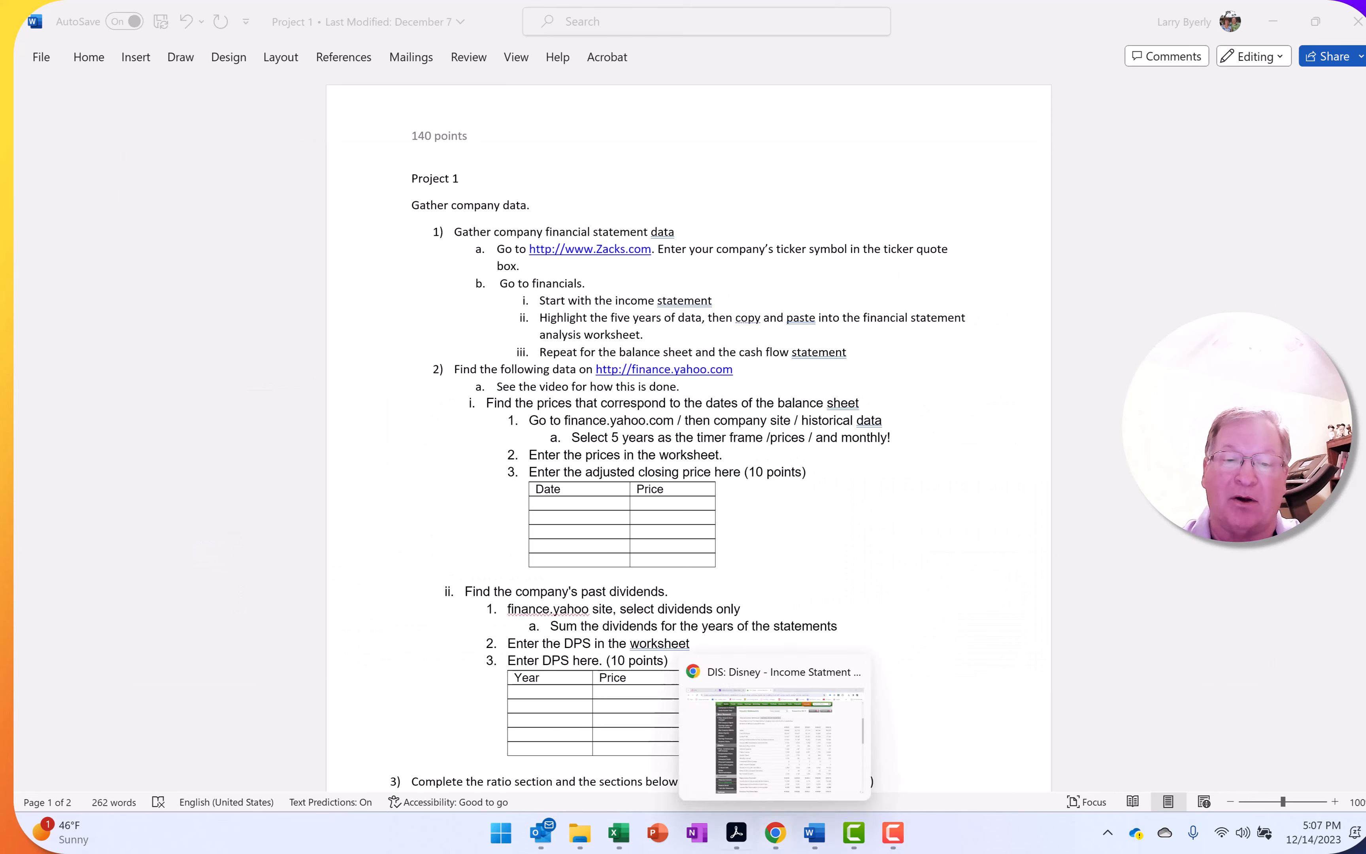
Switch to Chrome, return to the Zacks quote page and look up the ticker symbol DIS.
left_click(776, 836)
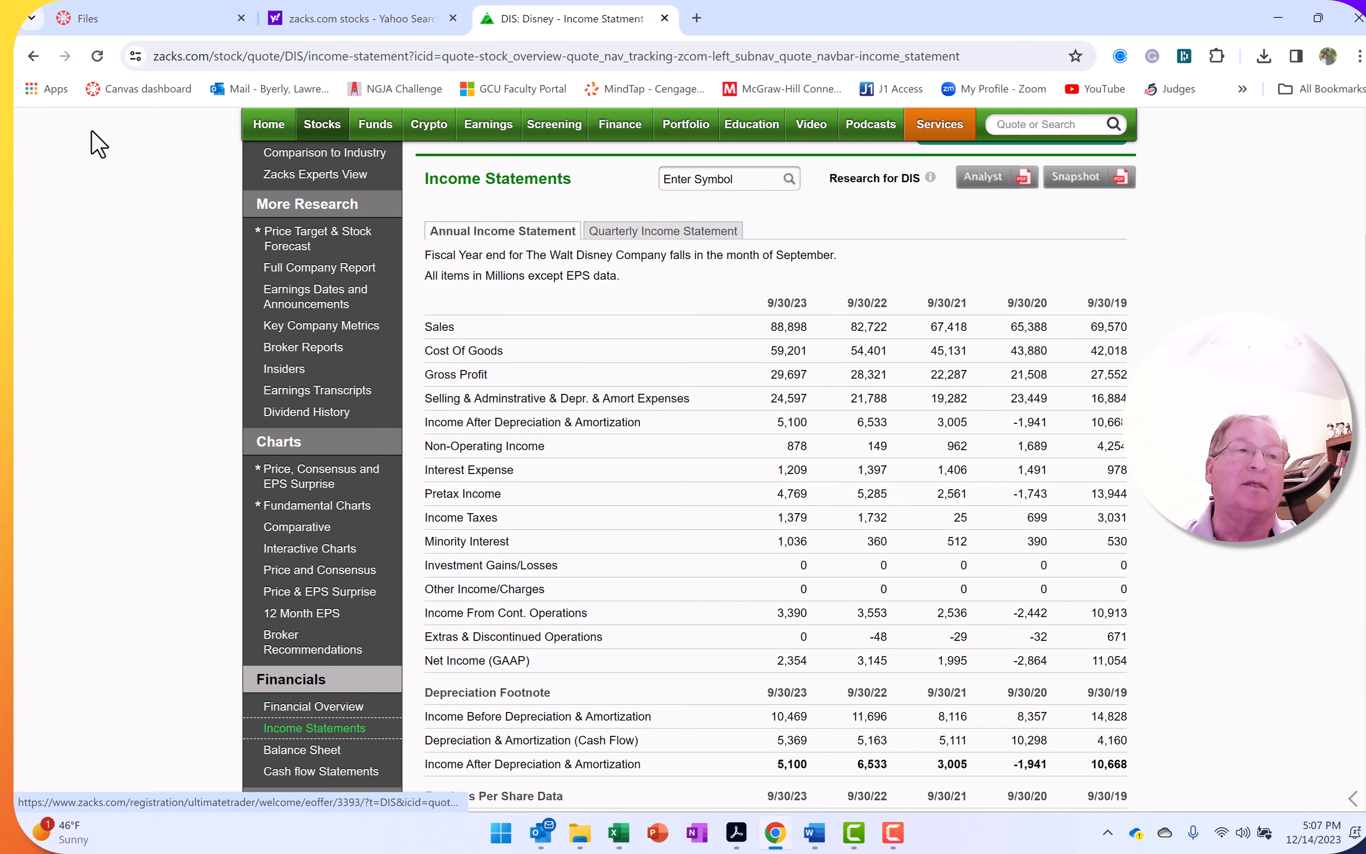
left_click(32, 56)
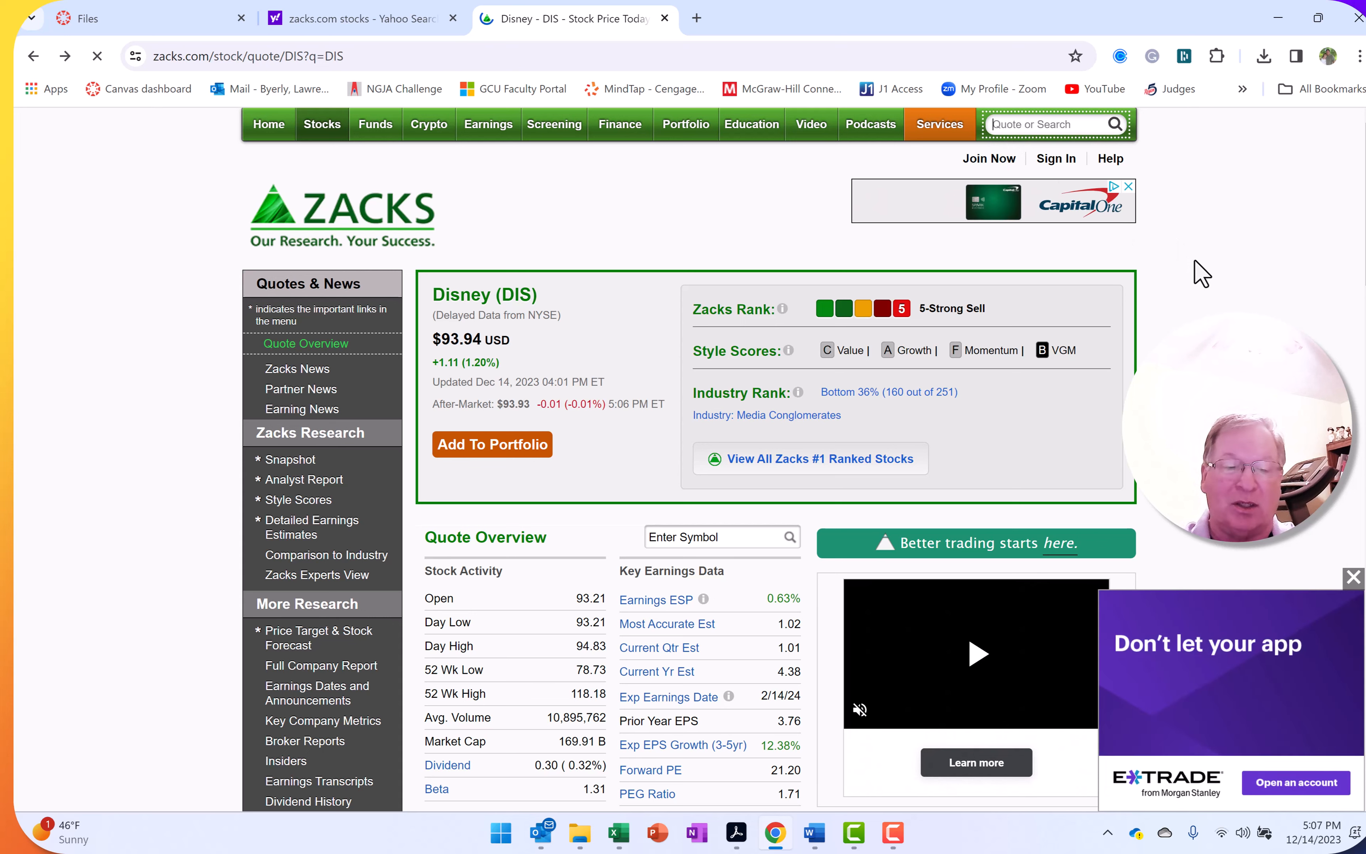
type("DIS")
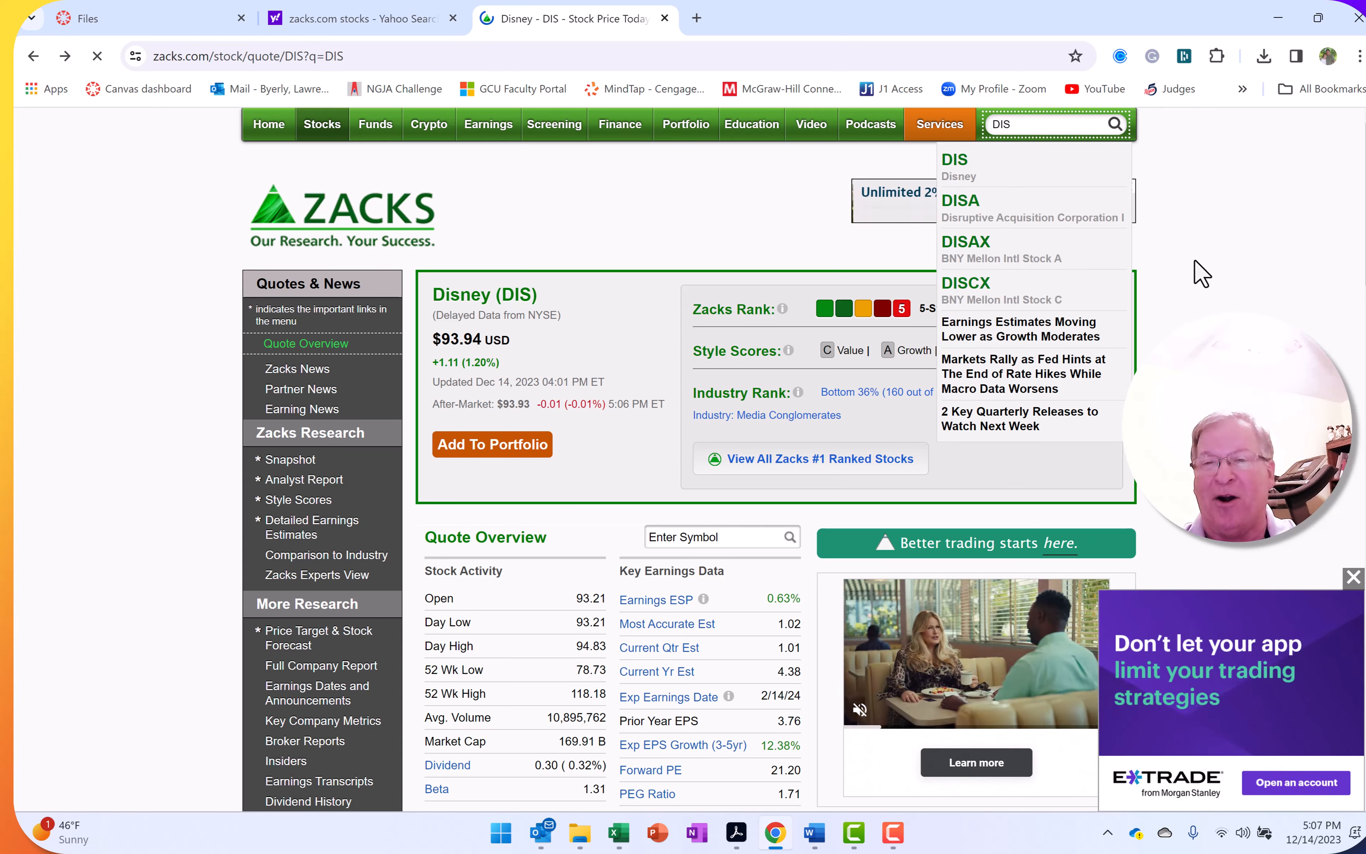
left_click(970, 172)
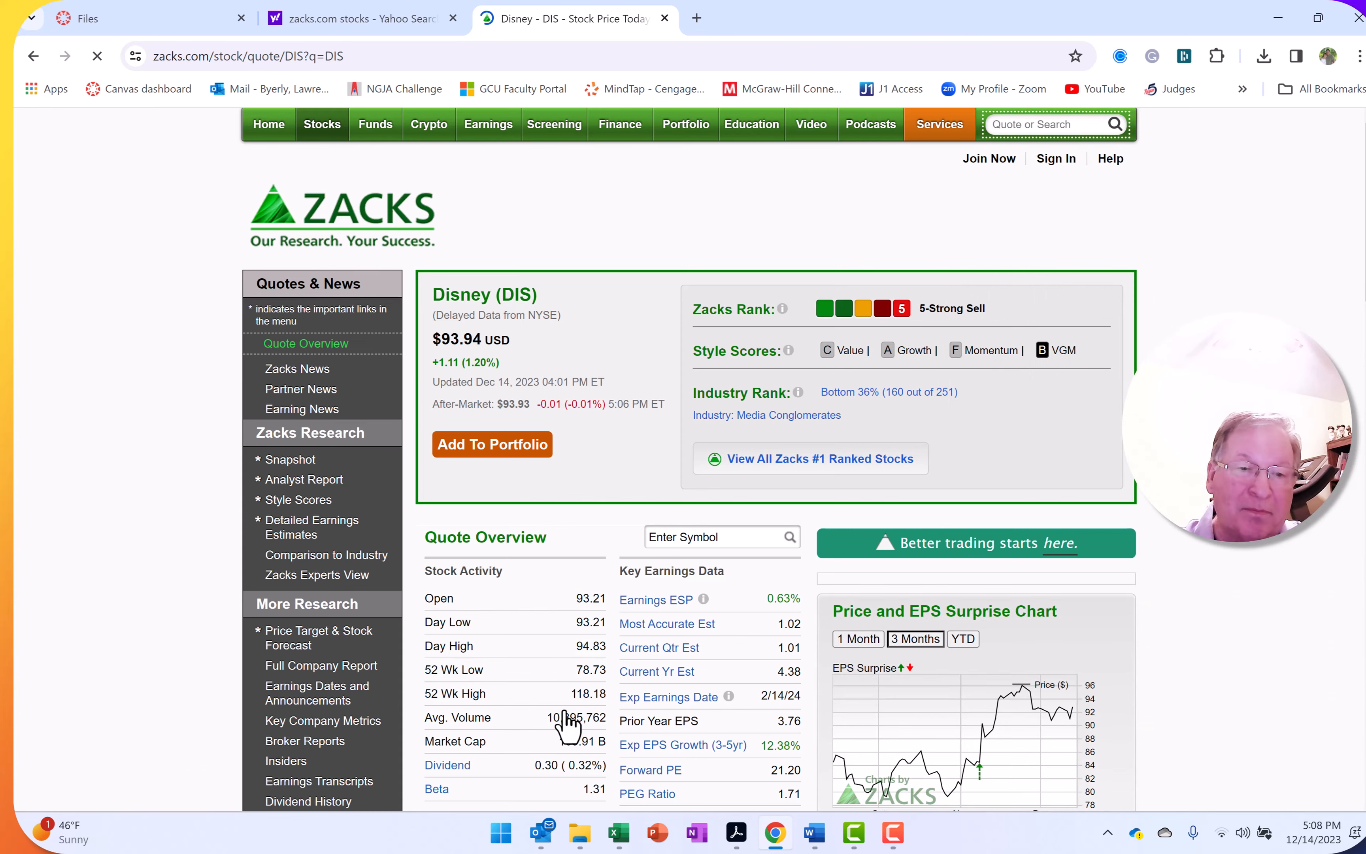
Look over Disney's quote overview page on Zacks, including the list of available financial statements.
scroll(689, 459, "down", 7)
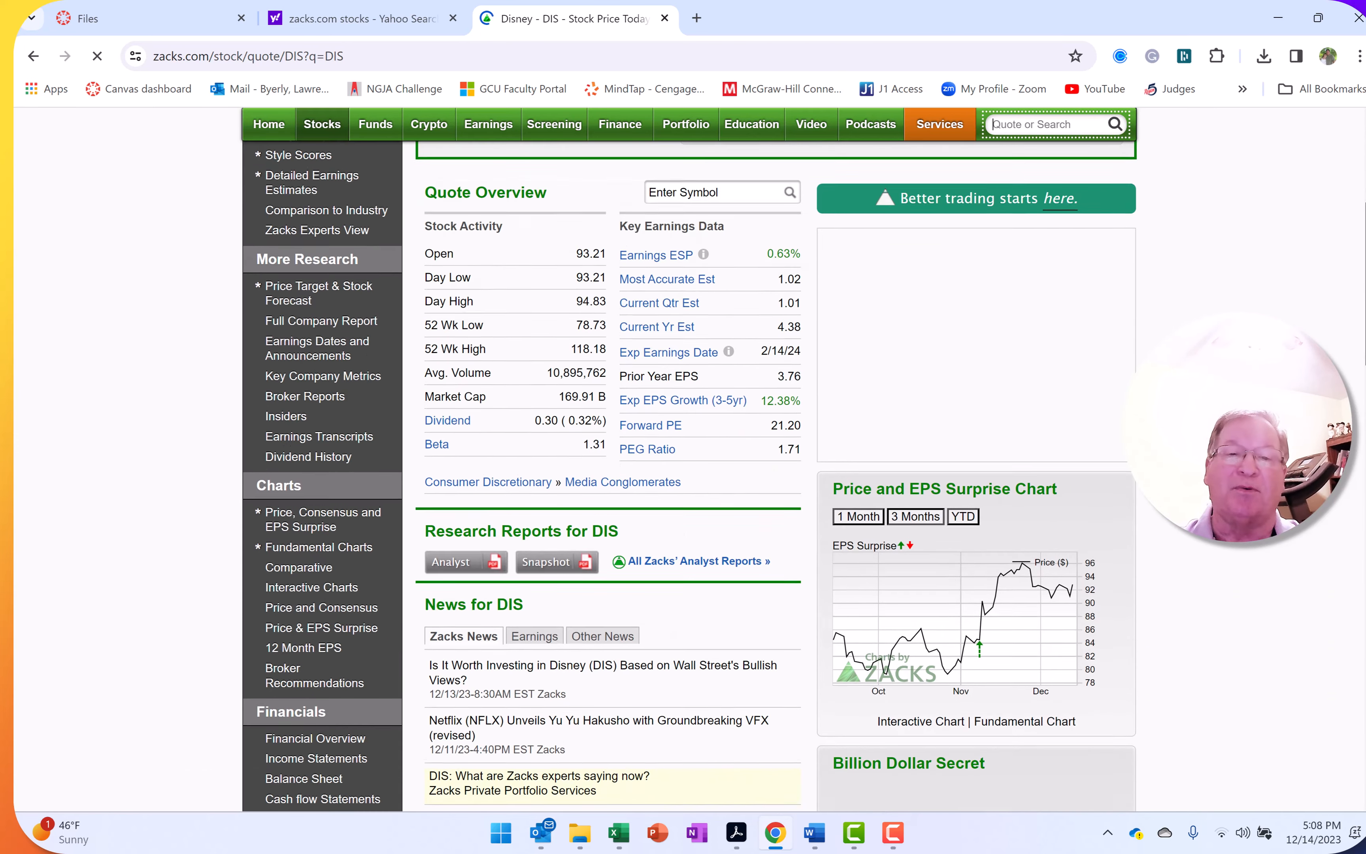
scroll(689, 459, "up", 3)
scroll(1350, 244, "up", 3)
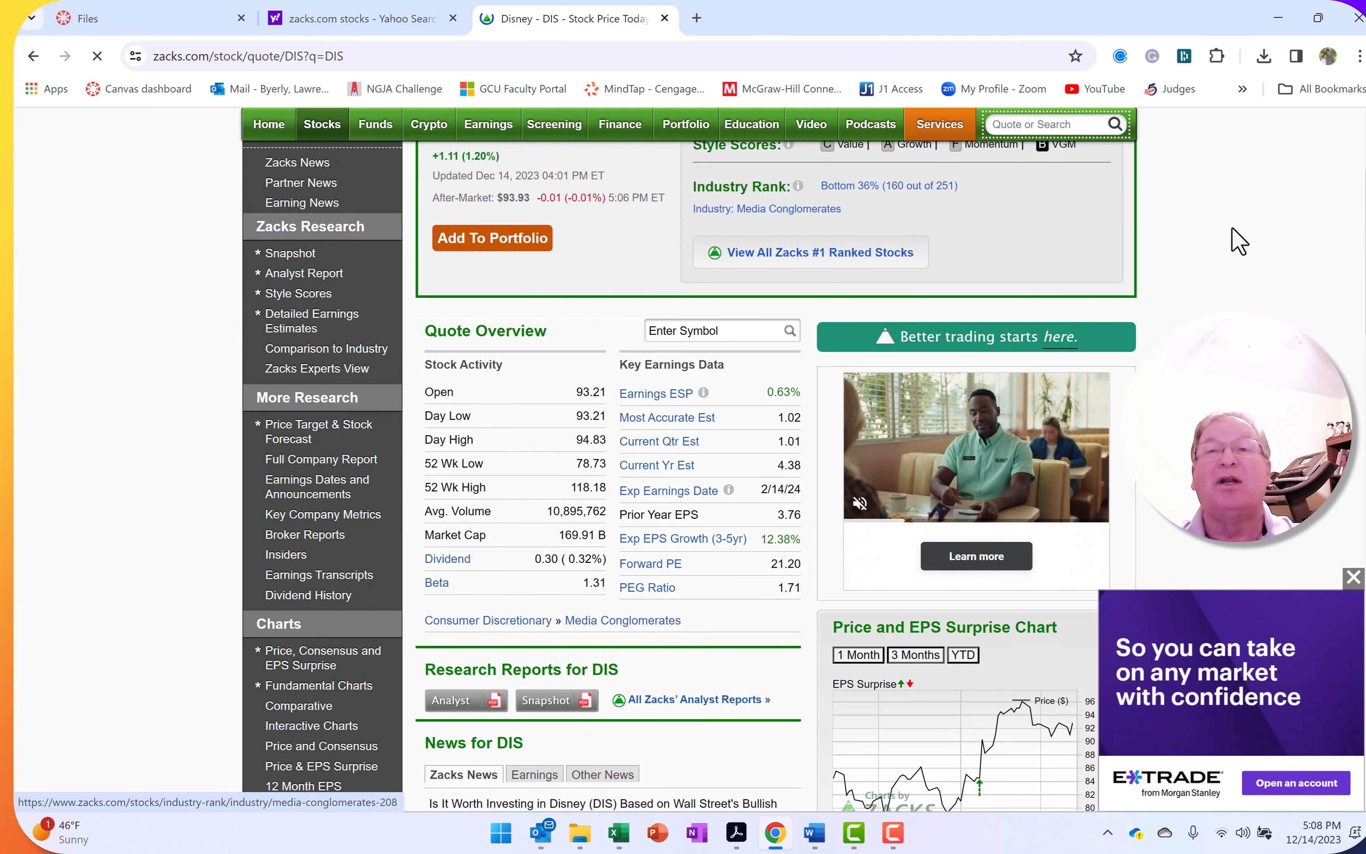
scroll(1235, 237, "up", 3)
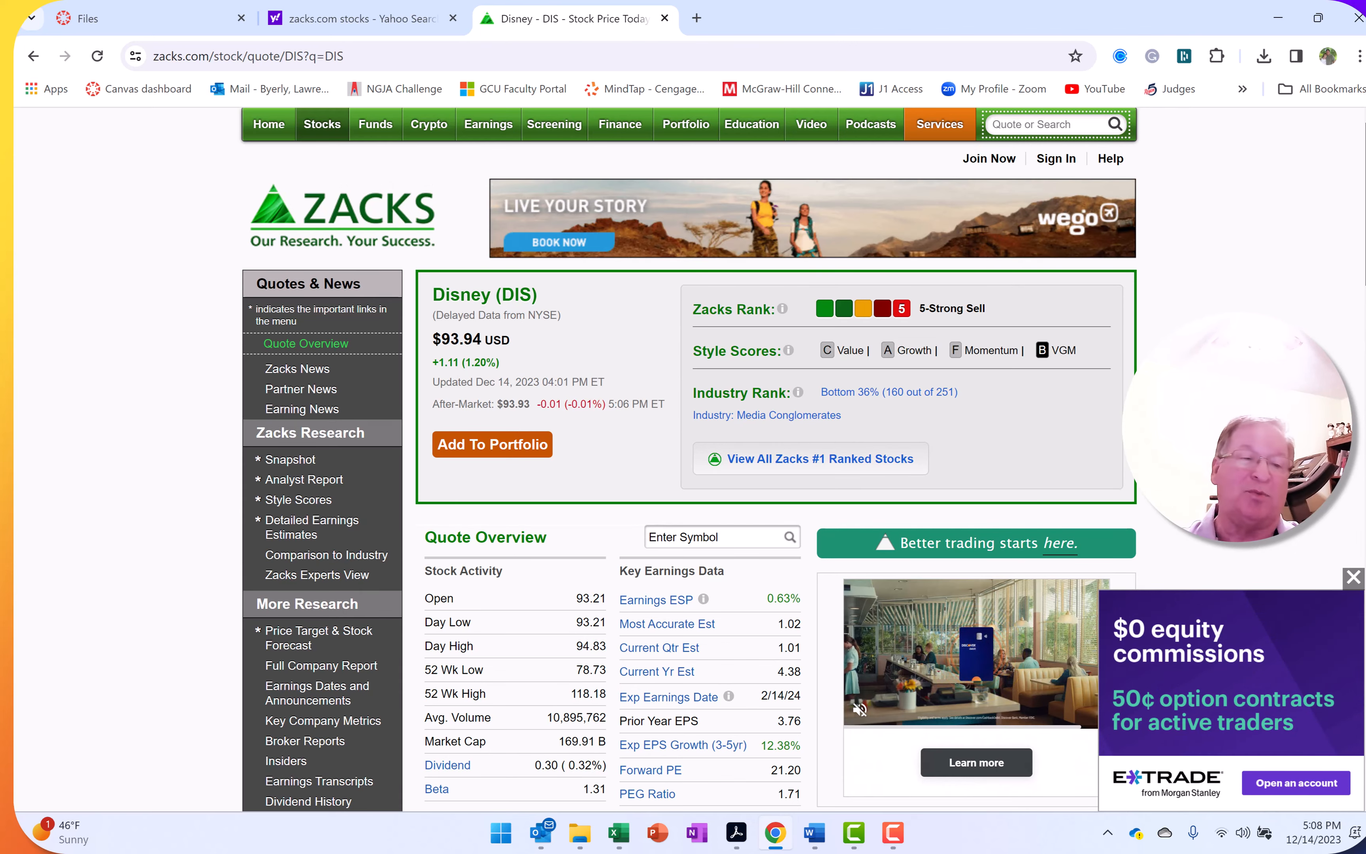
scroll(1122, 351, "down", 10)
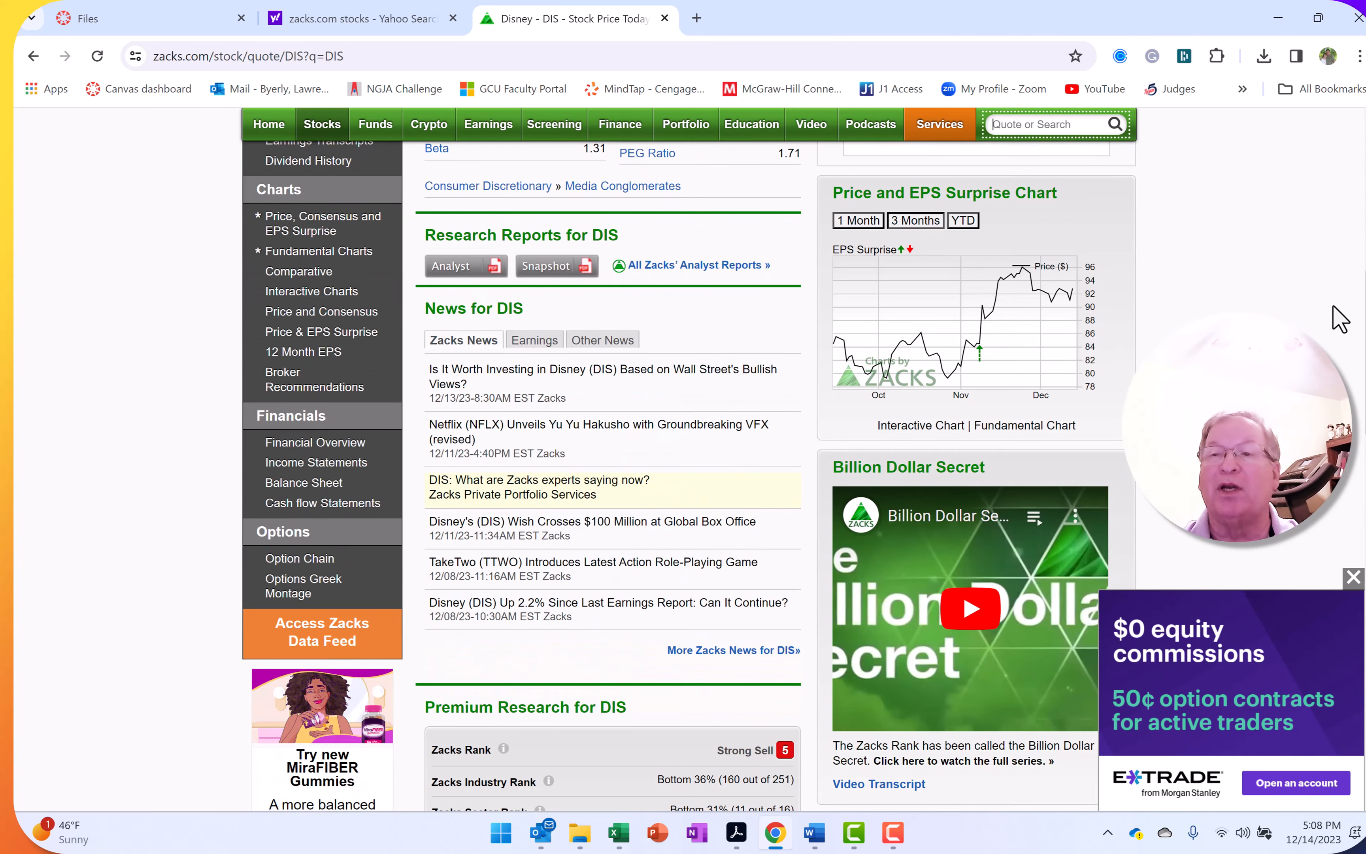
scroll(1364, 357, "up", 10)
scroll(1364, 357, "down", 7)
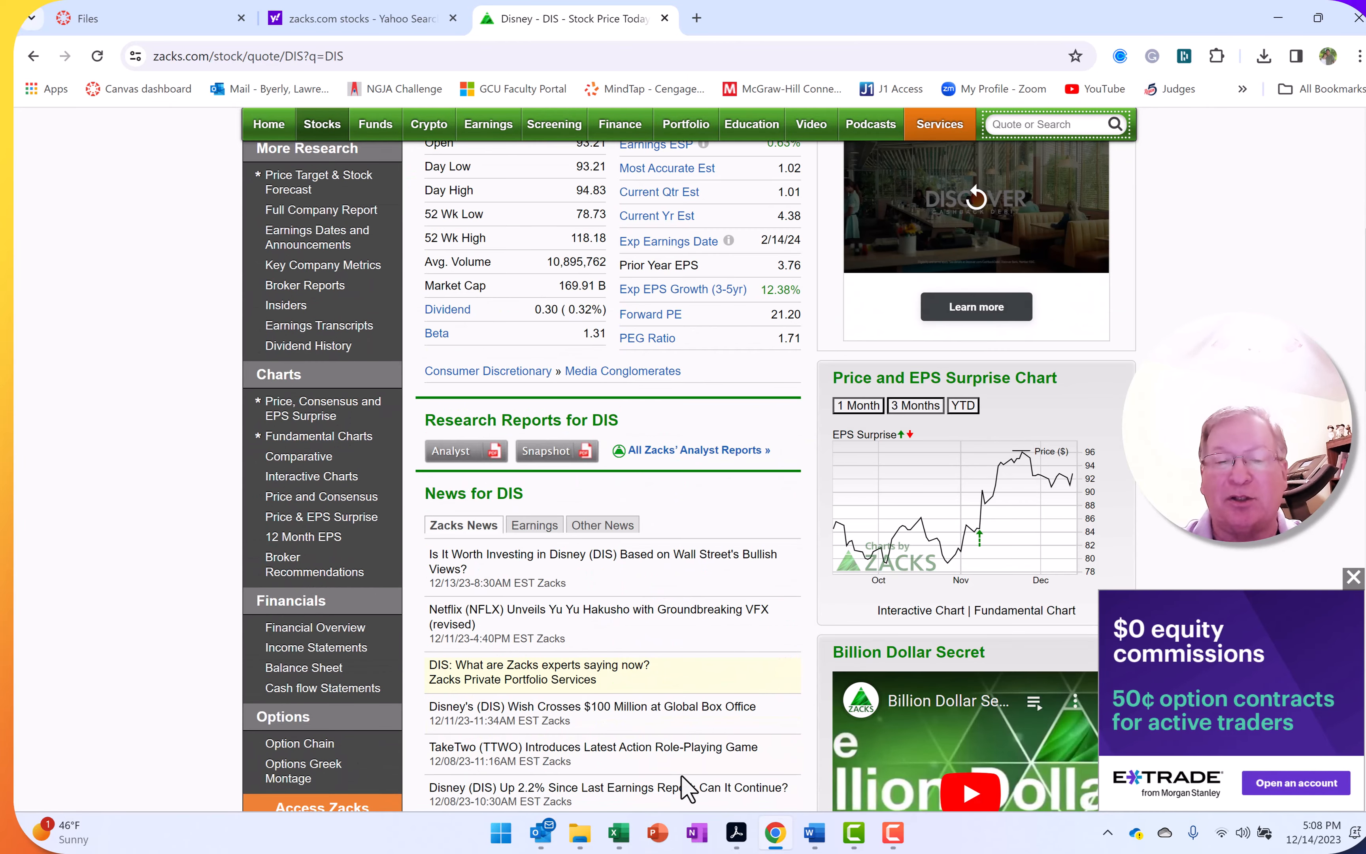
Switch to the financial statement analysis workbook in Excel and go to cell A1 of the Financial Stmt Analysis sheet.
mouse_move(621, 842)
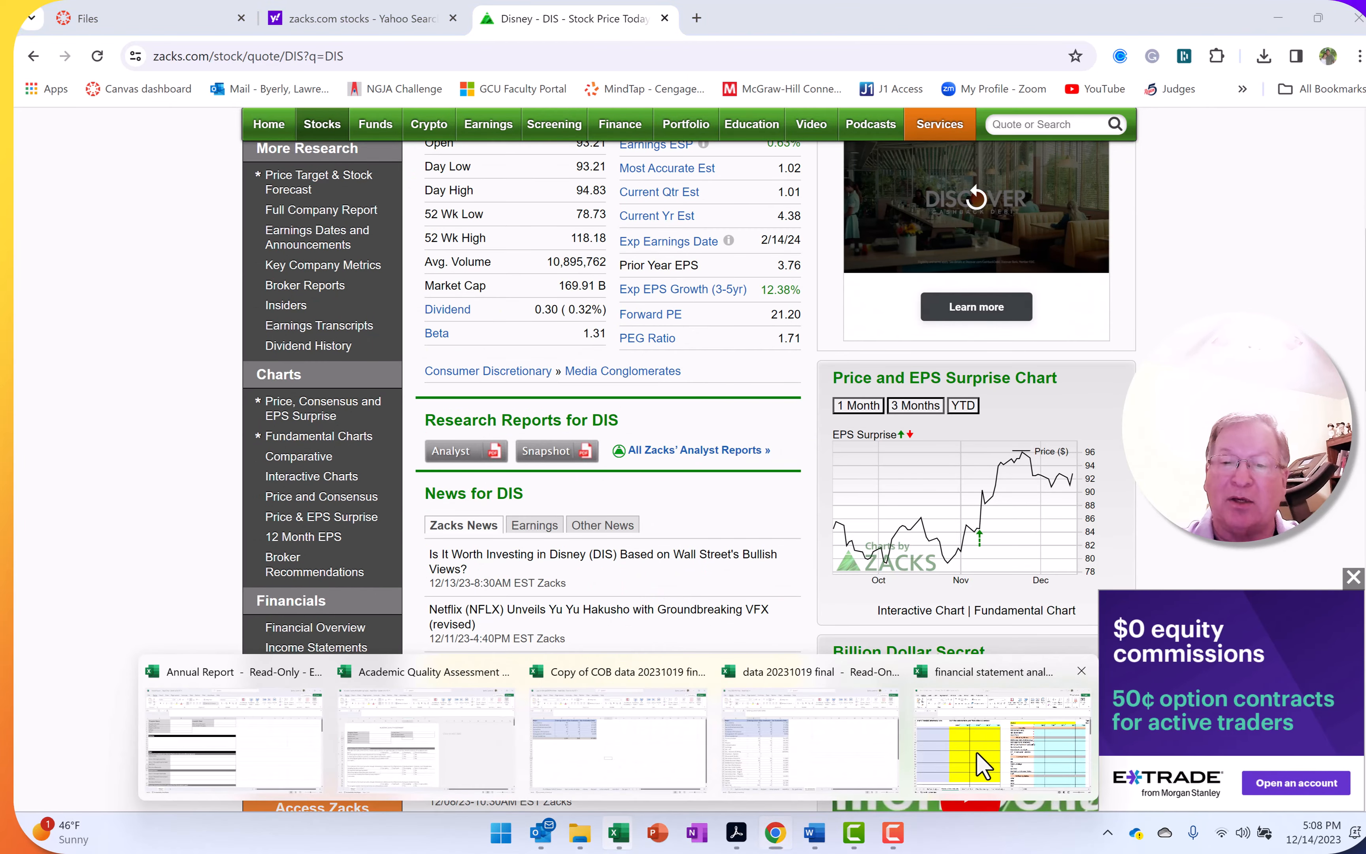
left_click(977, 765)
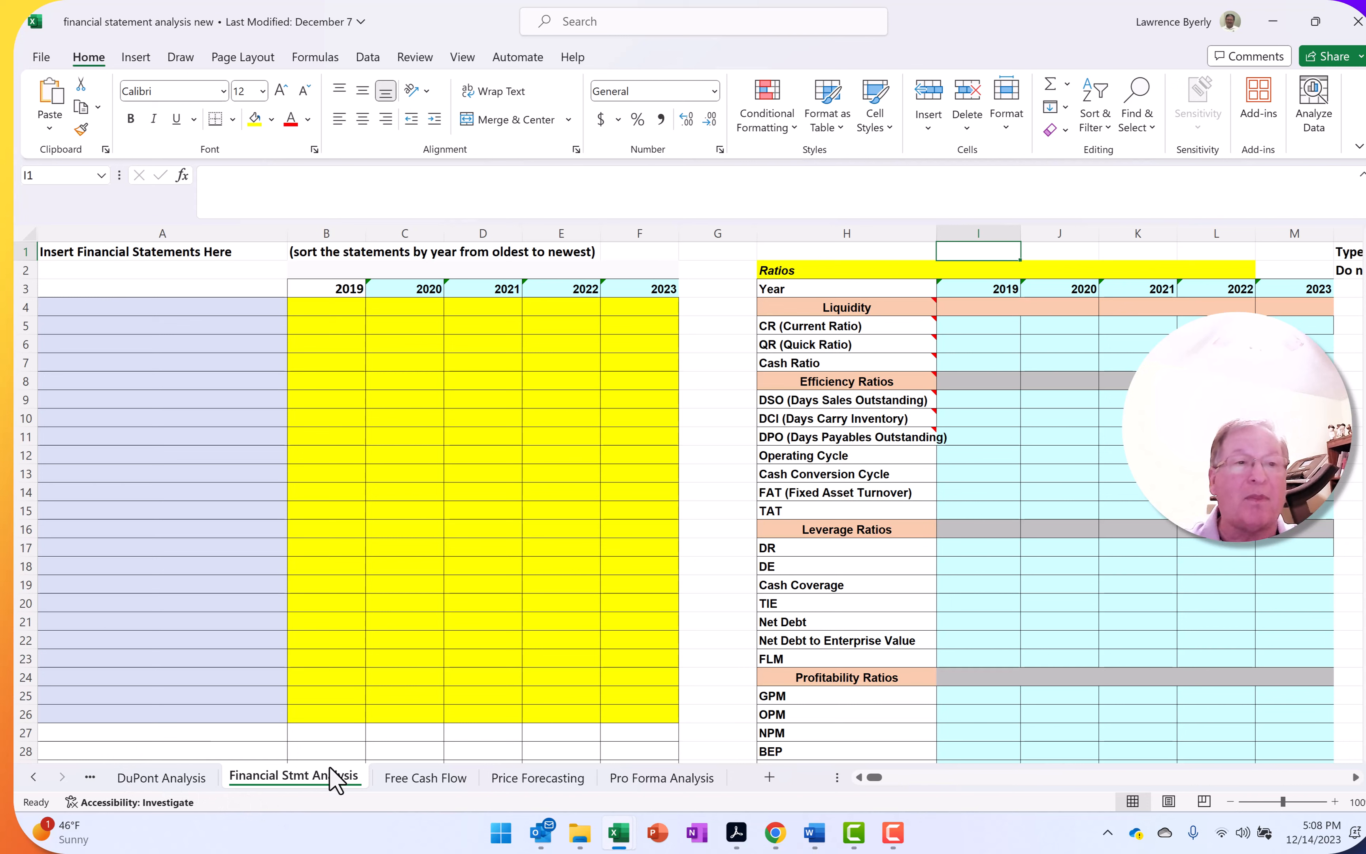
left_click(182, 576)
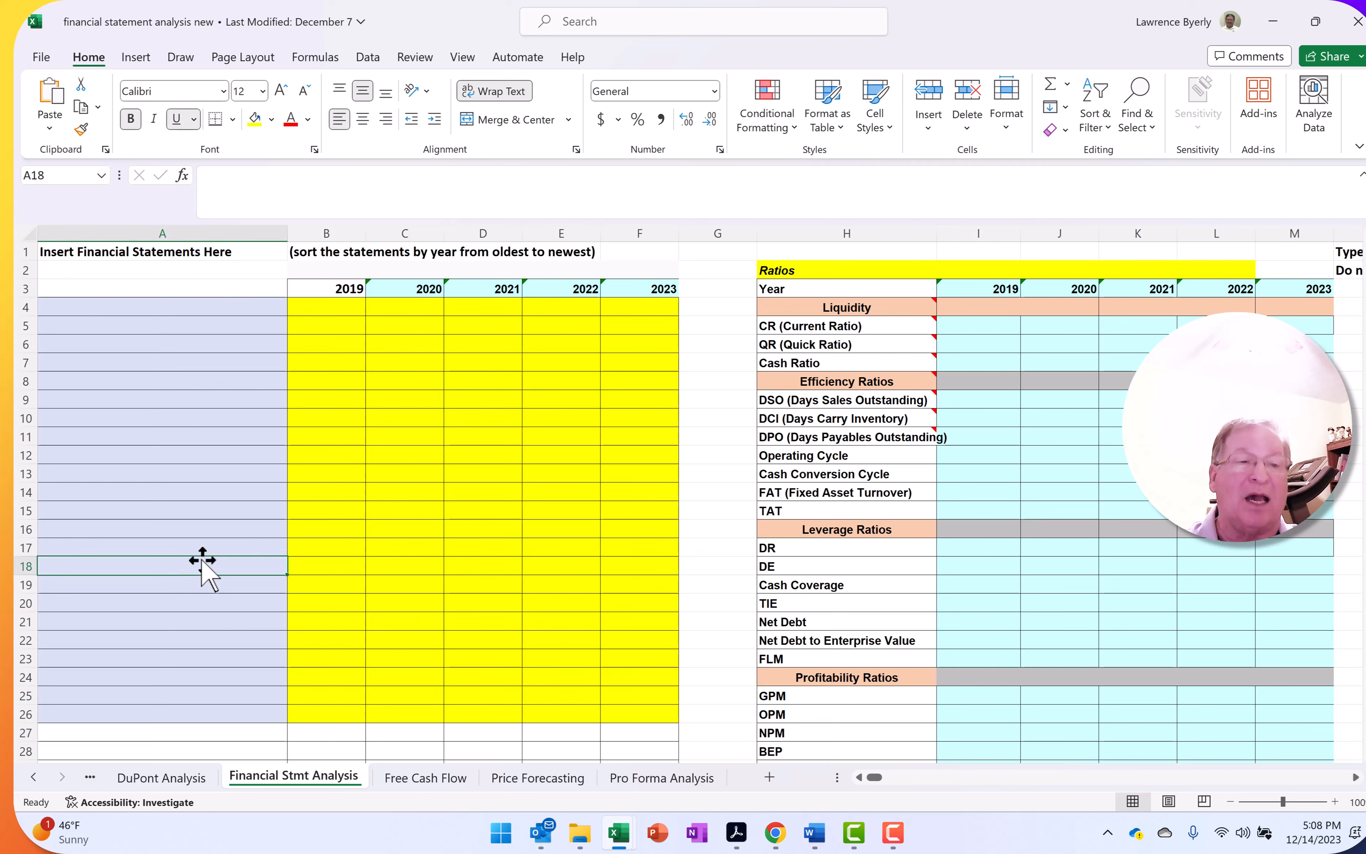
key("Up")
key("Up")
key("Up")
key("Up")
key("Up")
key("Up")
key("Up")
key("Up")
key("Up")
key("Up")
key("Up")
key("Up")
key("Up")
key("Up")
key("Up")
key("Up")
key("Up")
key("Up")
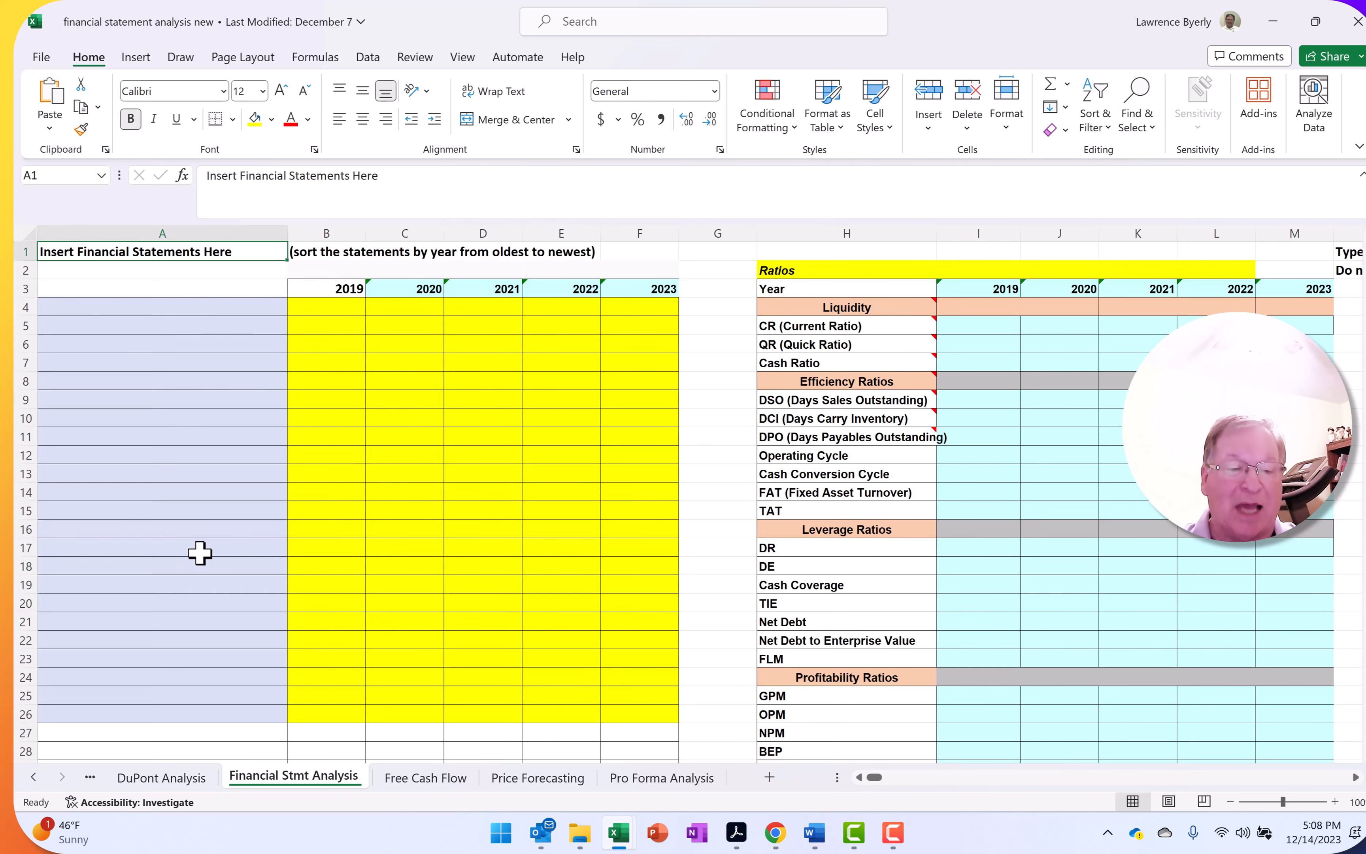
Switch back to Chrome and bring up Disney's annual income statement on Zacks.
key("alt+Tab")
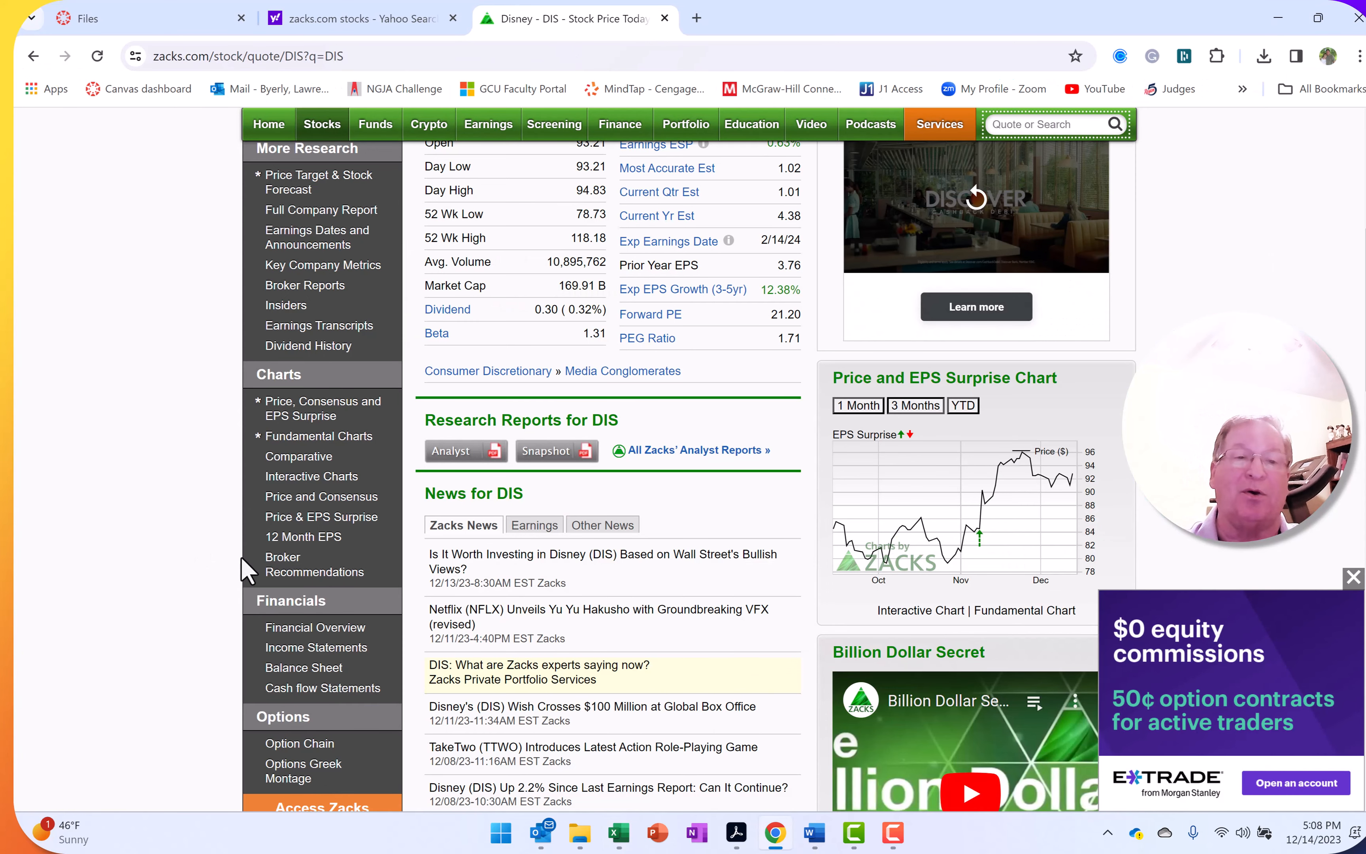
left_click(307, 650)
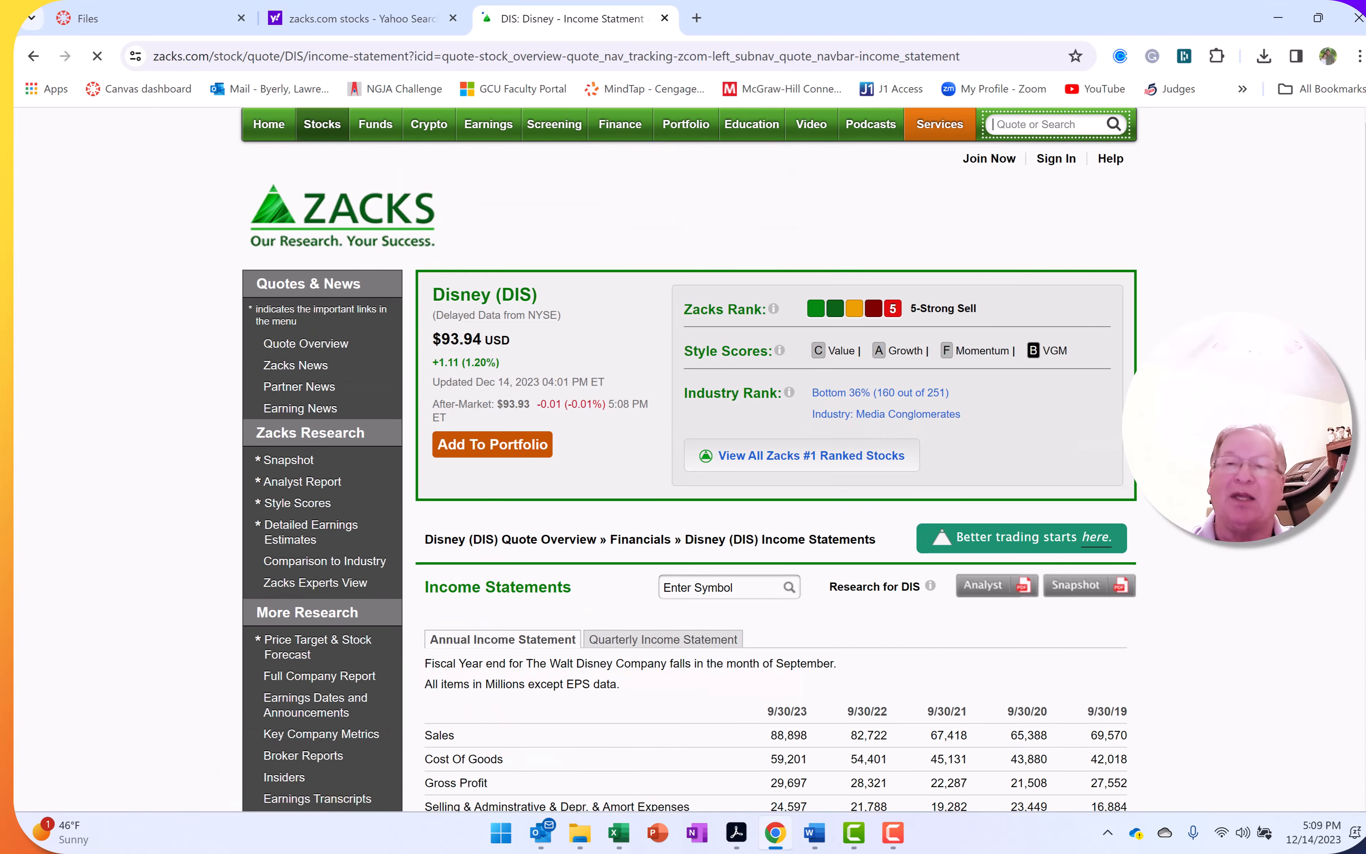
scroll(690, 472, "down", 5)
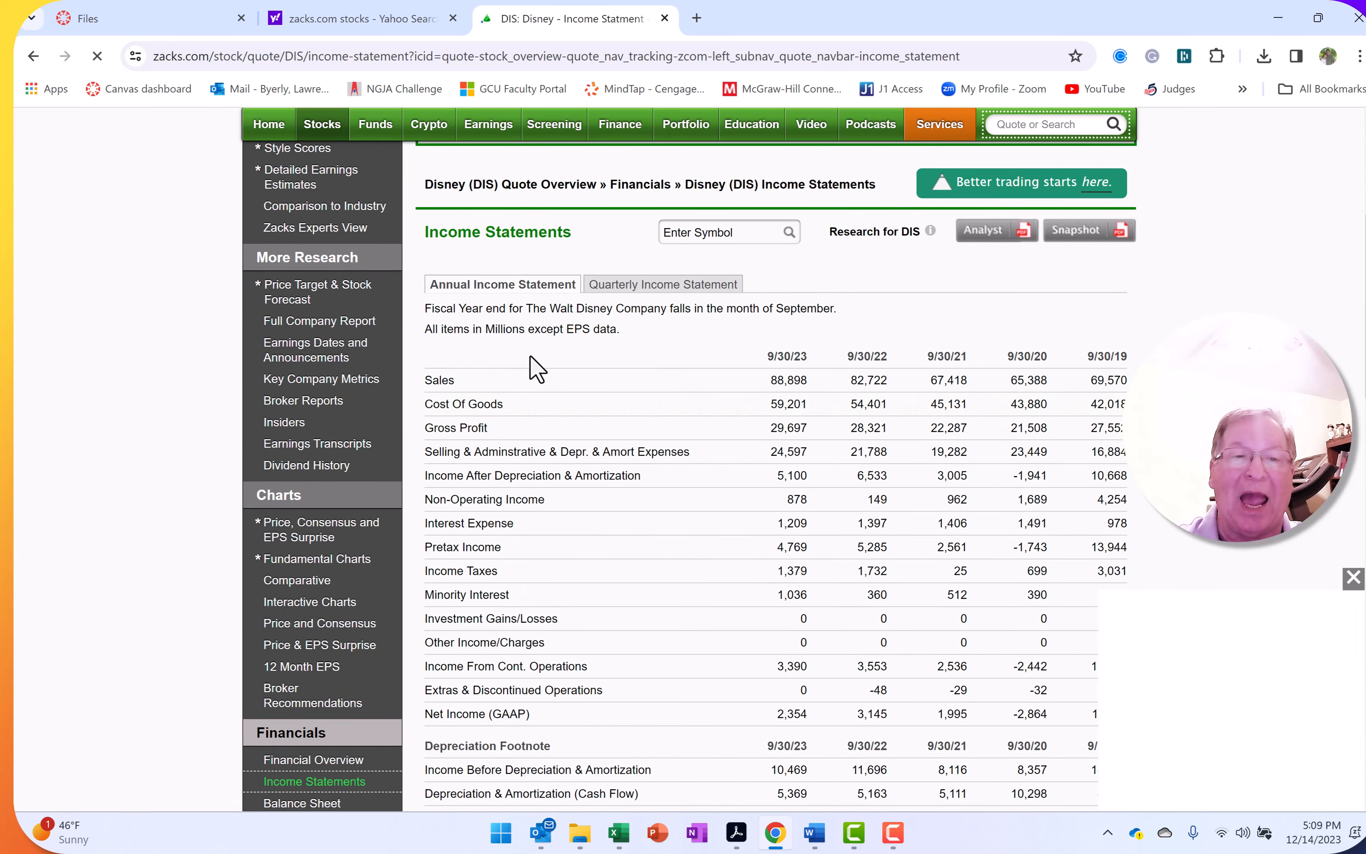
Dismiss the covering ad and copy the five-year income statement from the date headings through Diluted Net EPS (GAAP).
left_click(426, 350)
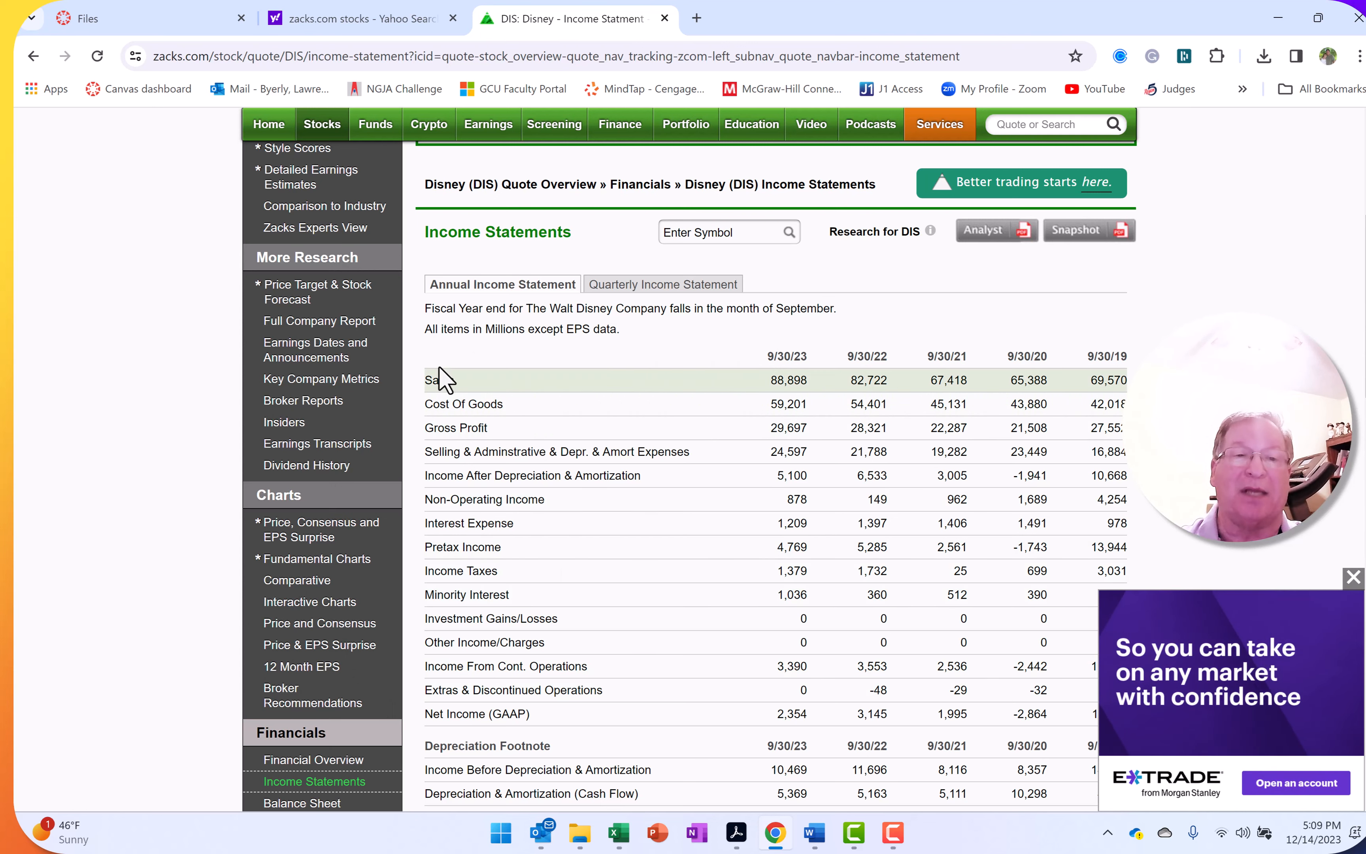
left_click_drag(481, 353, 1067, 814)
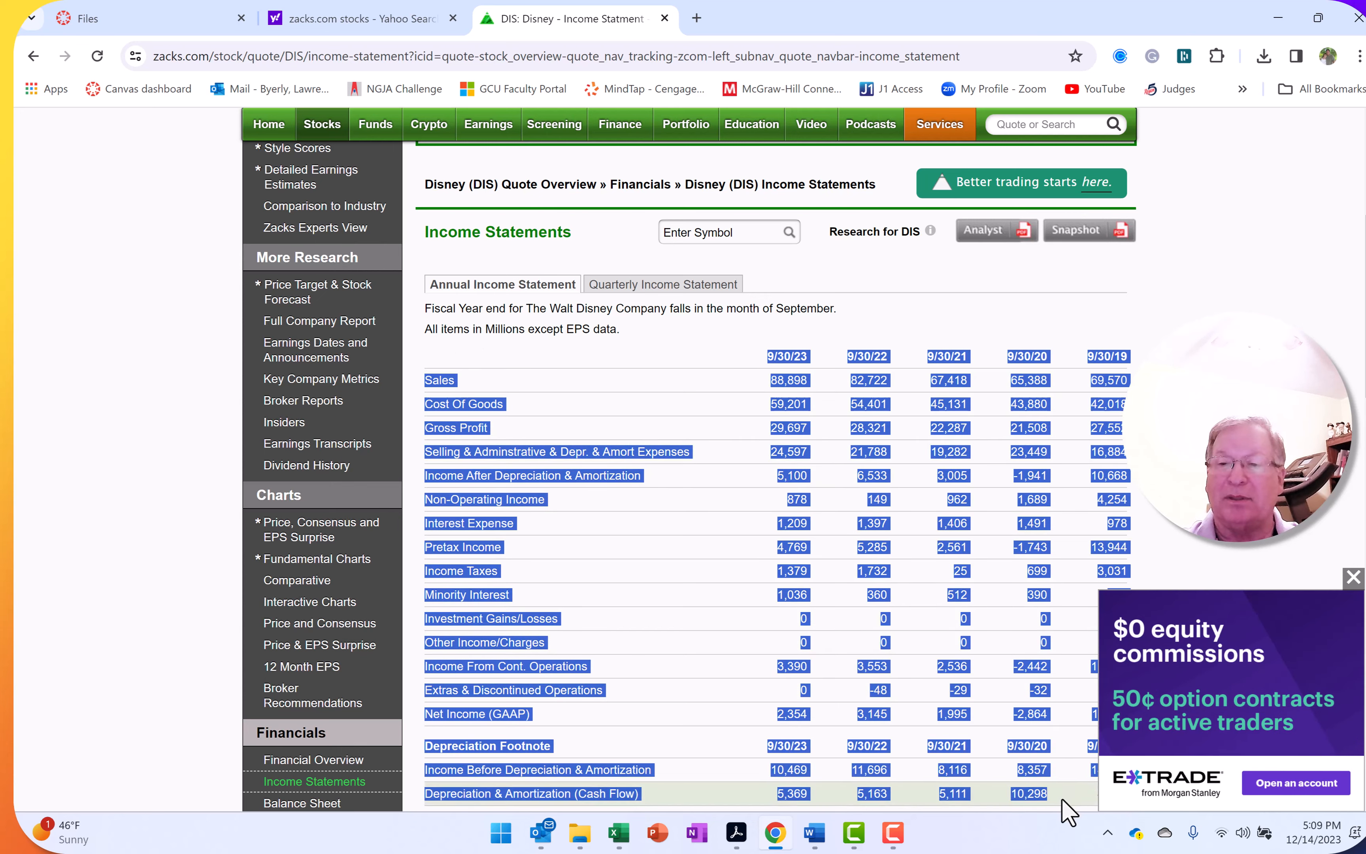
left_click(1354, 577)
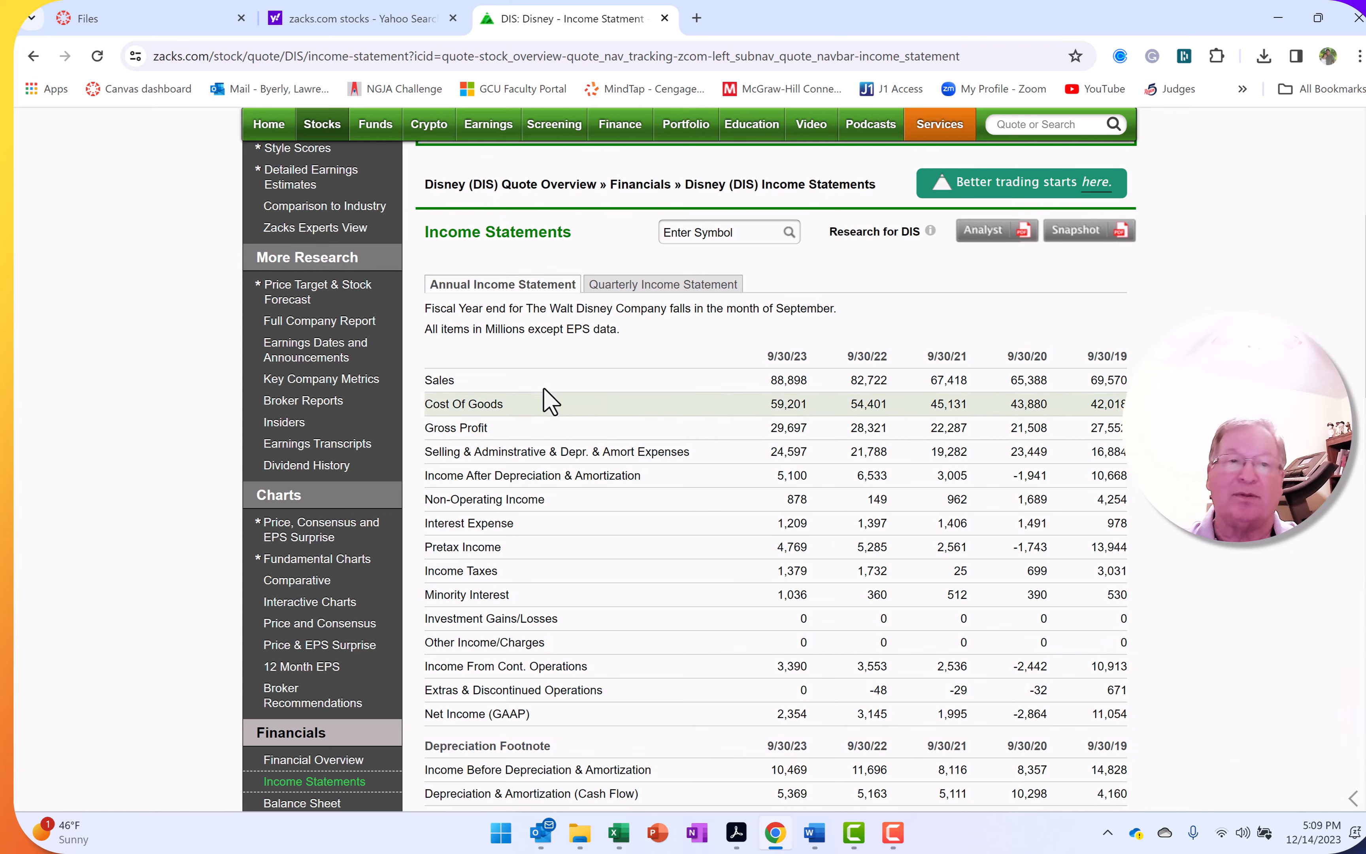
left_click_drag(470, 364, 1121, 449)
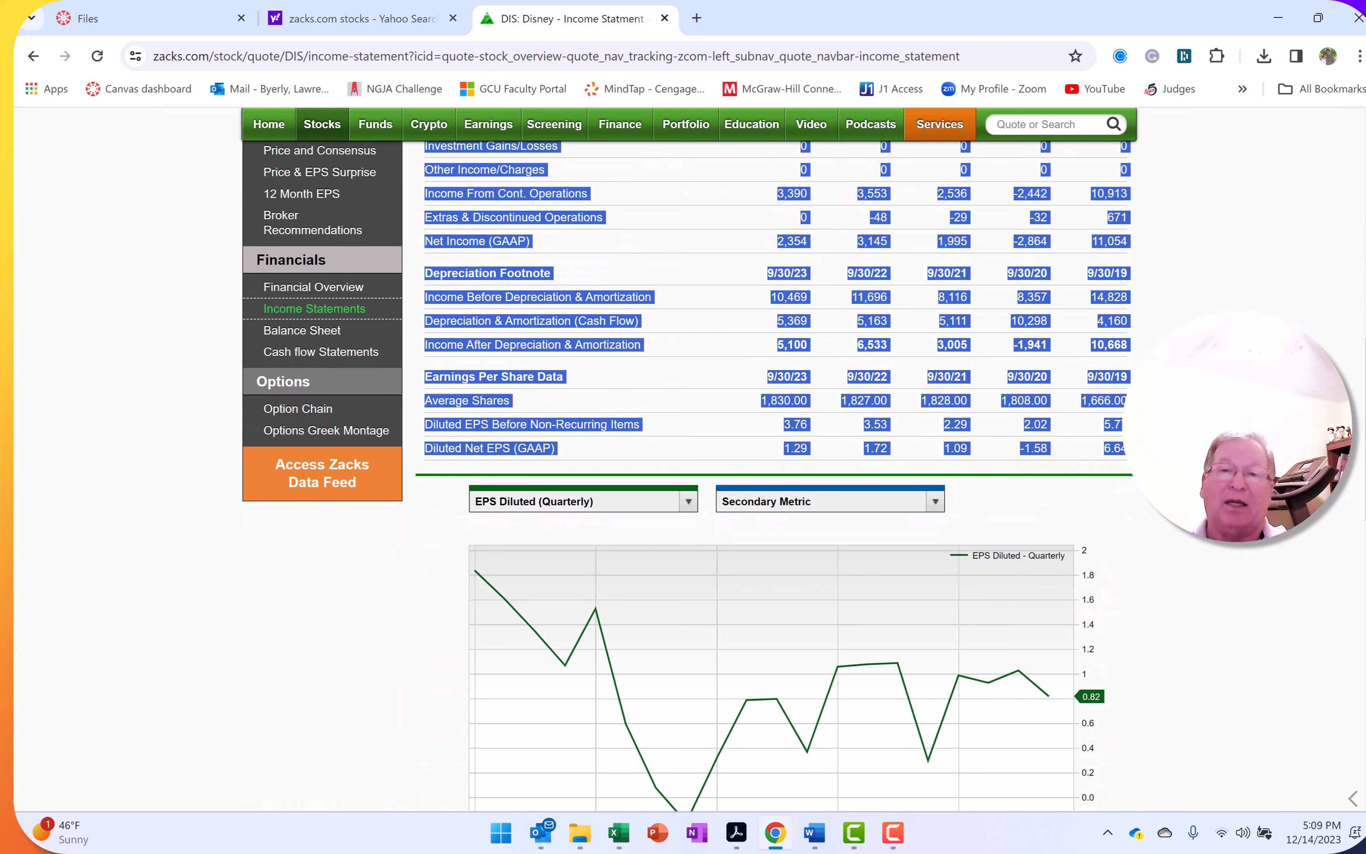
Switch to the financial statement analysis workbook in Excel and paste the copied income statement at cell A3.
left_click(620, 833)
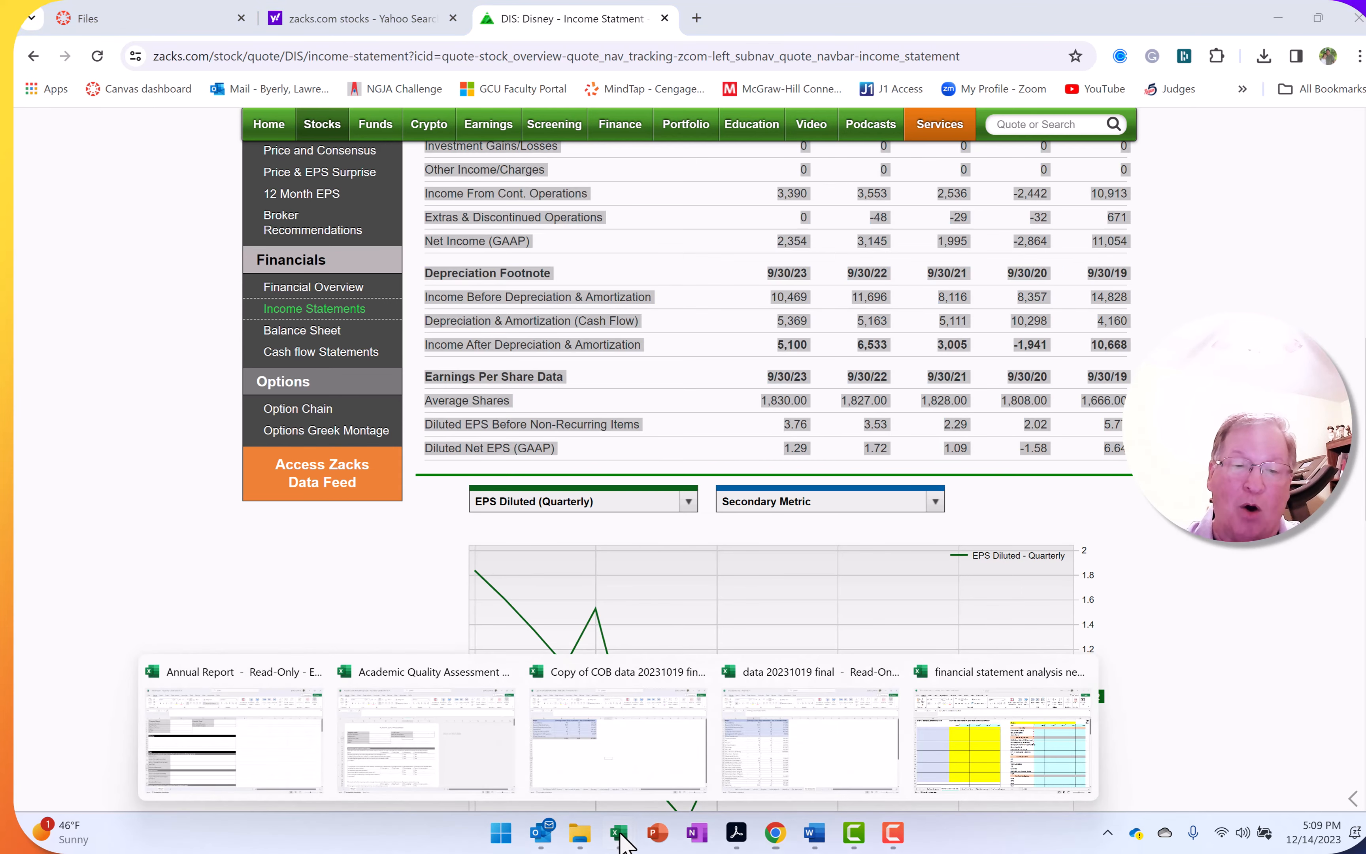
left_click(991, 757)
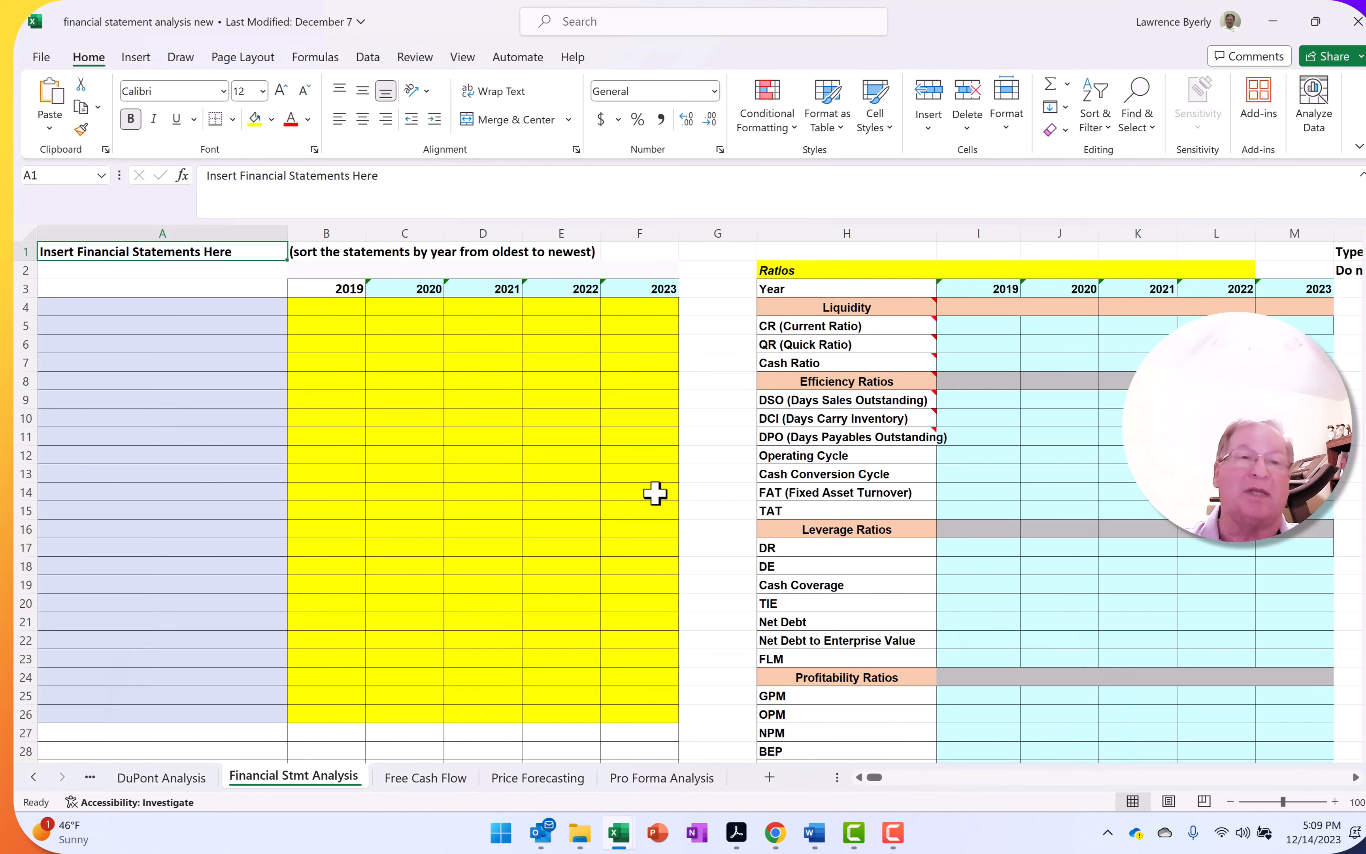
left_click(46, 289)
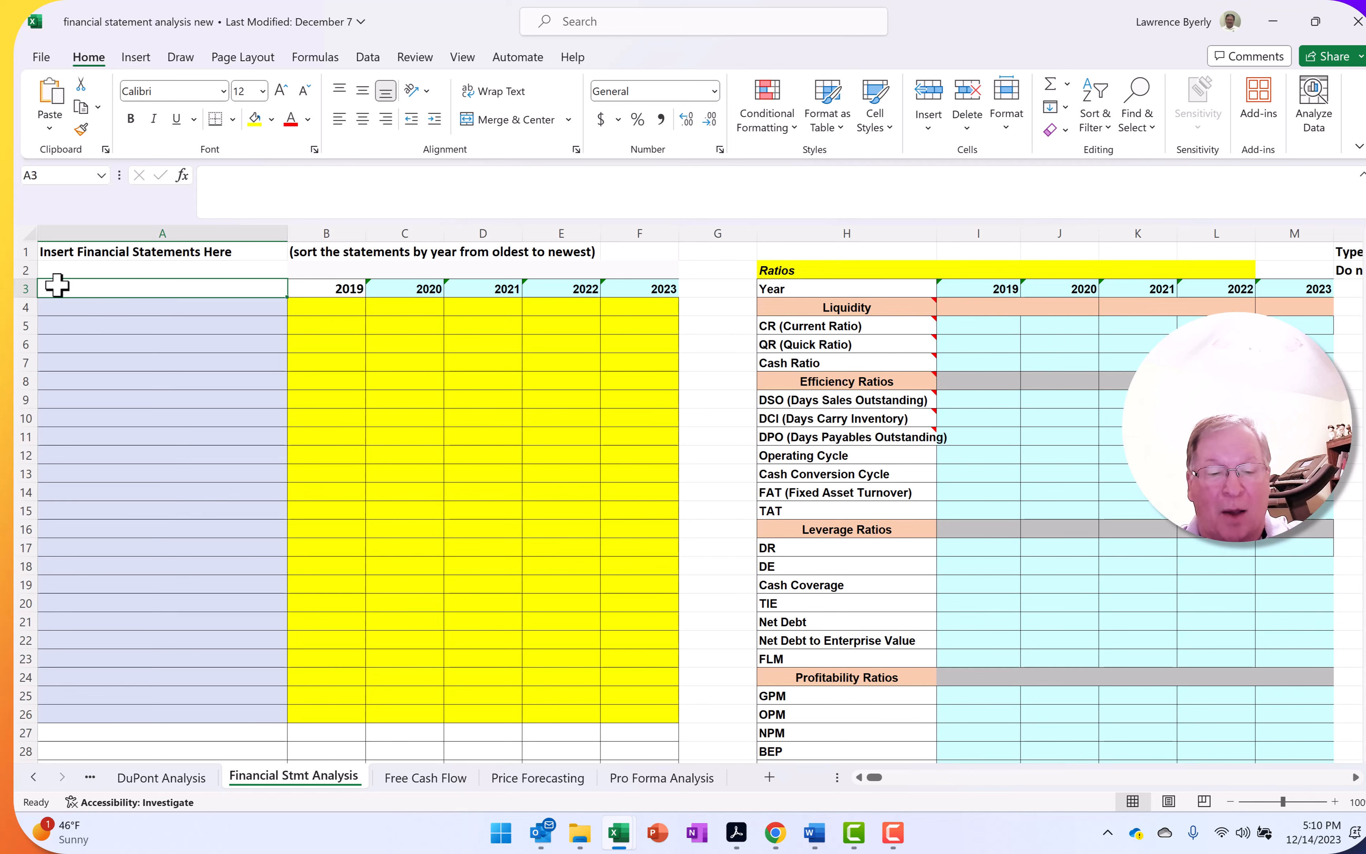
key("ctrl+v")
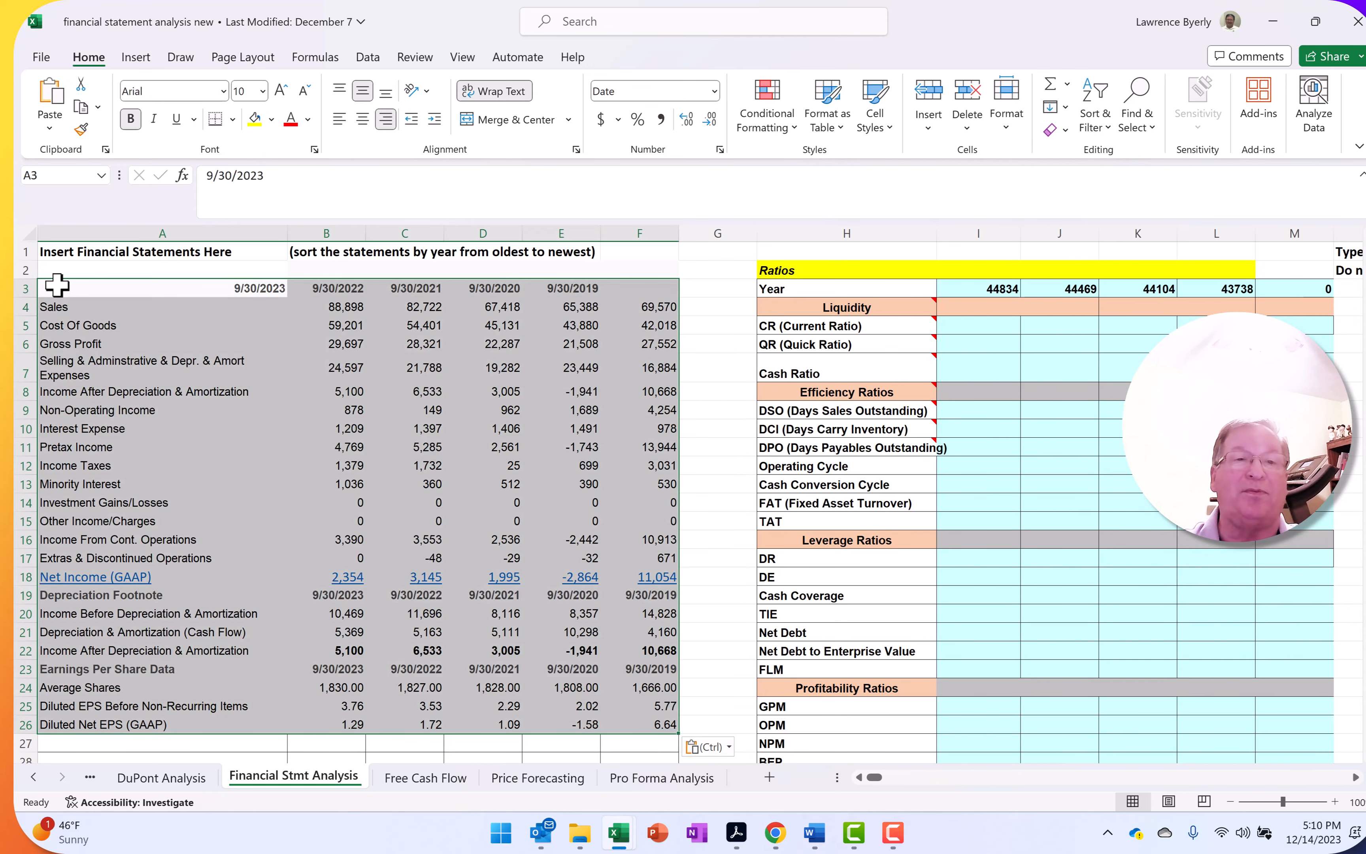
Move the five date headings from A3:E3 to B3:F3 so they line up with their data columns.
left_click(465, 433)
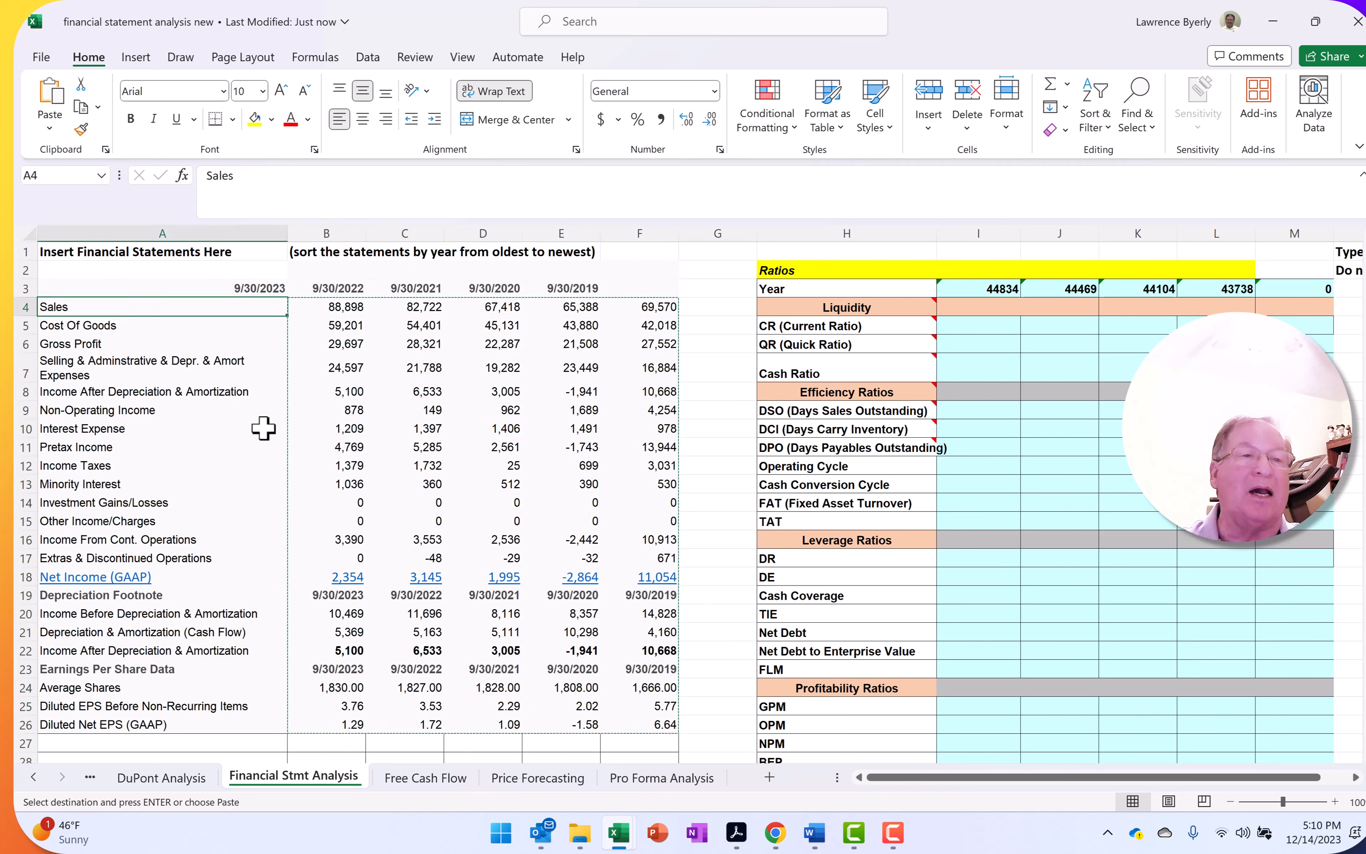
key("Up")
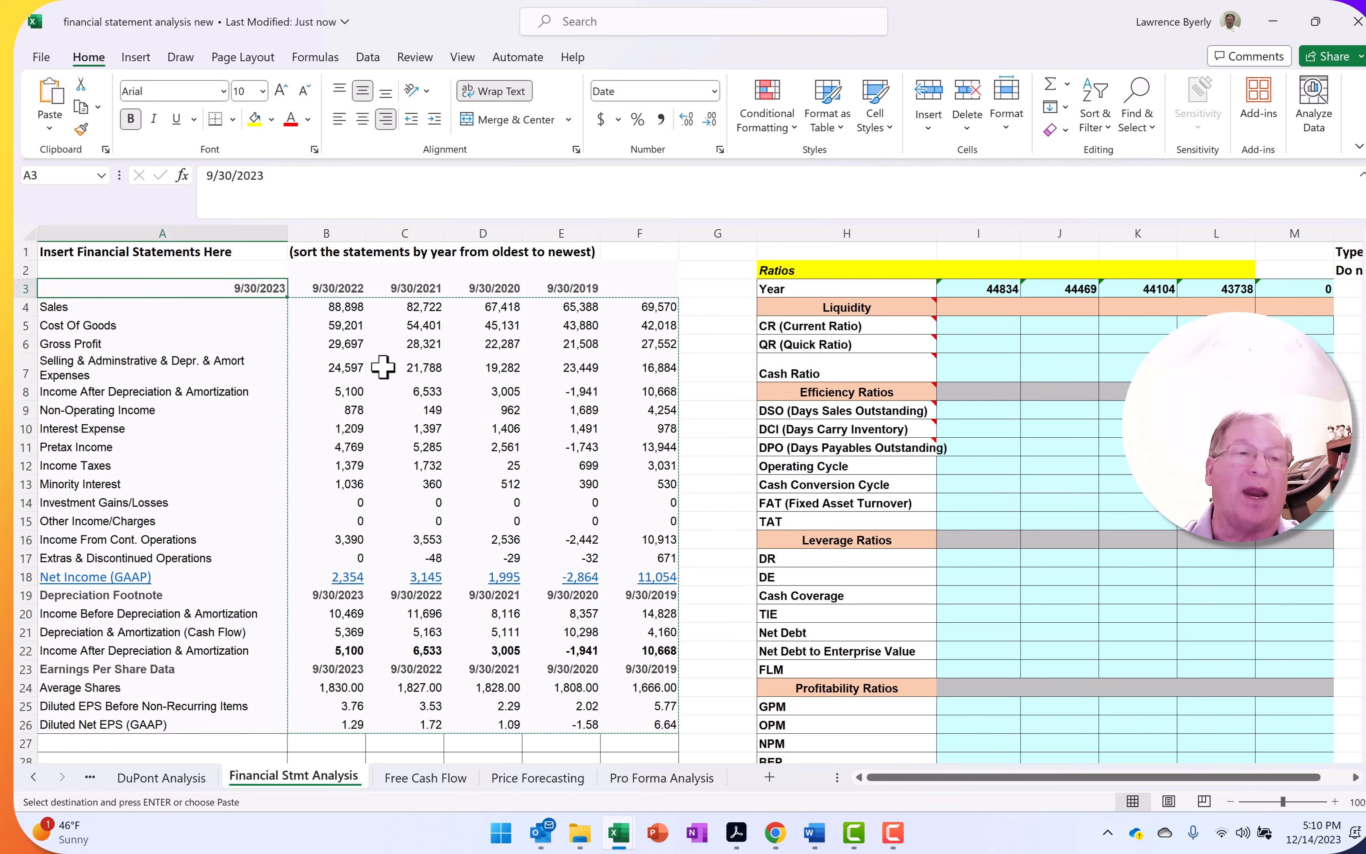
key("shift+Right")
key("shift+Right")
key("shift+Right")
key("shift+Right")
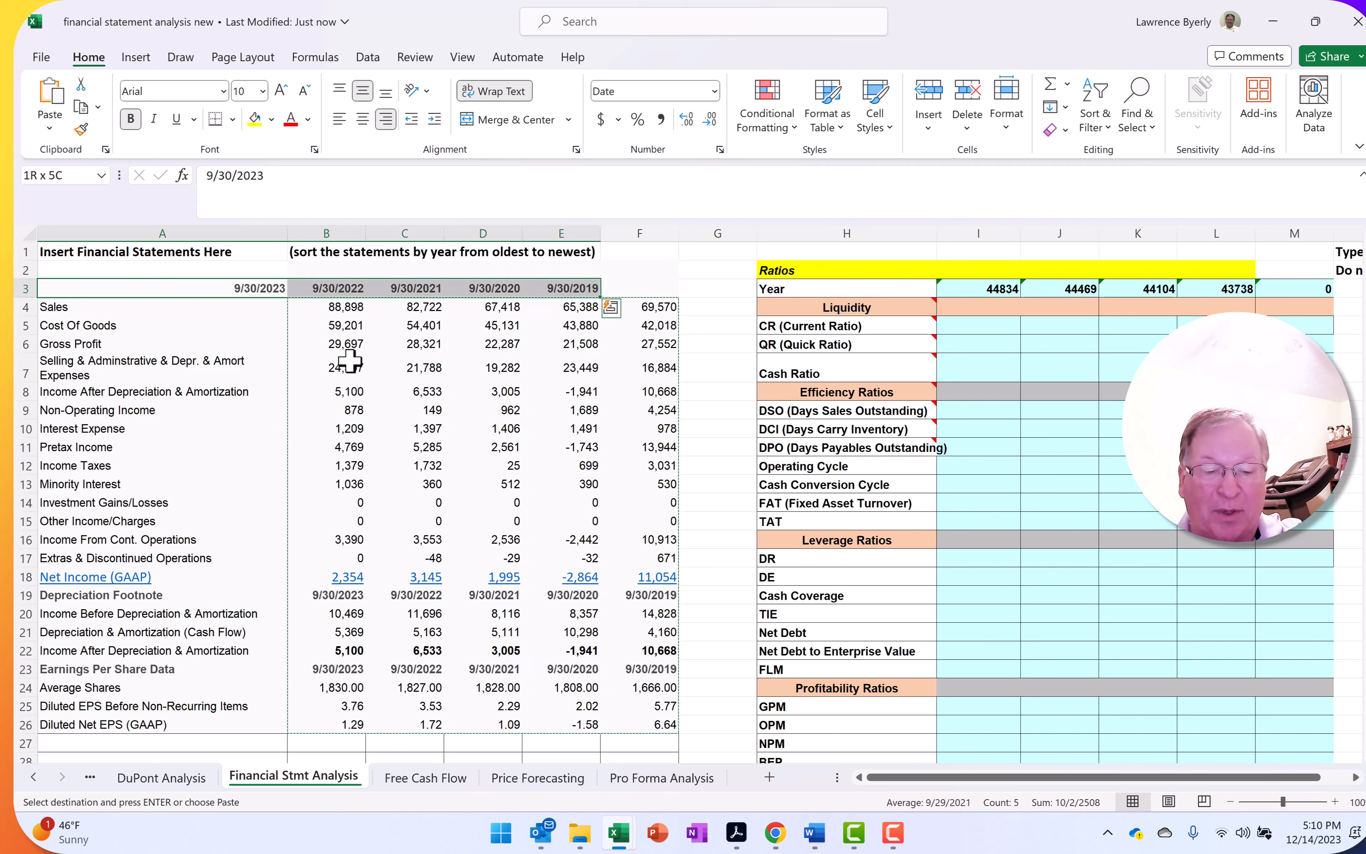
key("ctrl+c")
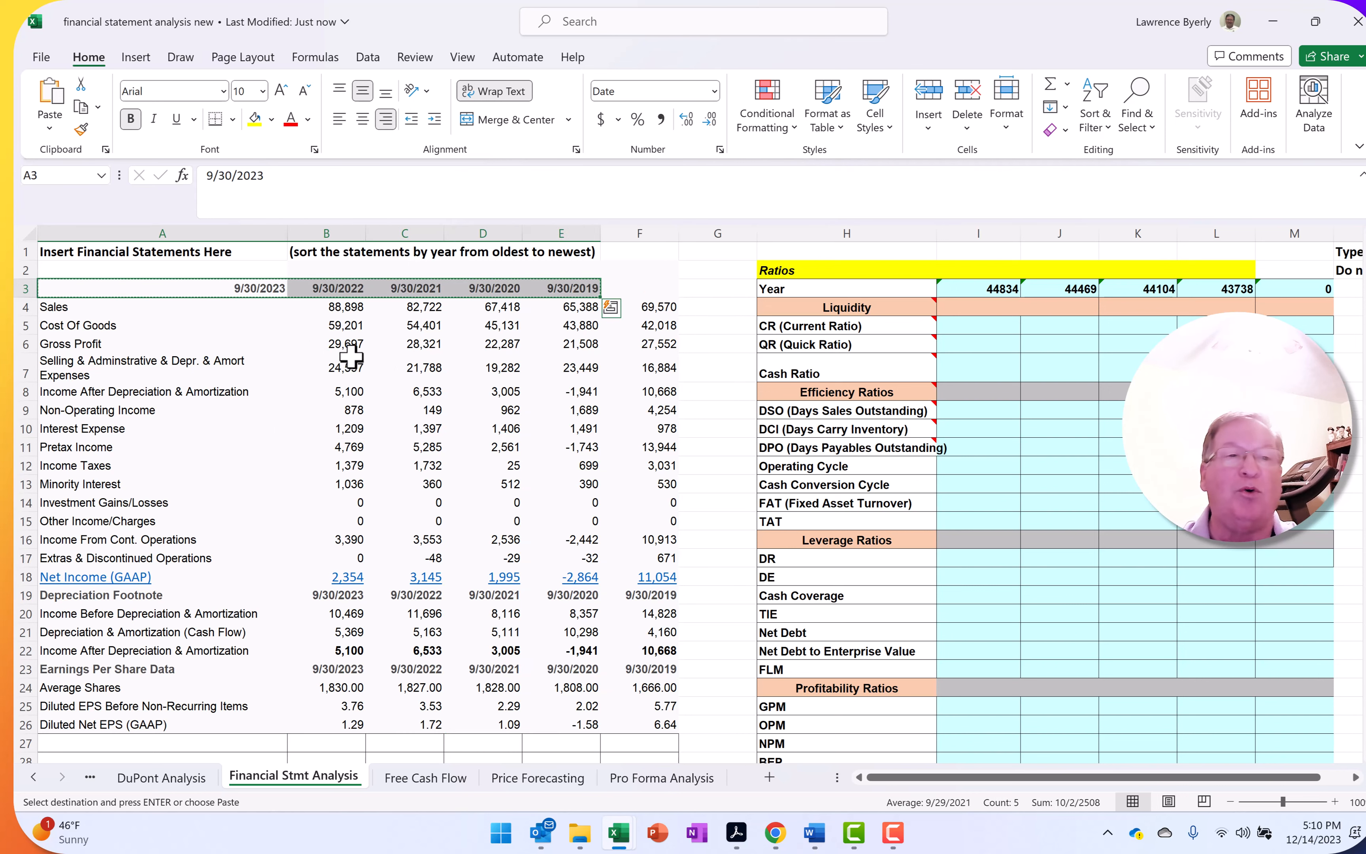
left_click(350, 289)
key("Return")
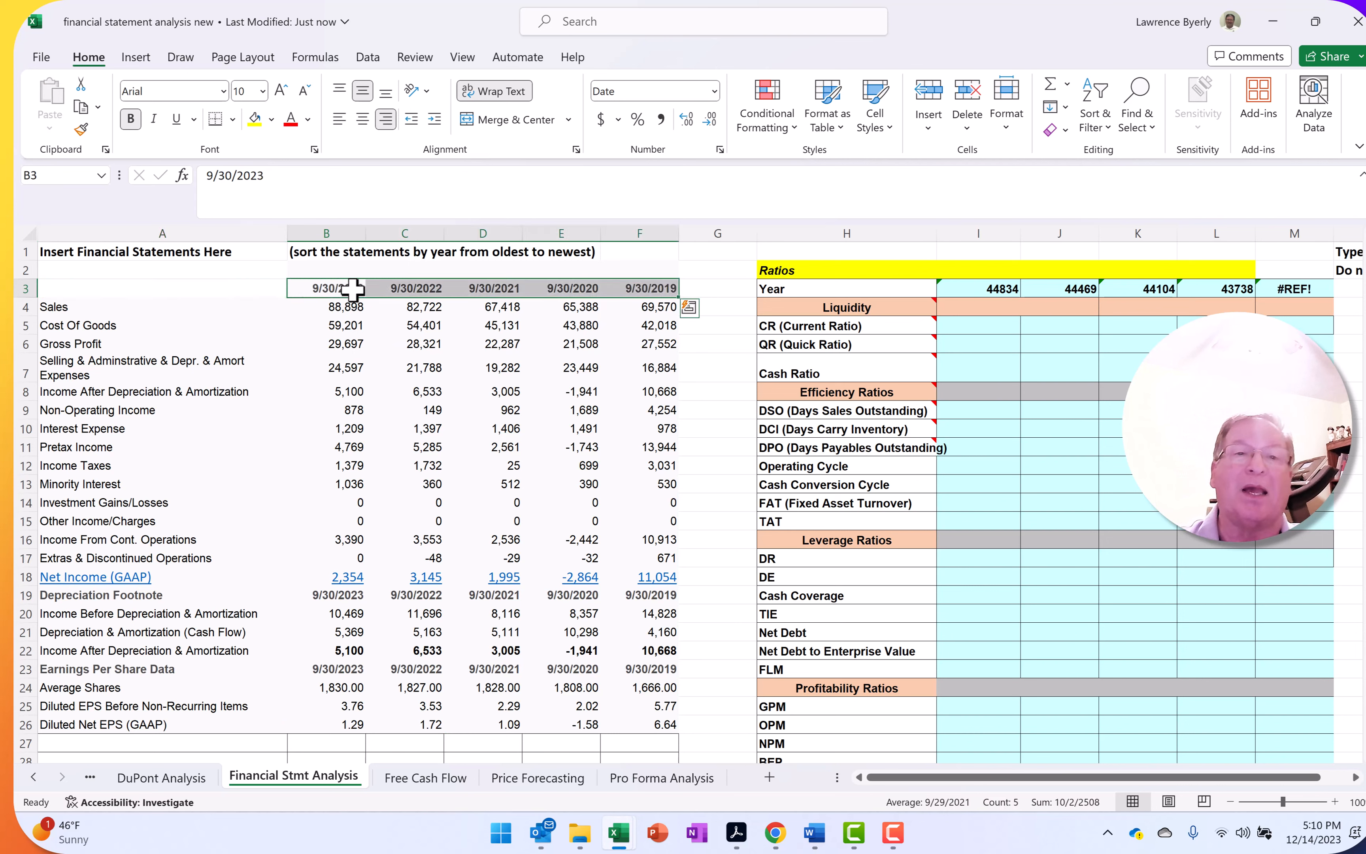
Inspect the Income After Depreciation & Amortization entries in C8 and B22 and the last row of the pasted statement.
left_click(413, 389)
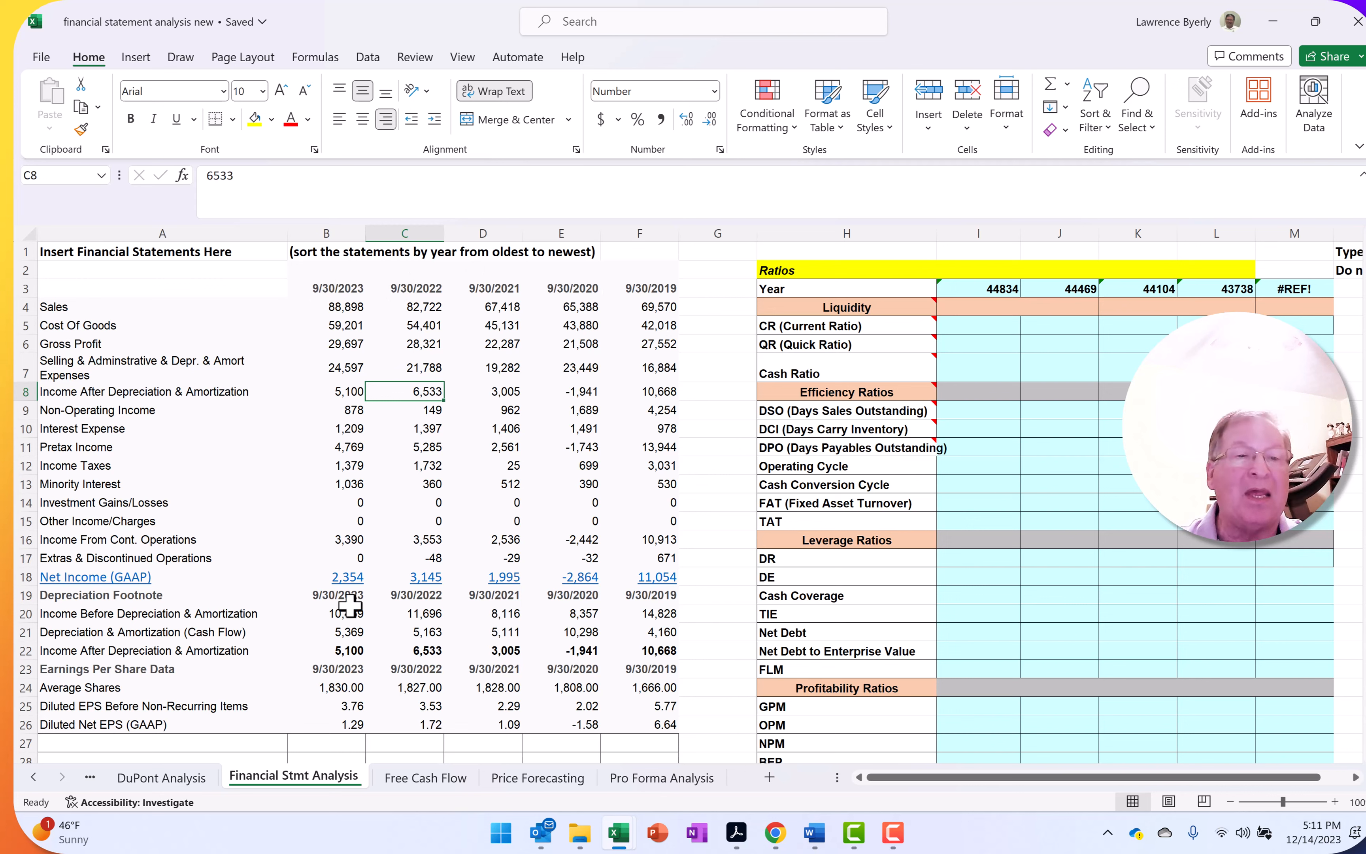
left_click(328, 650)
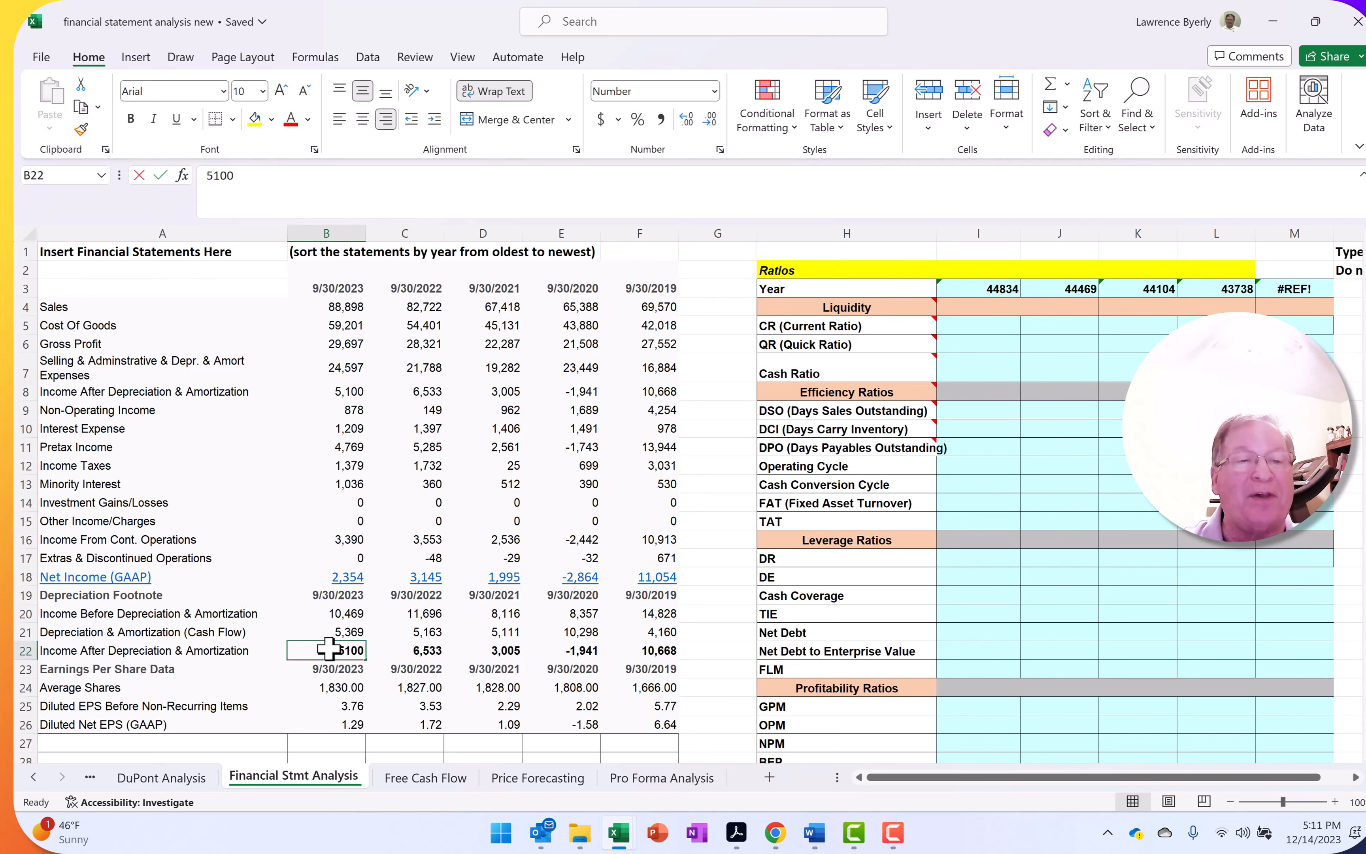
left_click(278, 729)
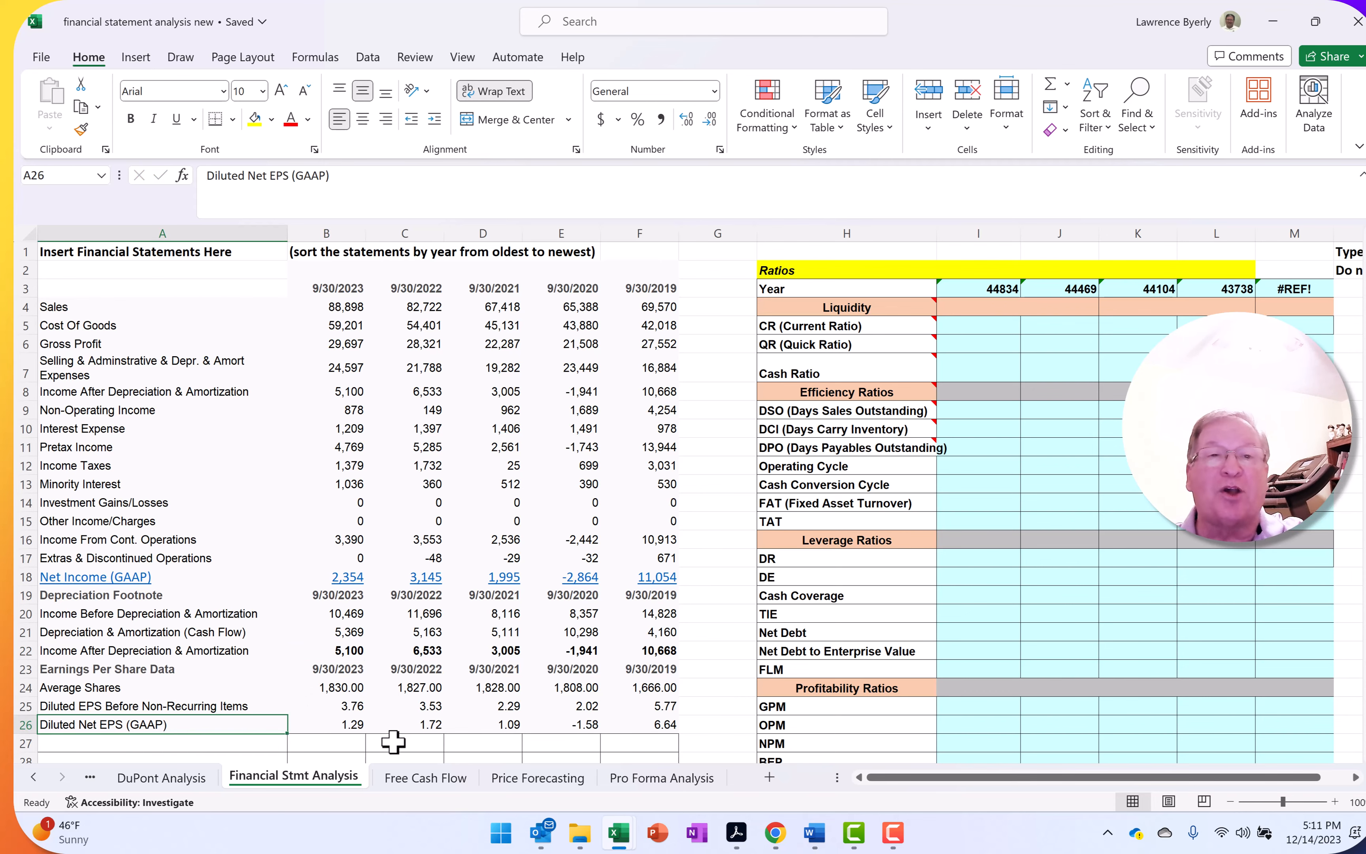
Switch to Chrome and bring up Disney's annual balance sheet on Zacks.
key("alt+Tab")
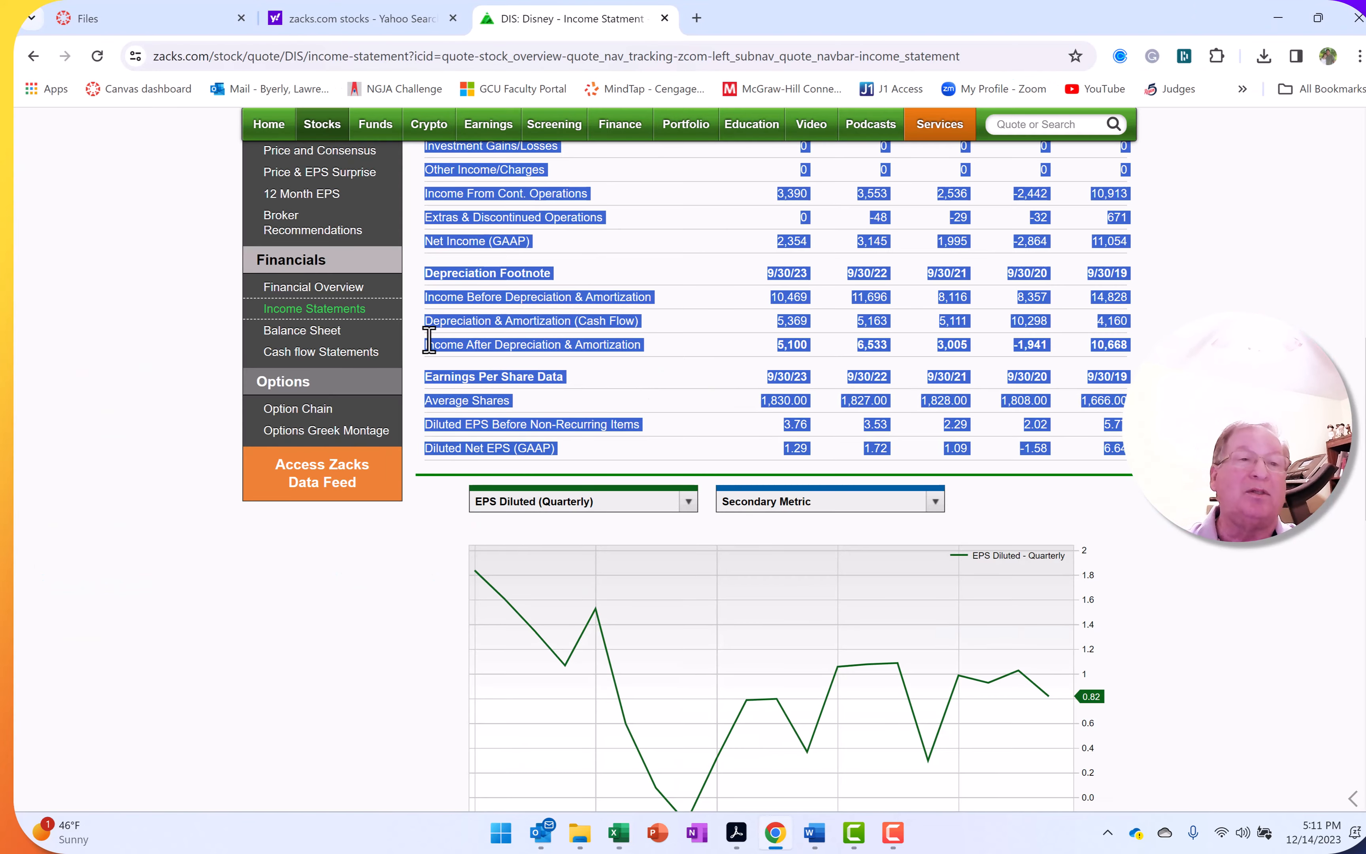
left_click(302, 332)
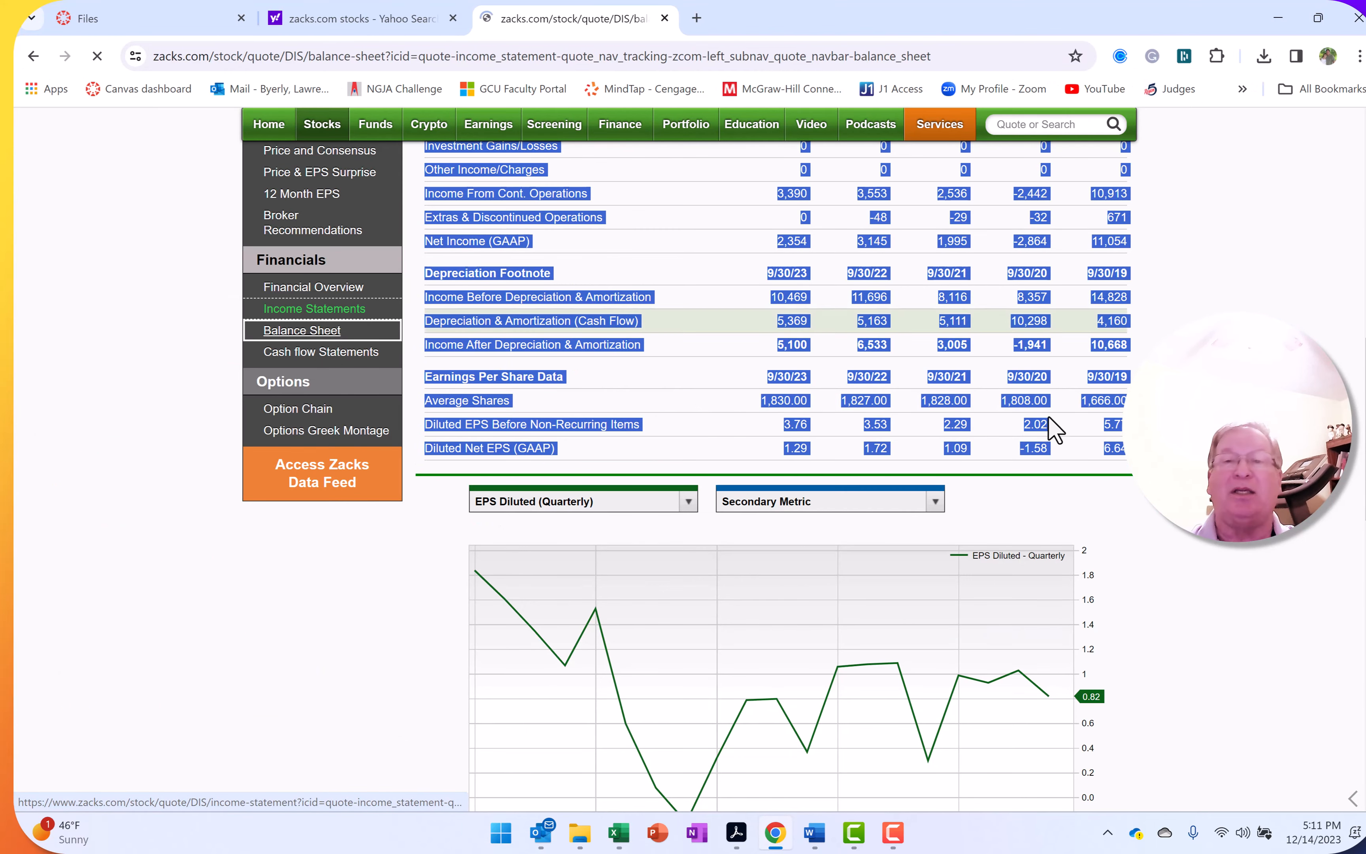
scroll(663, 424, "down", 4)
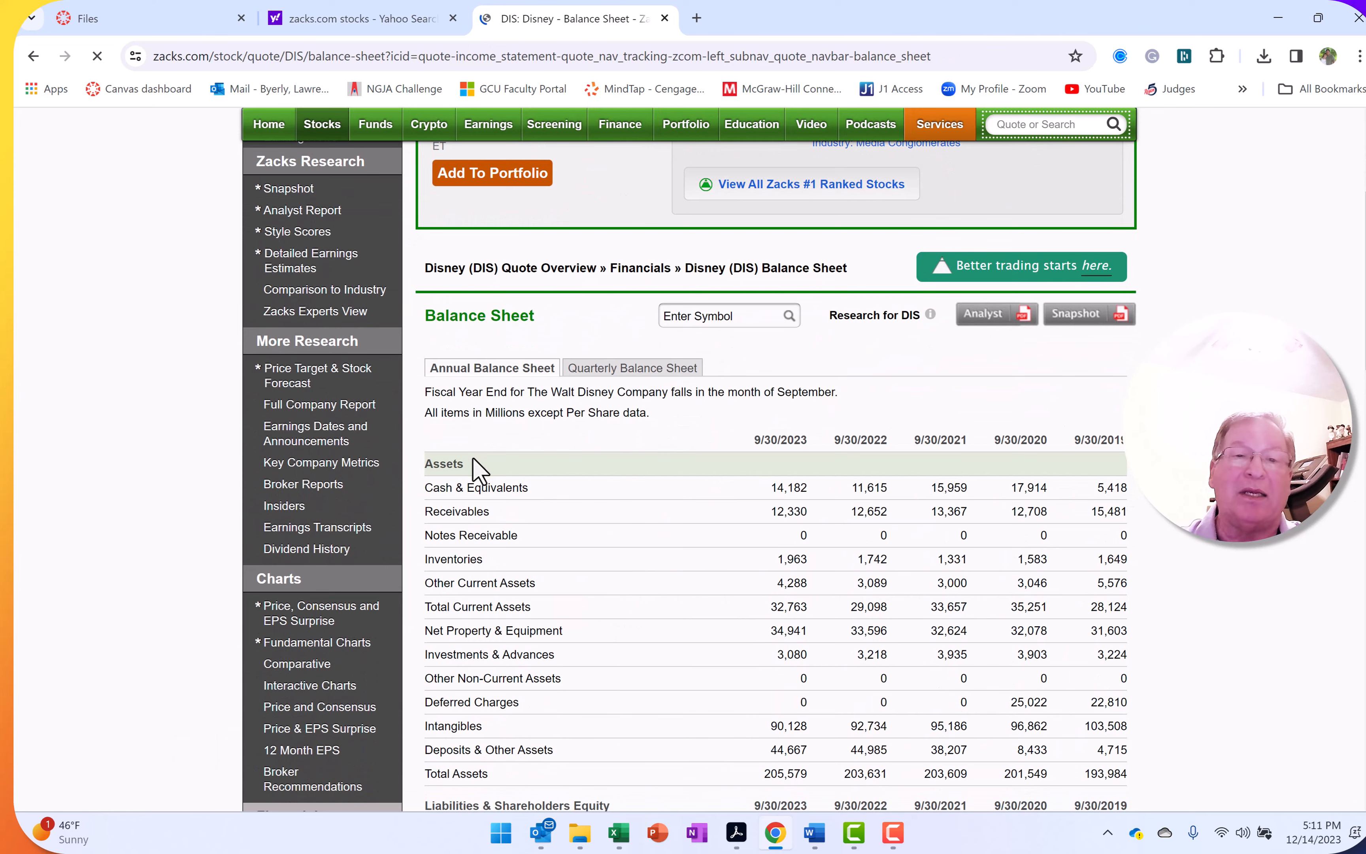
Dismiss the floating advertisement and copy Disney's whole annual balance sheet, from the date headings through Book Value Per Share.
left_click_drag(443, 452, 931, 621)
left_click_drag(997, 660, 1104, 656)
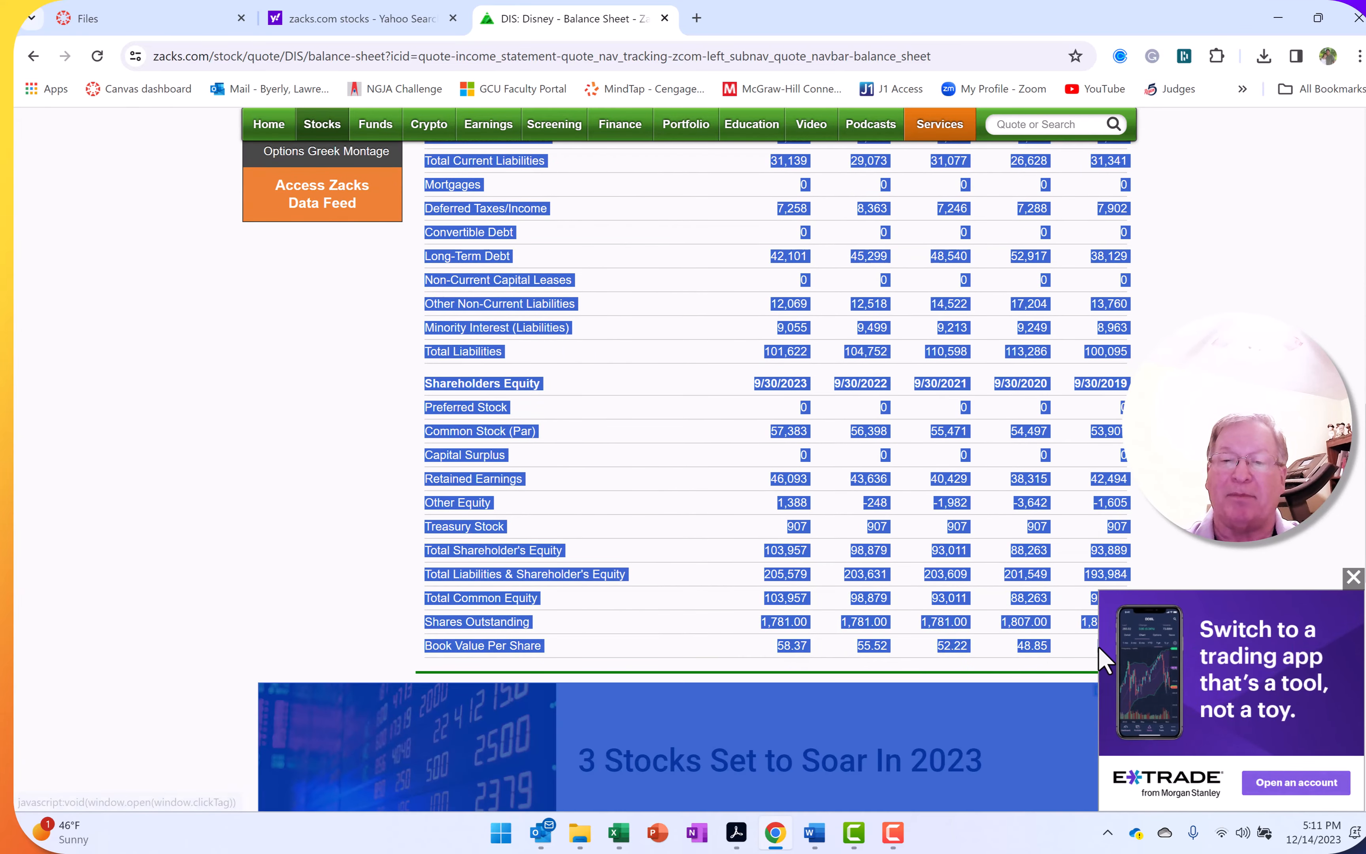
left_click(1353, 577)
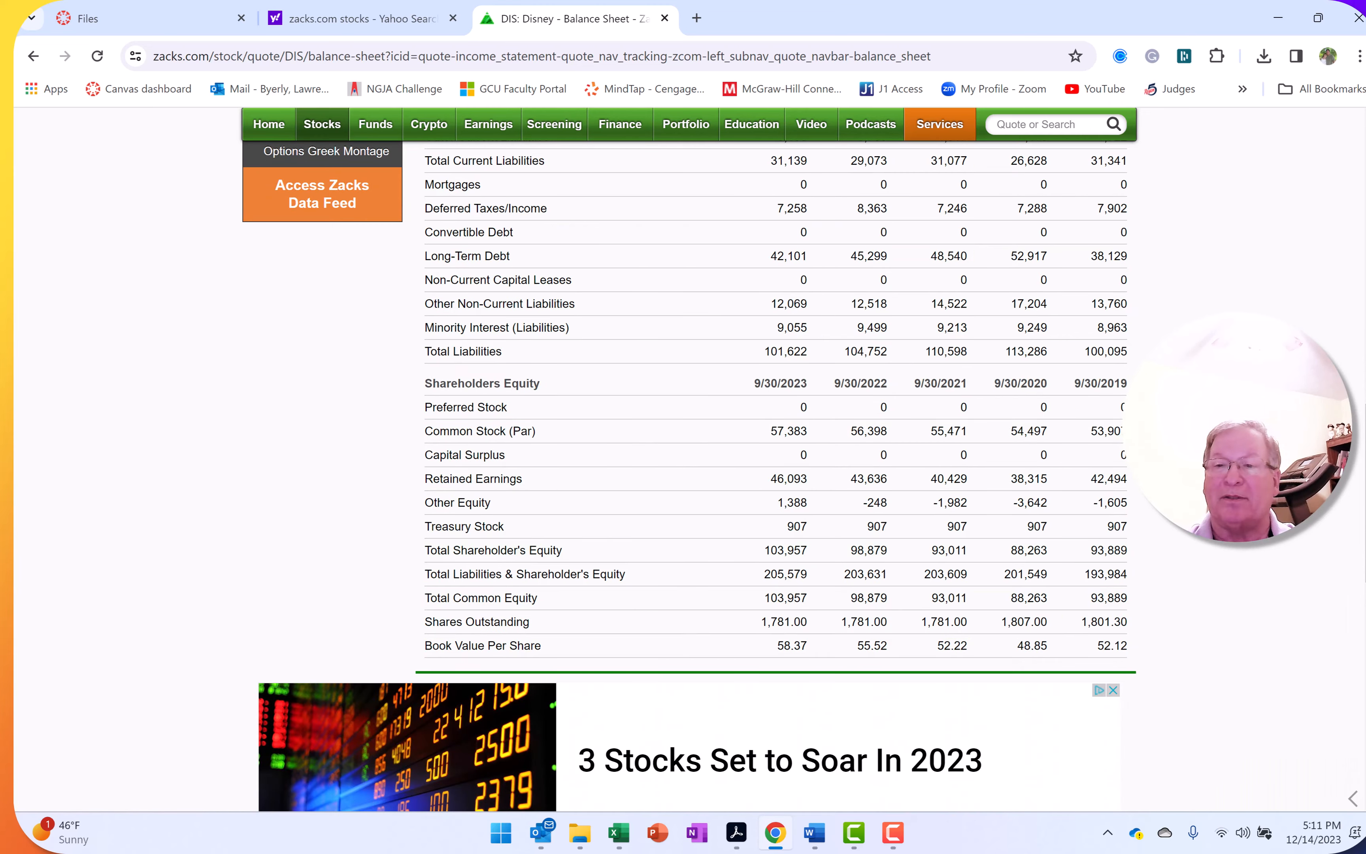
scroll(683, 452, "down", 8)
scroll(1361, 273, "up", 13)
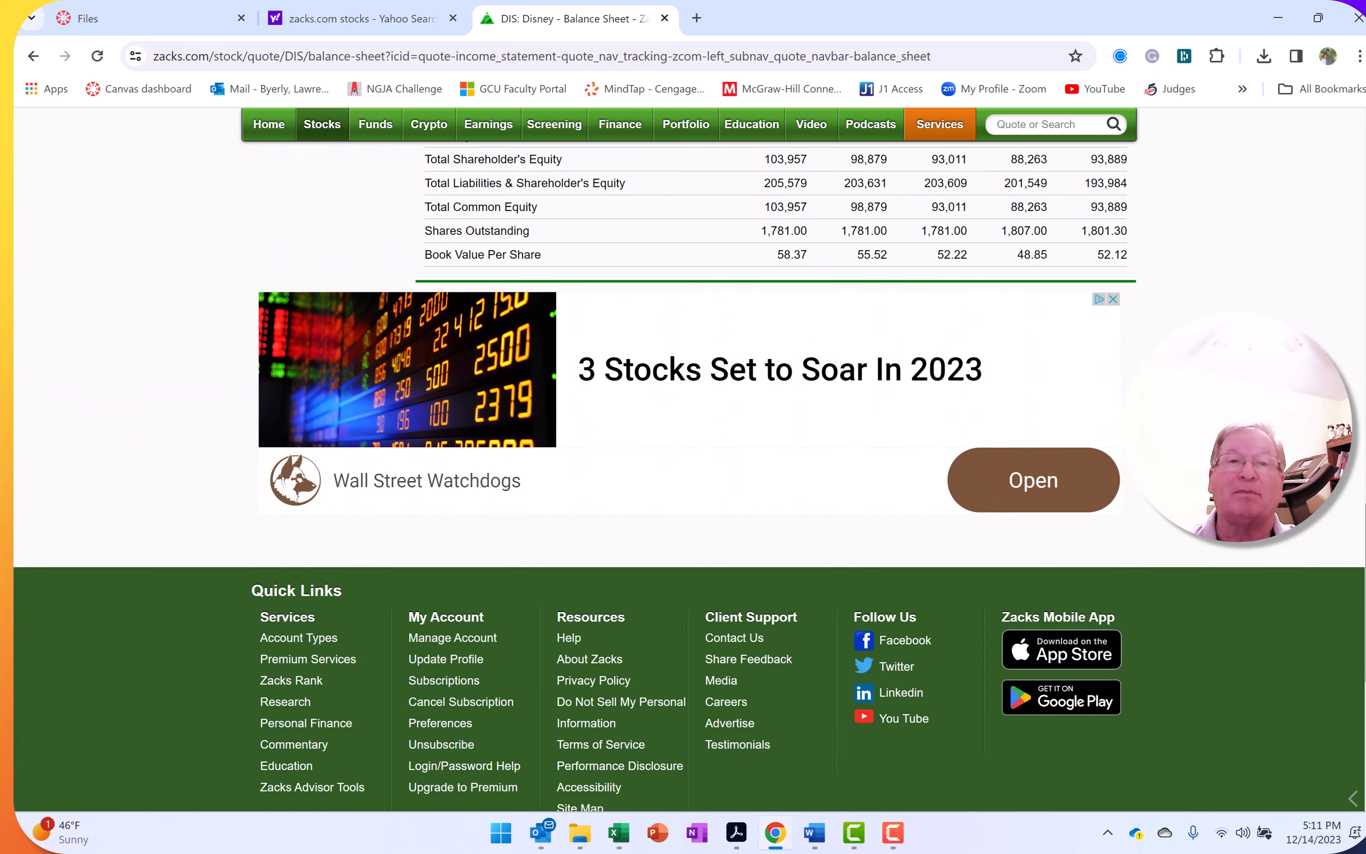
scroll(1361, 273, "up", 2)
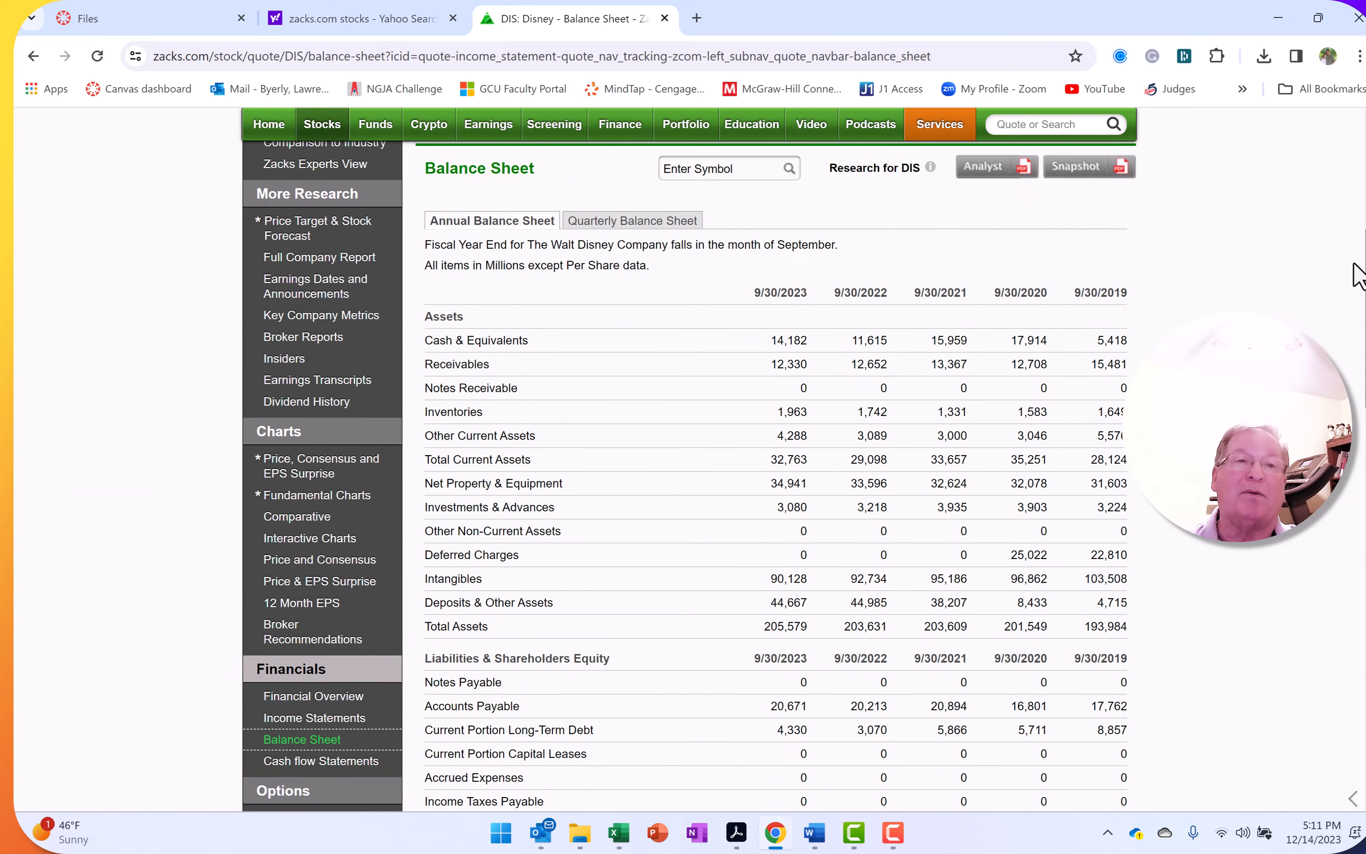
left_click_drag(671, 310, 1127, 687)
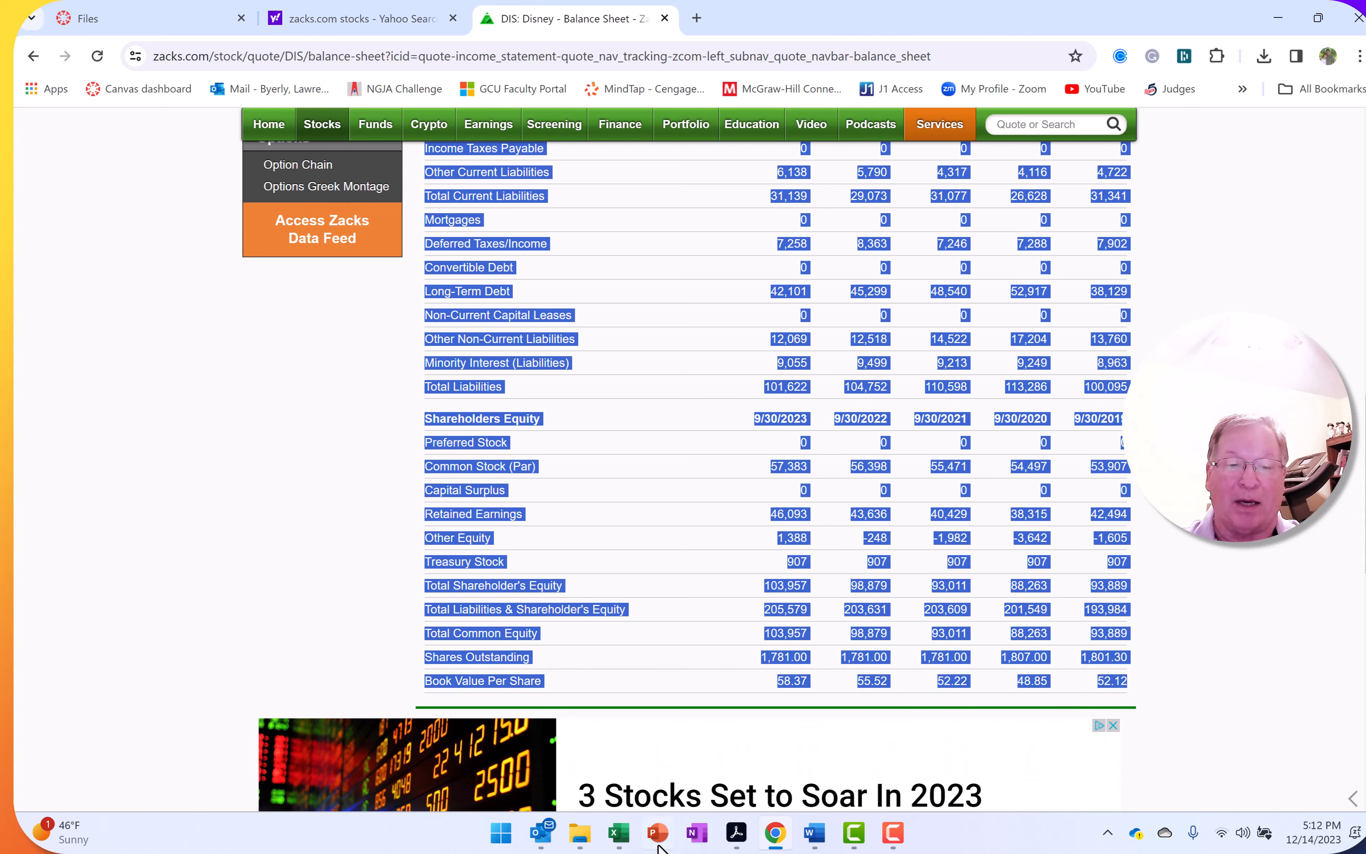
Switch to the financial statement analysis workbook in Excel and paste the copied balance sheet at cell A29.
left_click(946, 770)
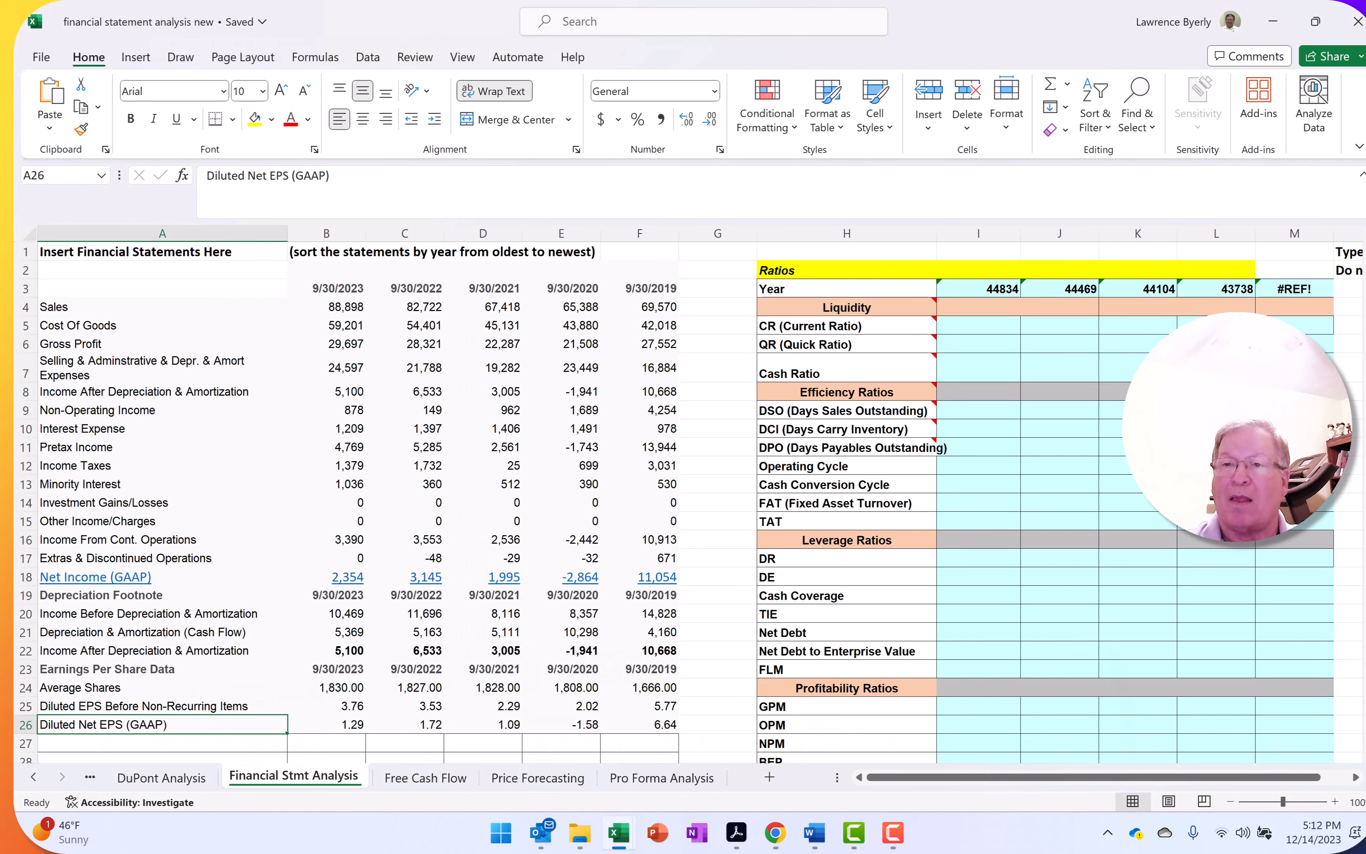
scroll(321, 356, "down", 6)
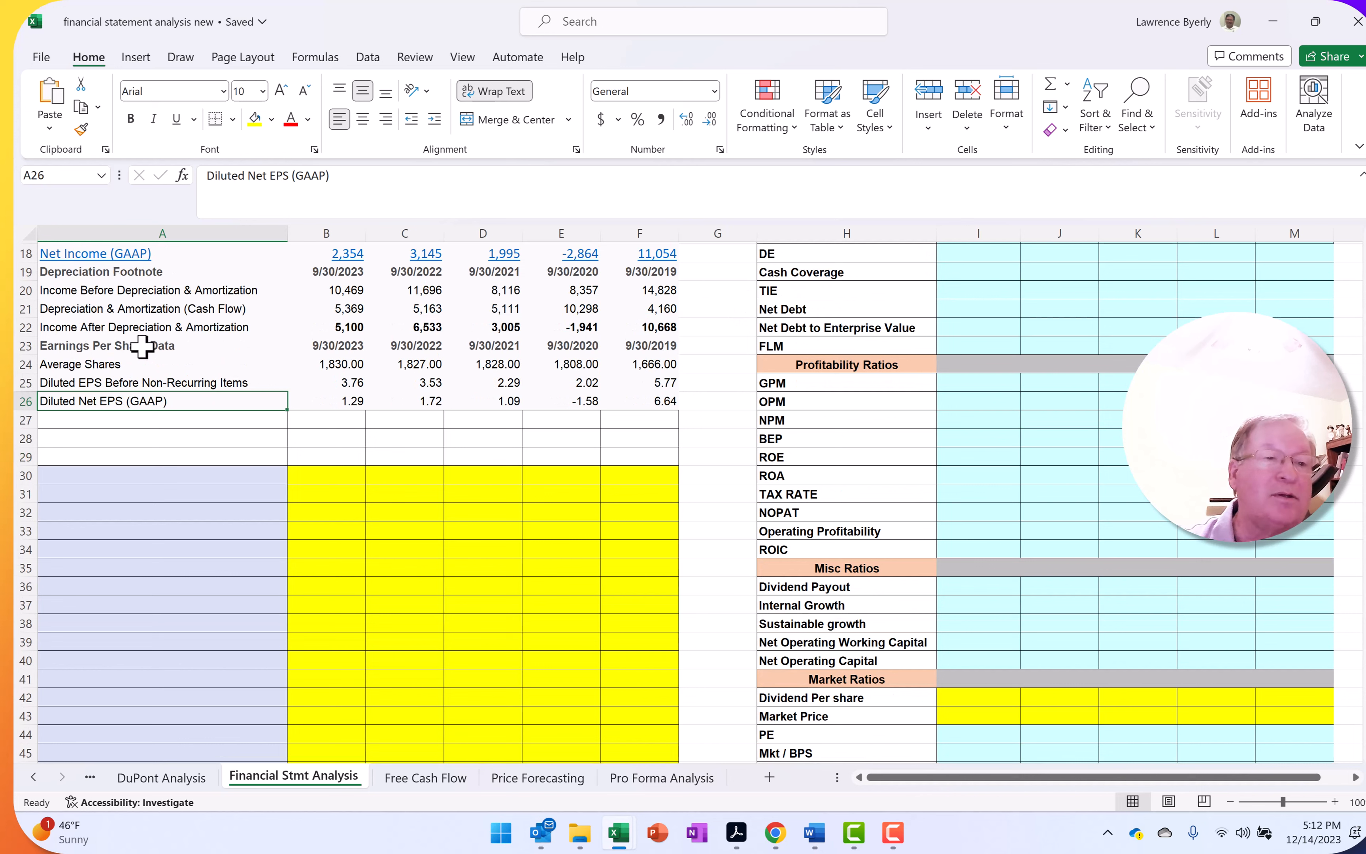
left_click(79, 449)
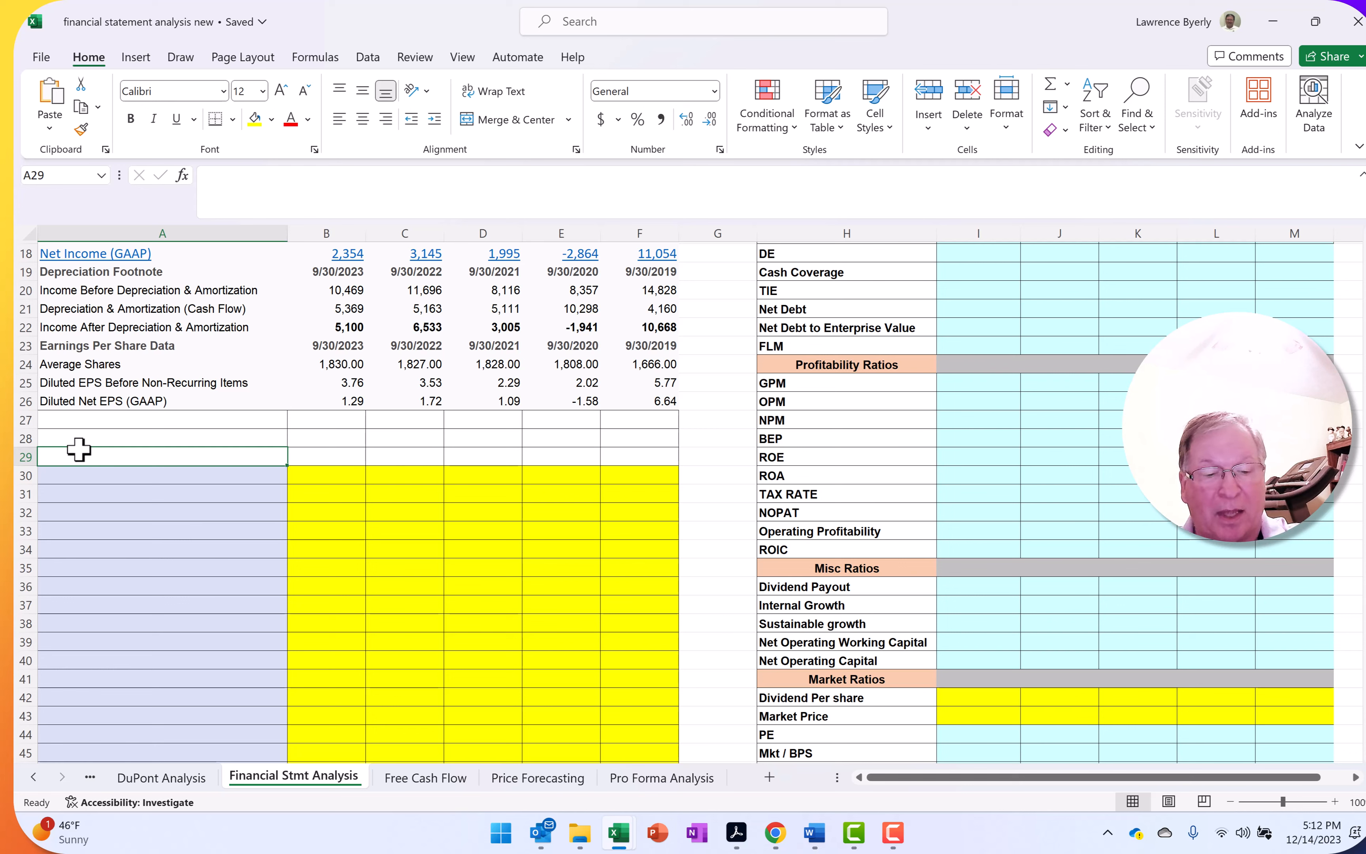
key("ctrl+v")
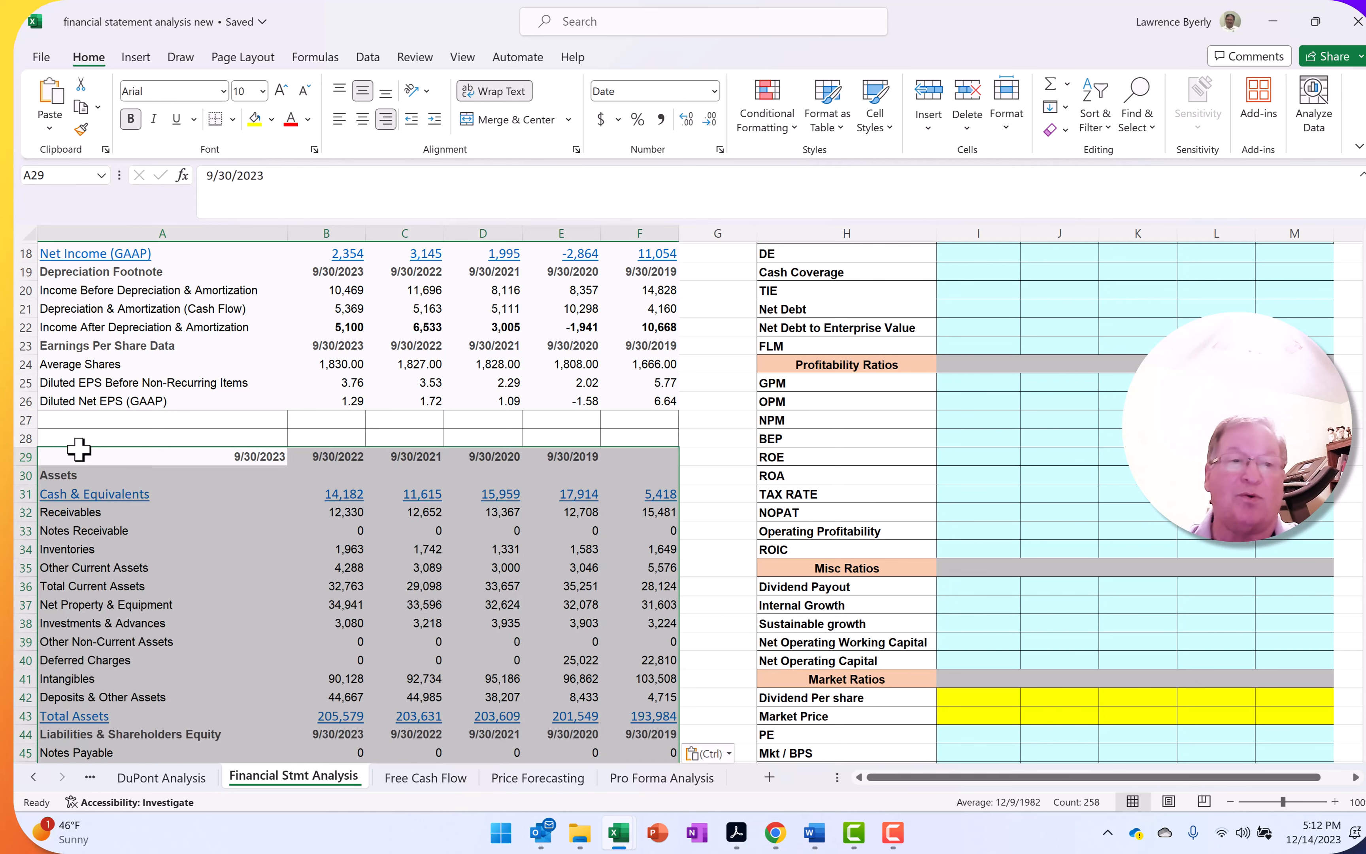
left_click(269, 456)
key("shift+Right")
key("shift+Right")
key("shift+Right")
key("shift+Right")
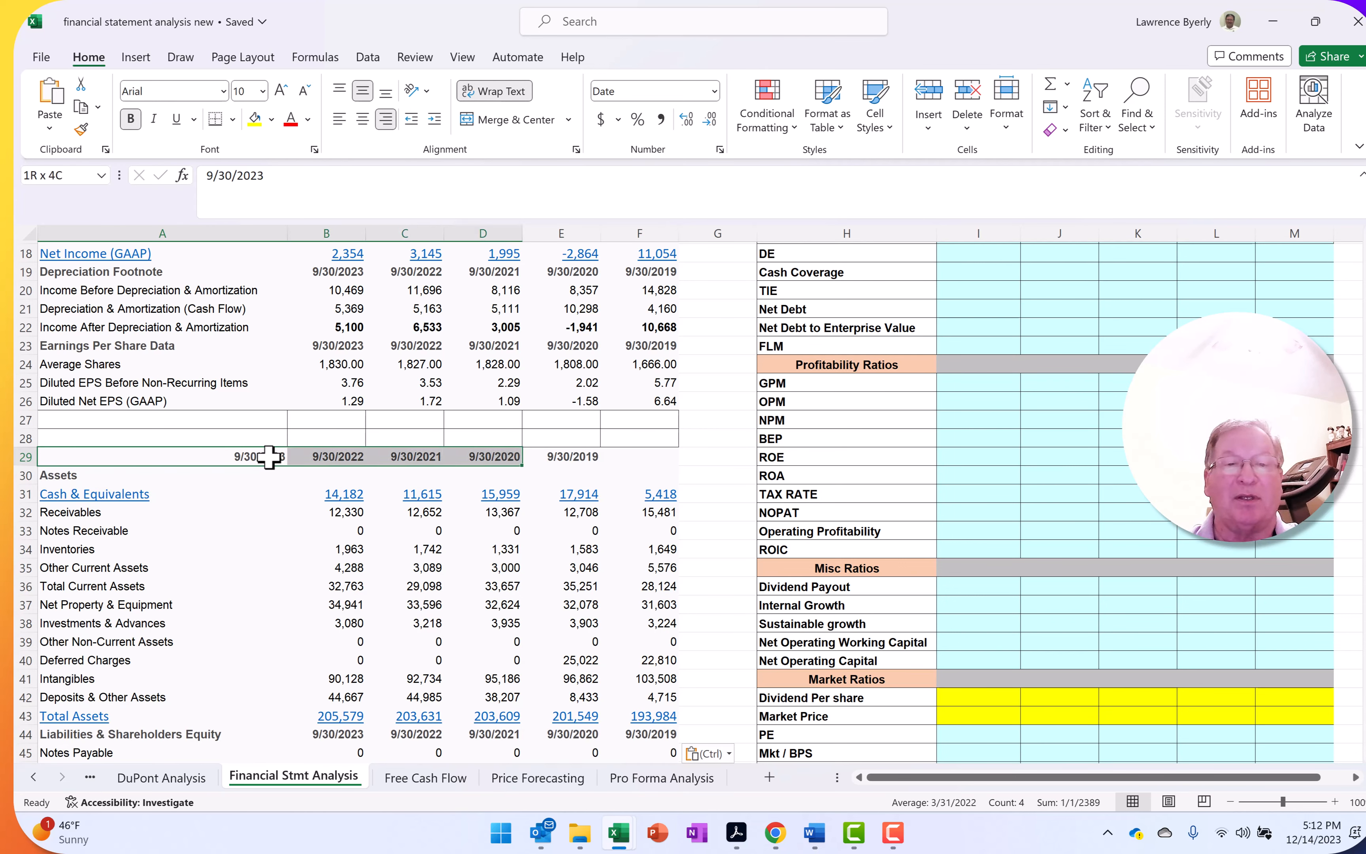
left_click(341, 457)
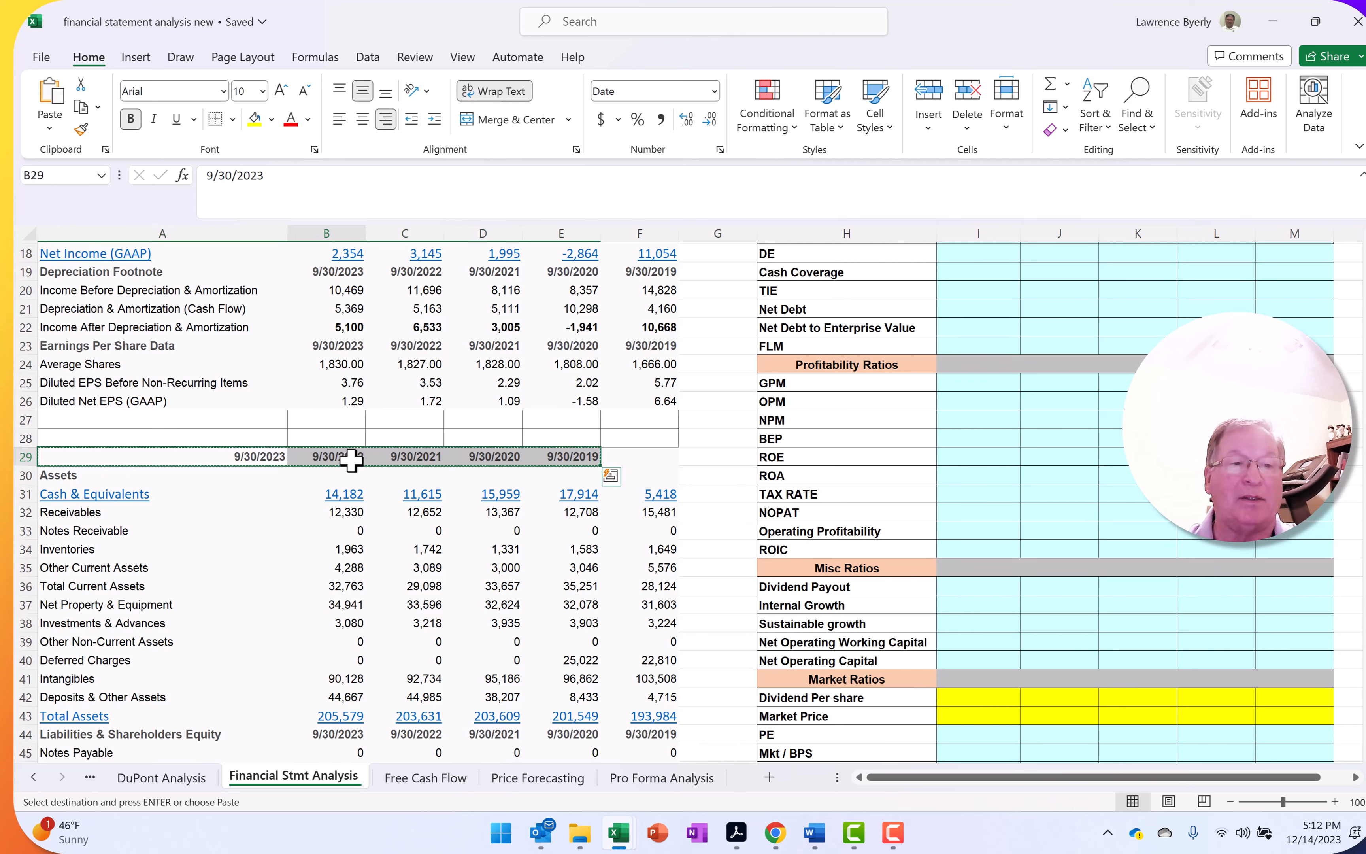
double_click(351, 461)
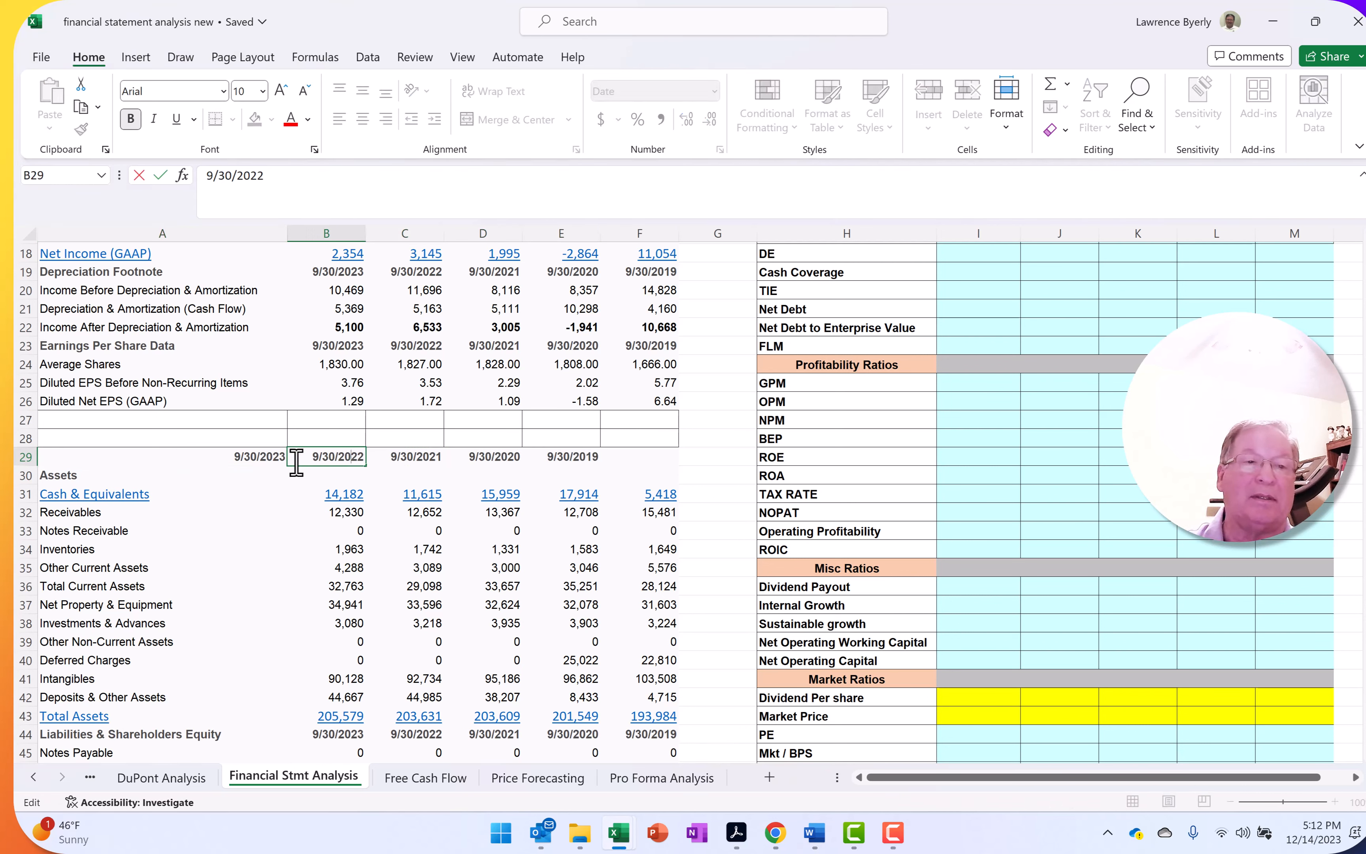
Move the balance sheet's five date headings from A29:E29 to B29:F29 so they line up with their data columns.
left_click(257, 453)
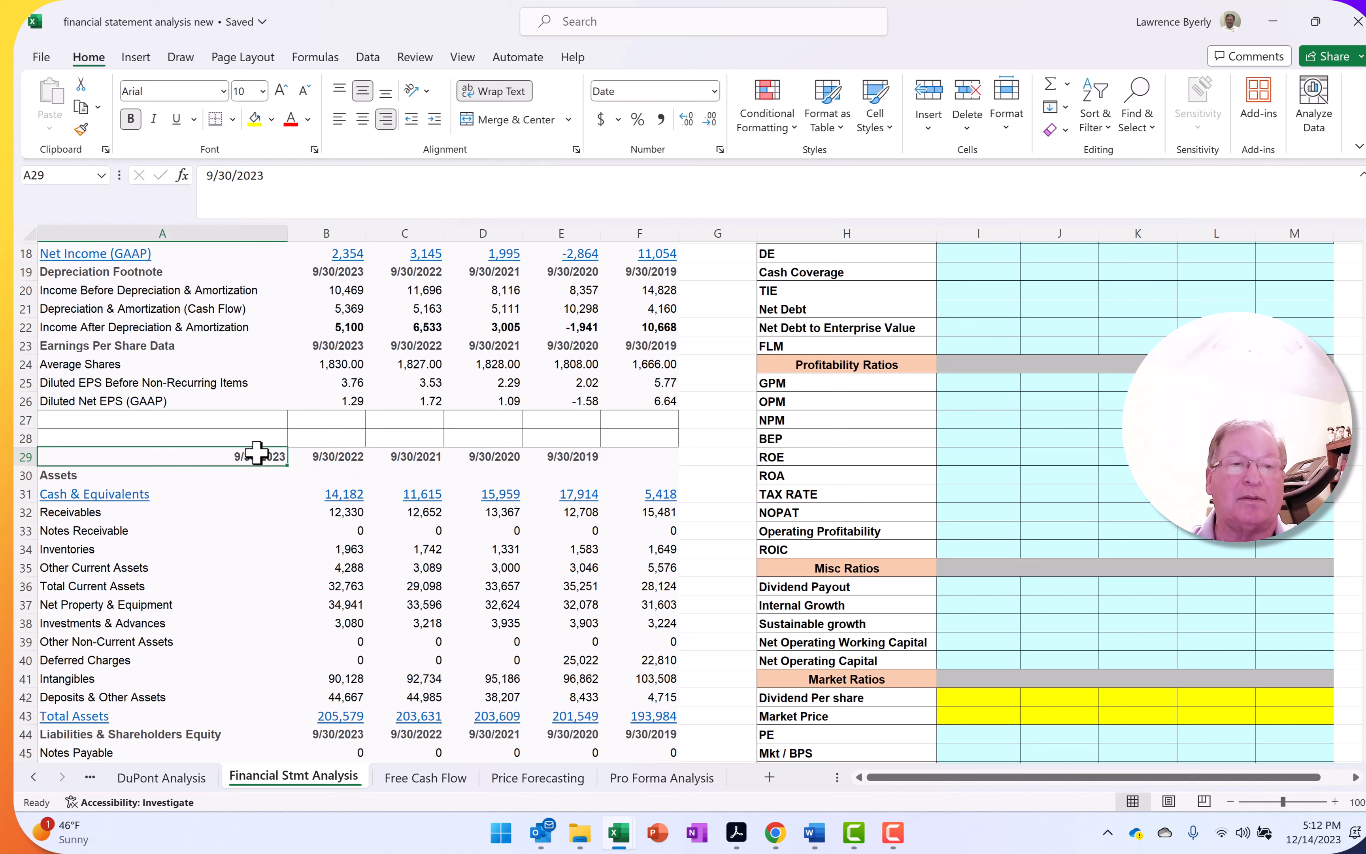
key("shift+Right")
key("shift+Right")
key("shift+Right")
key("shift+Right")
key("shift+Right")
key("shift+Left")
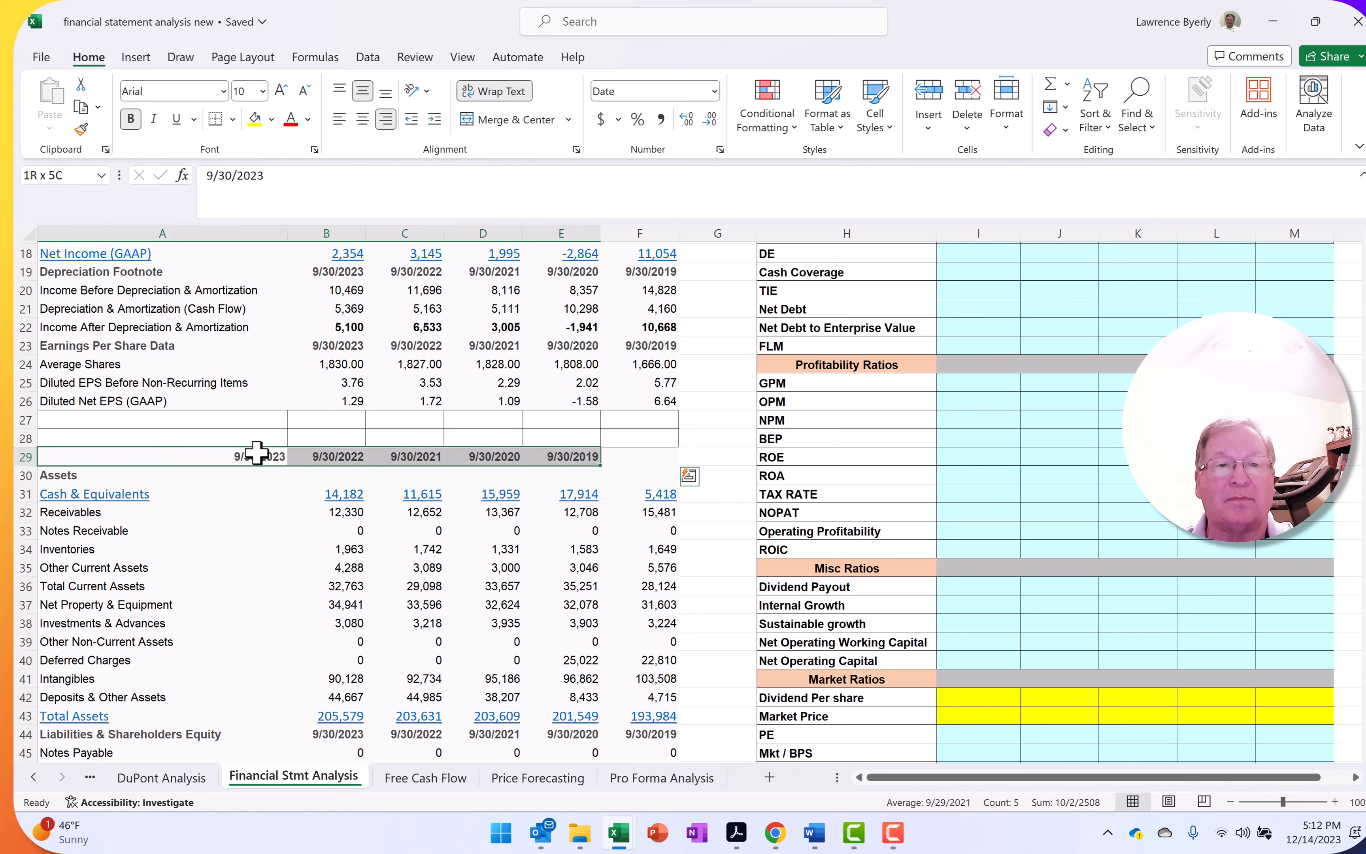
key("ctrl+c")
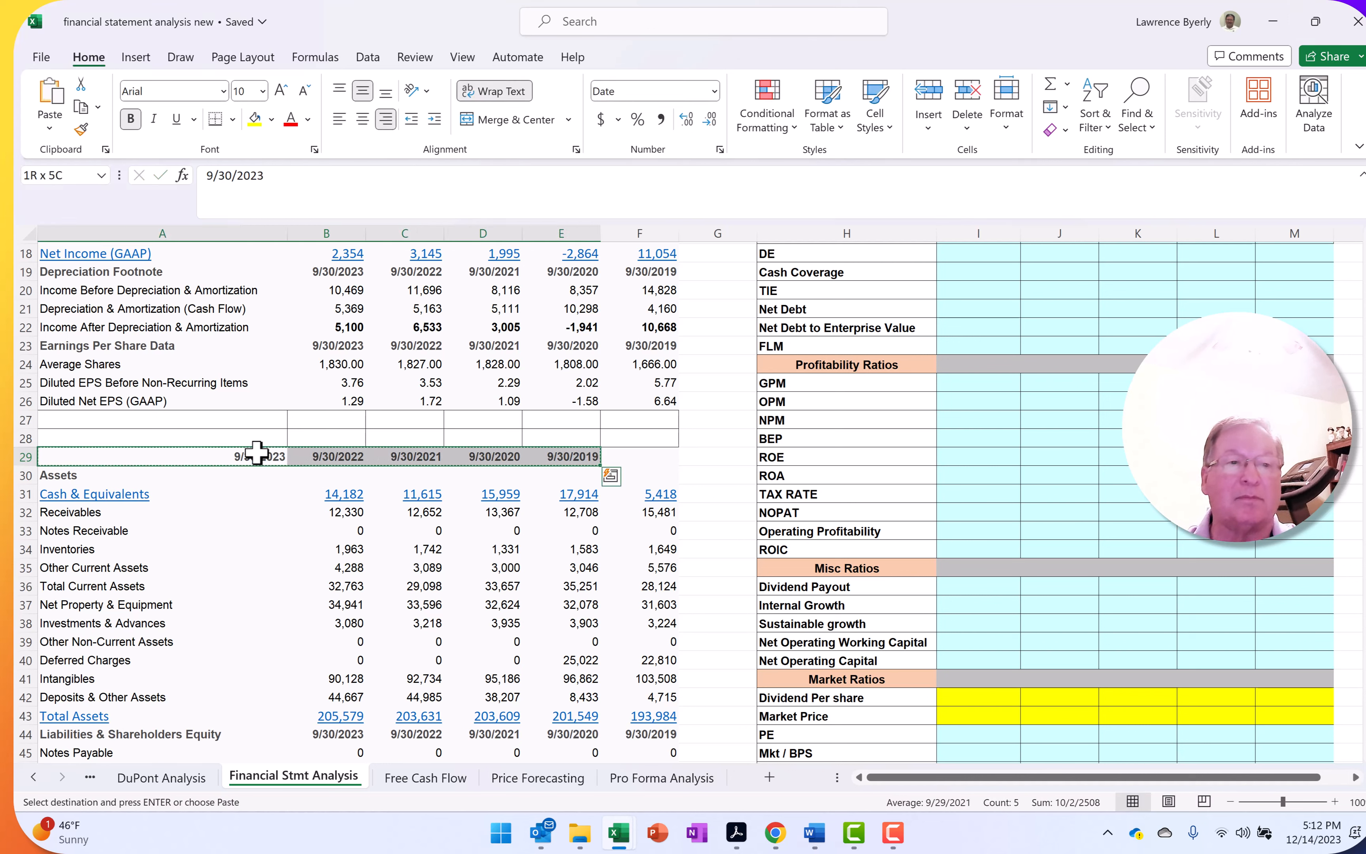
left_click(343, 463)
key("Return")
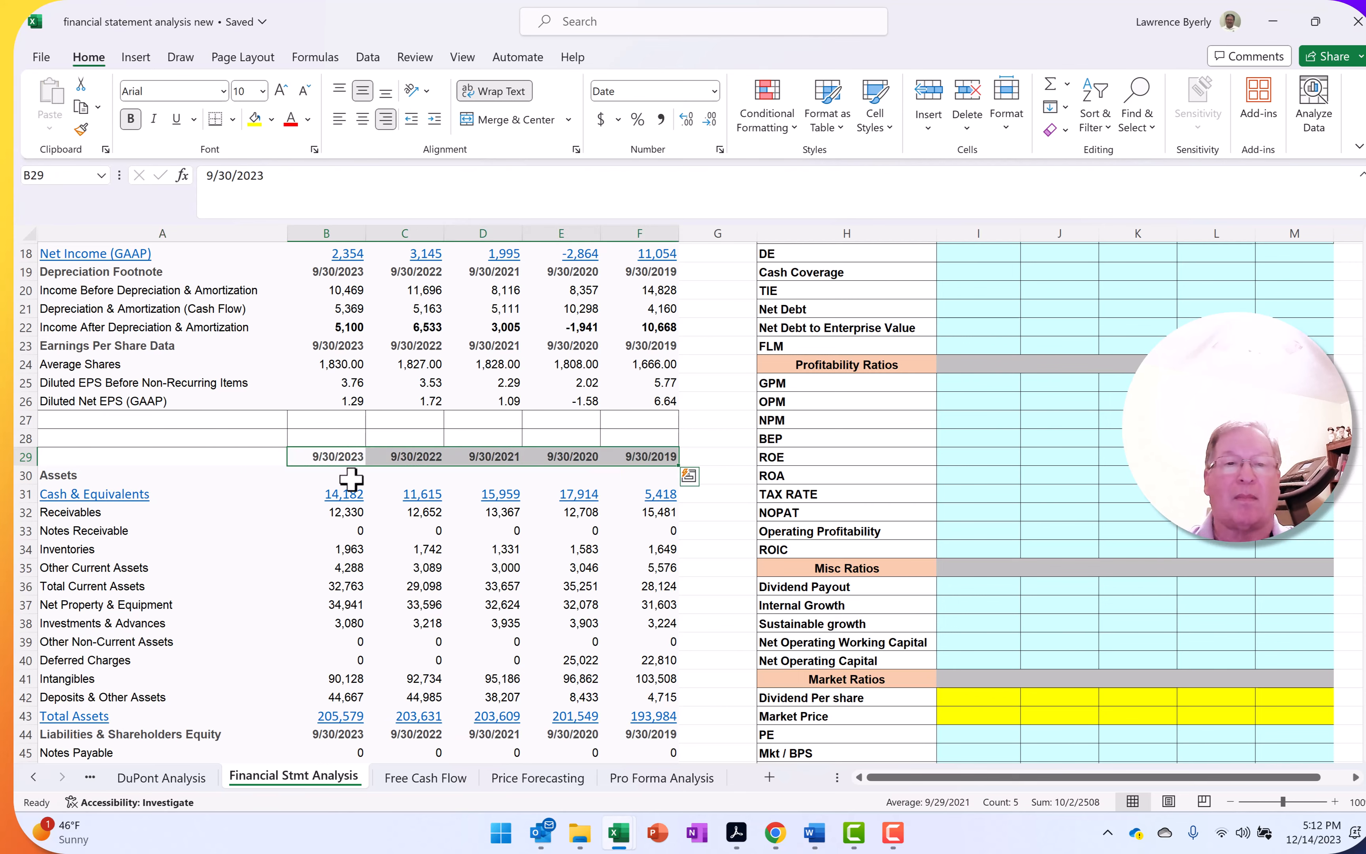
left_click(404, 548)
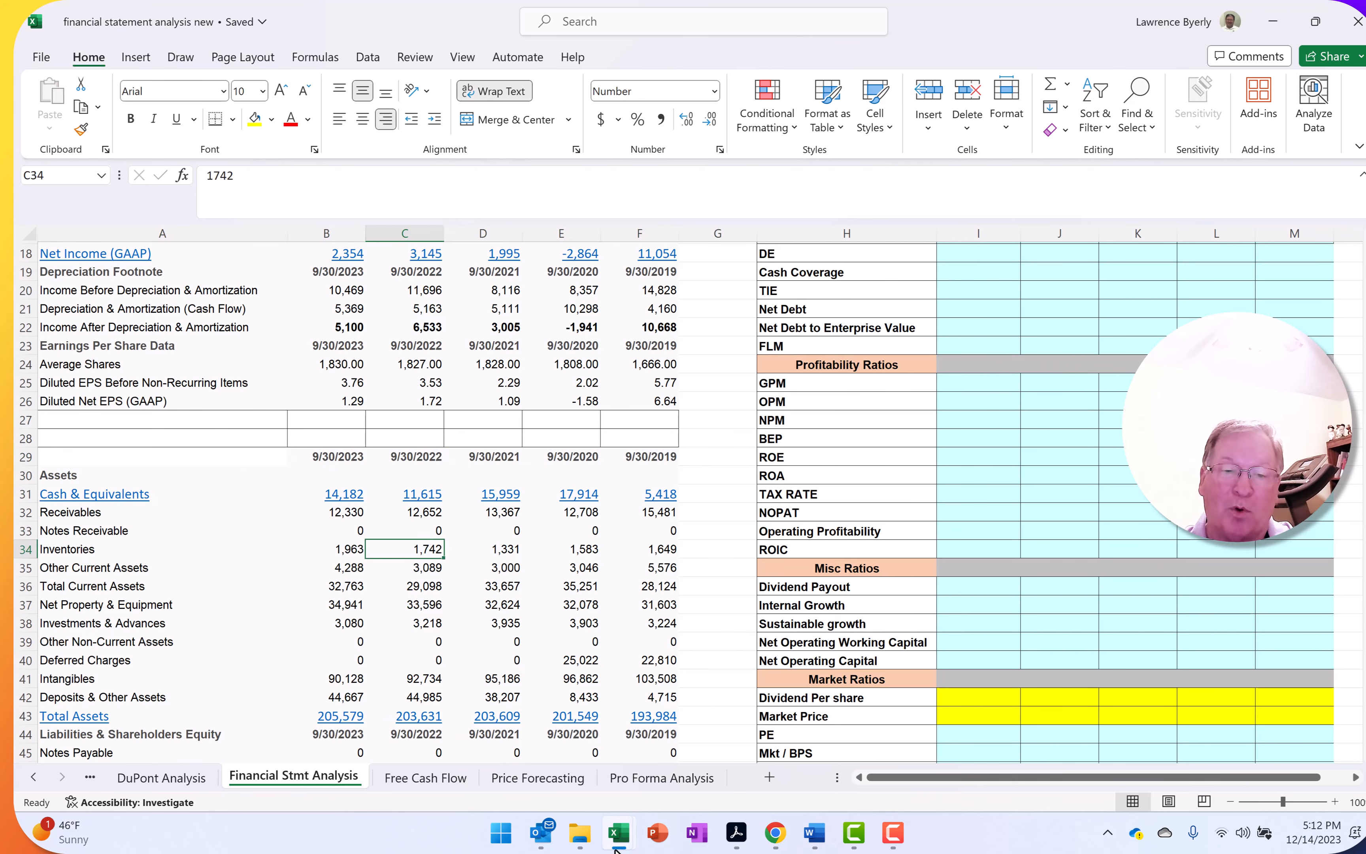
Switch to Chrome, bring up Disney's annual cash flow statements on Zacks, and dismiss the floating advertisement.
left_click(783, 833)
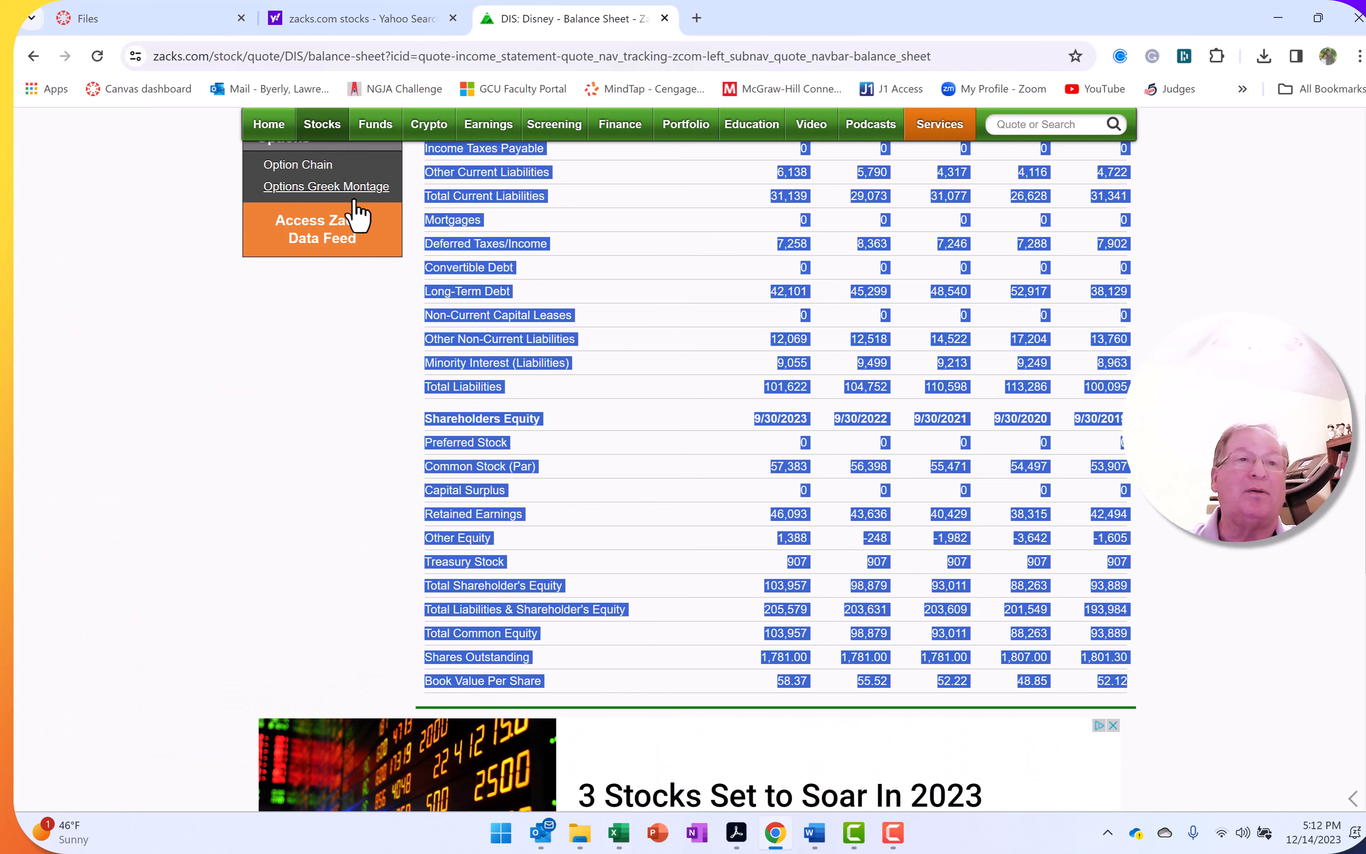
scroll(322, 232, "up", 3)
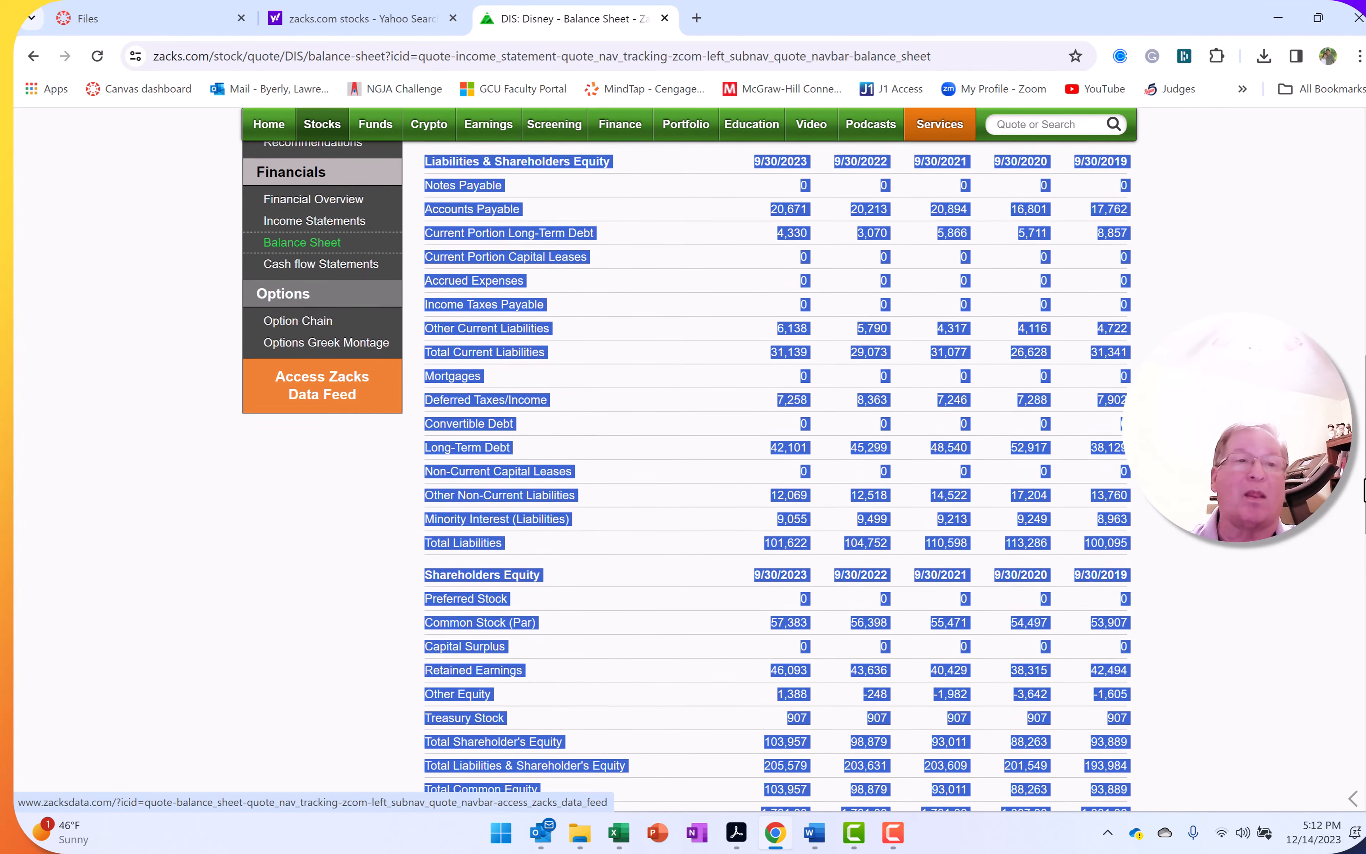
left_click(350, 288)
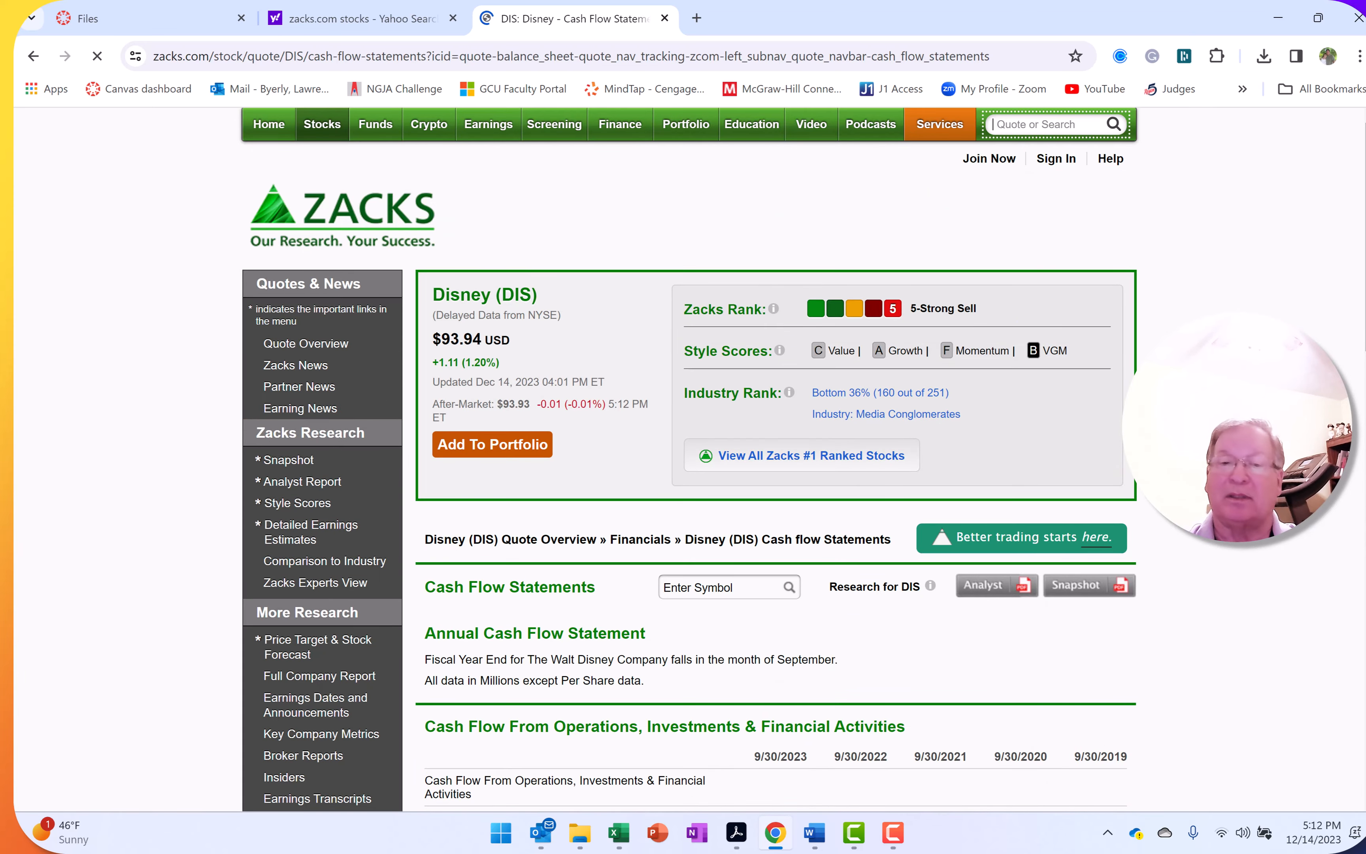
scroll(475, 361, "down", 5)
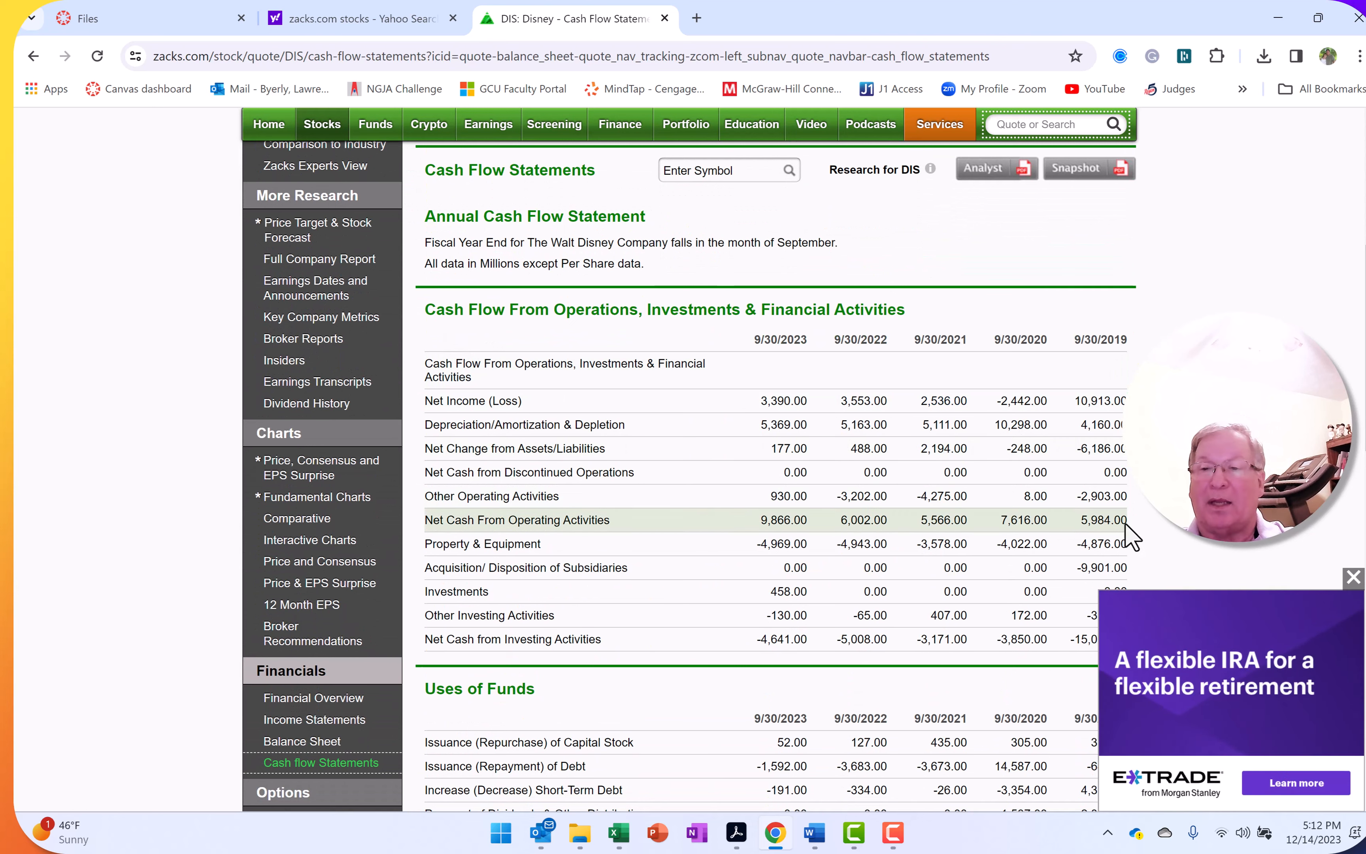
left_click(1353, 576)
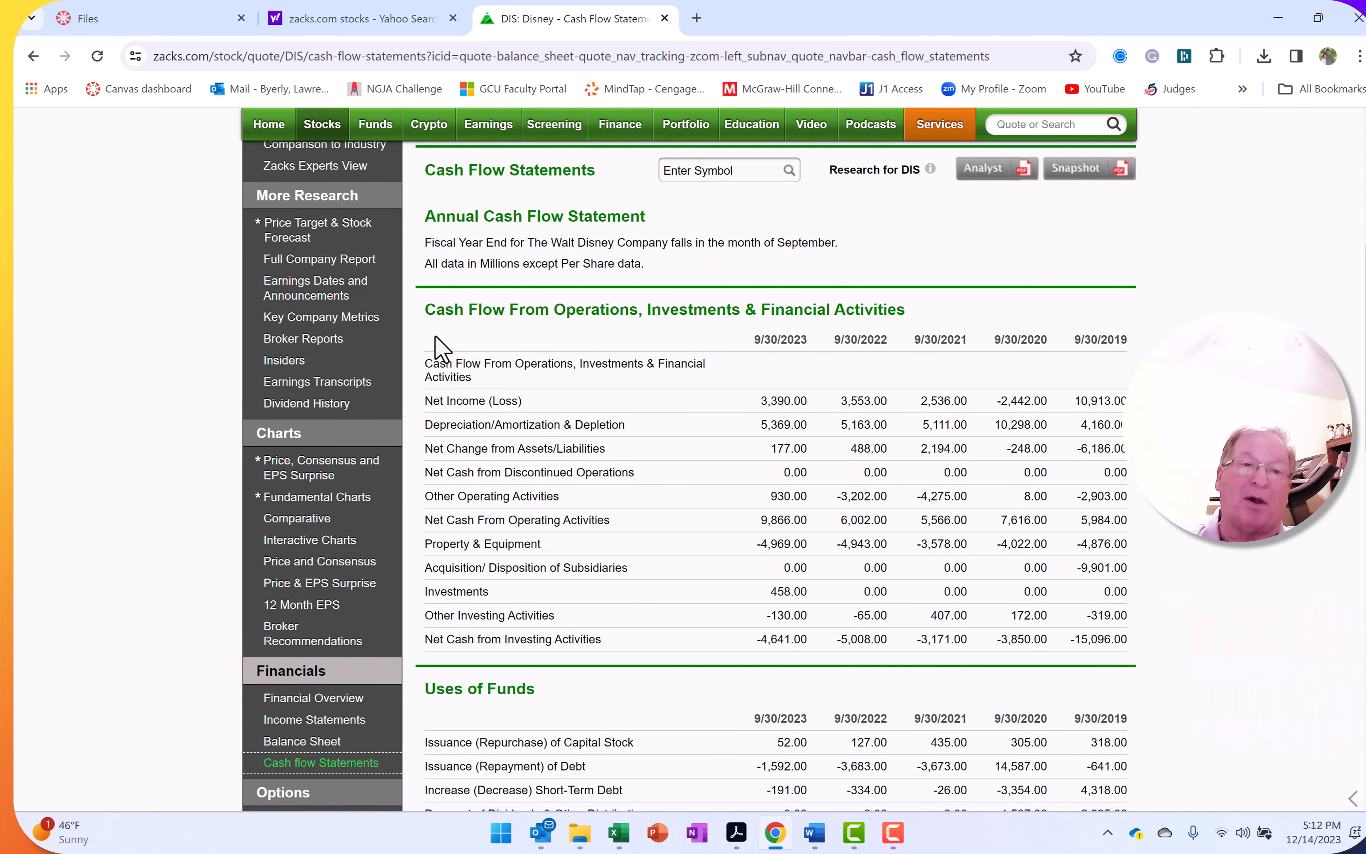
Copy the cash flow statement from the date headings through Diluted Net EPS and paste it into the Excel analysis worksheet at cell A75.
left_click_drag(493, 338, 1130, 598)
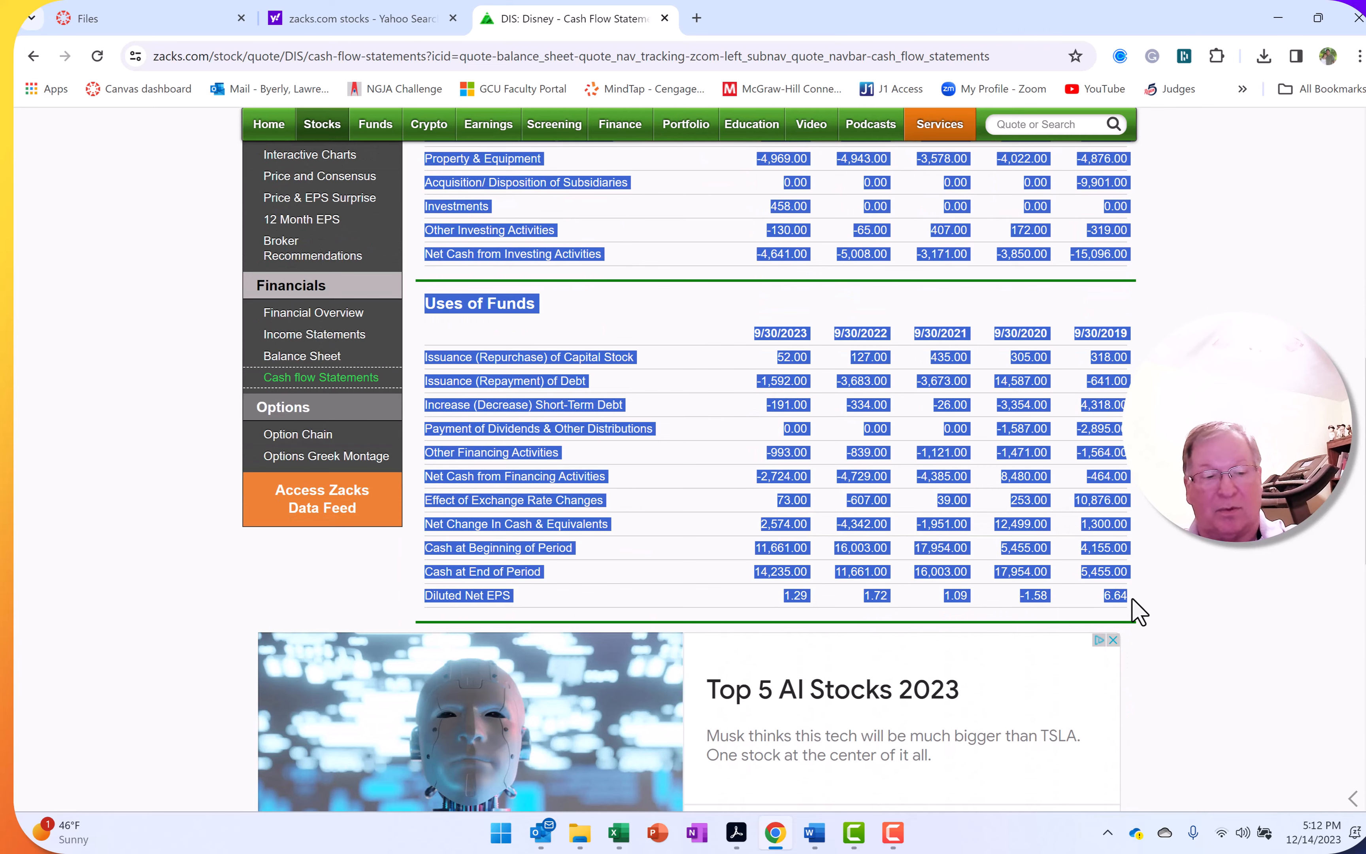
left_click(619, 833)
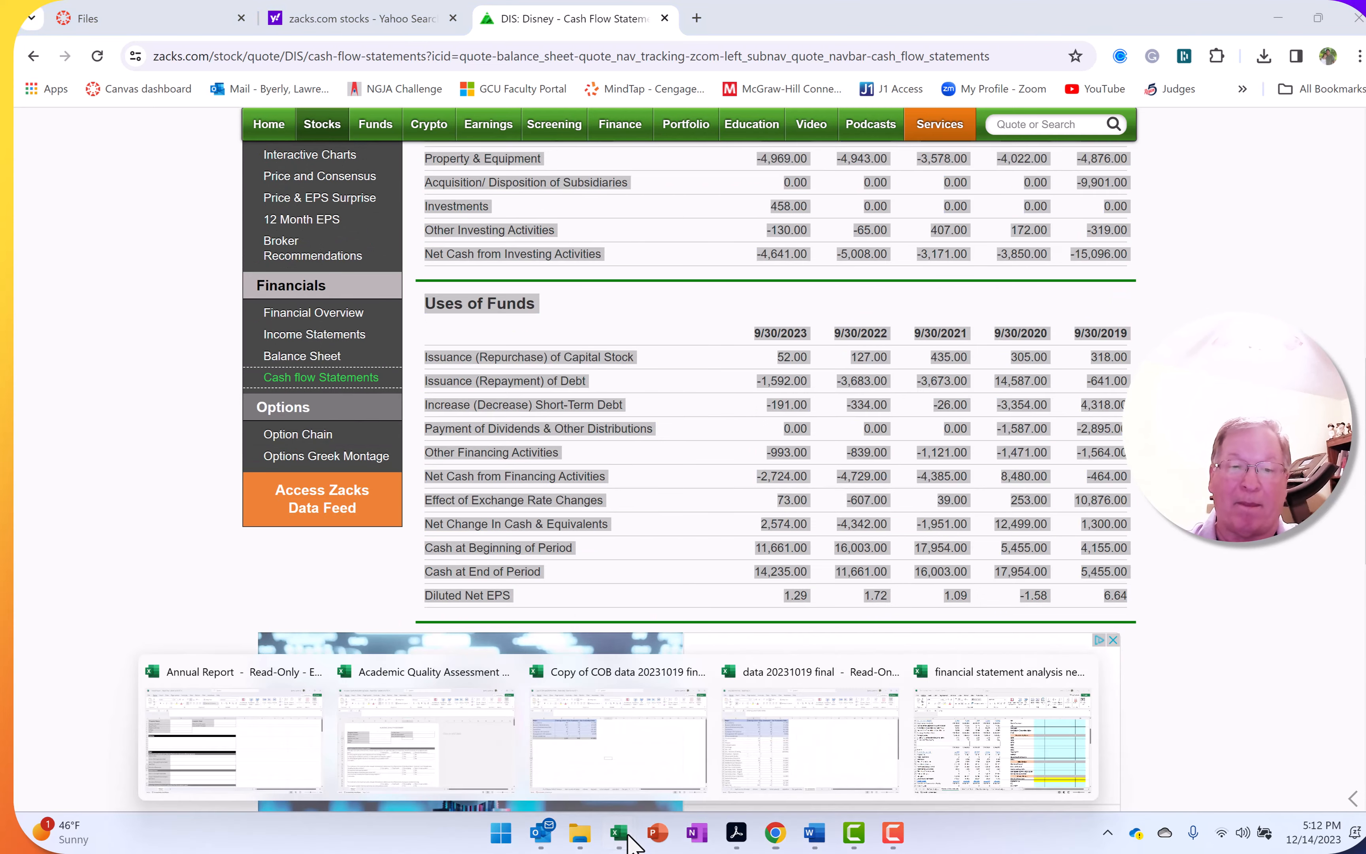
left_click(1041, 754)
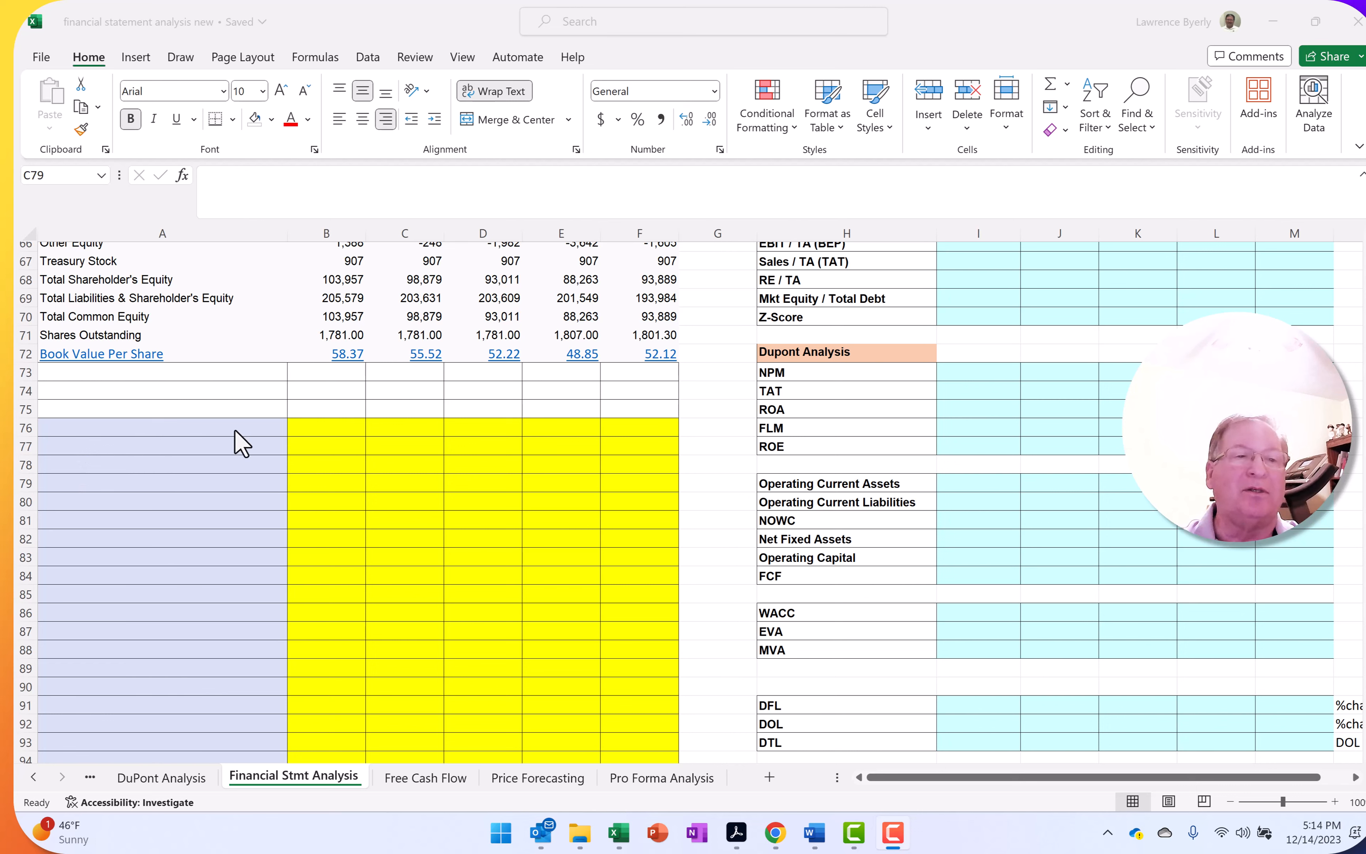
mouse_move(814, 833)
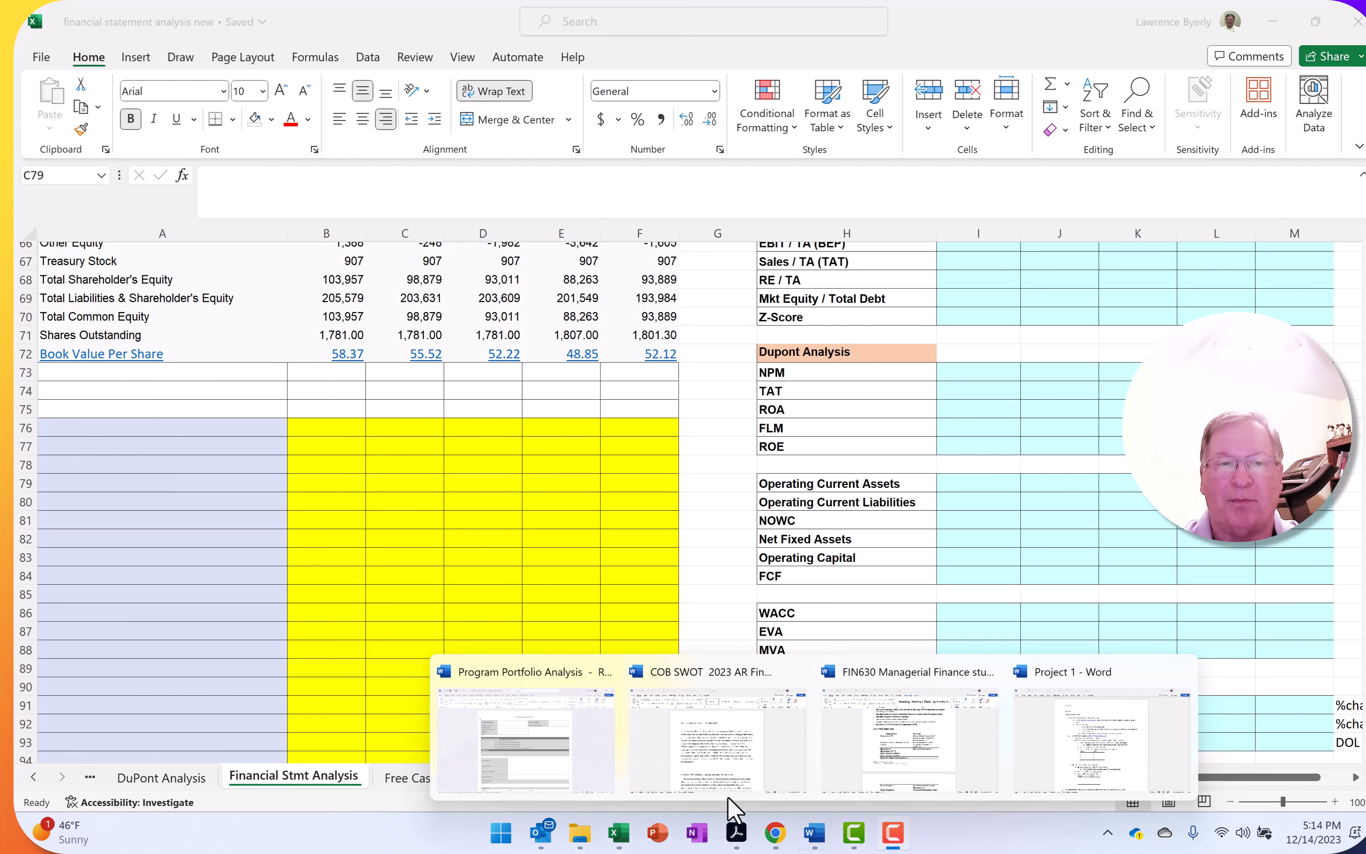
left_click(122, 411)
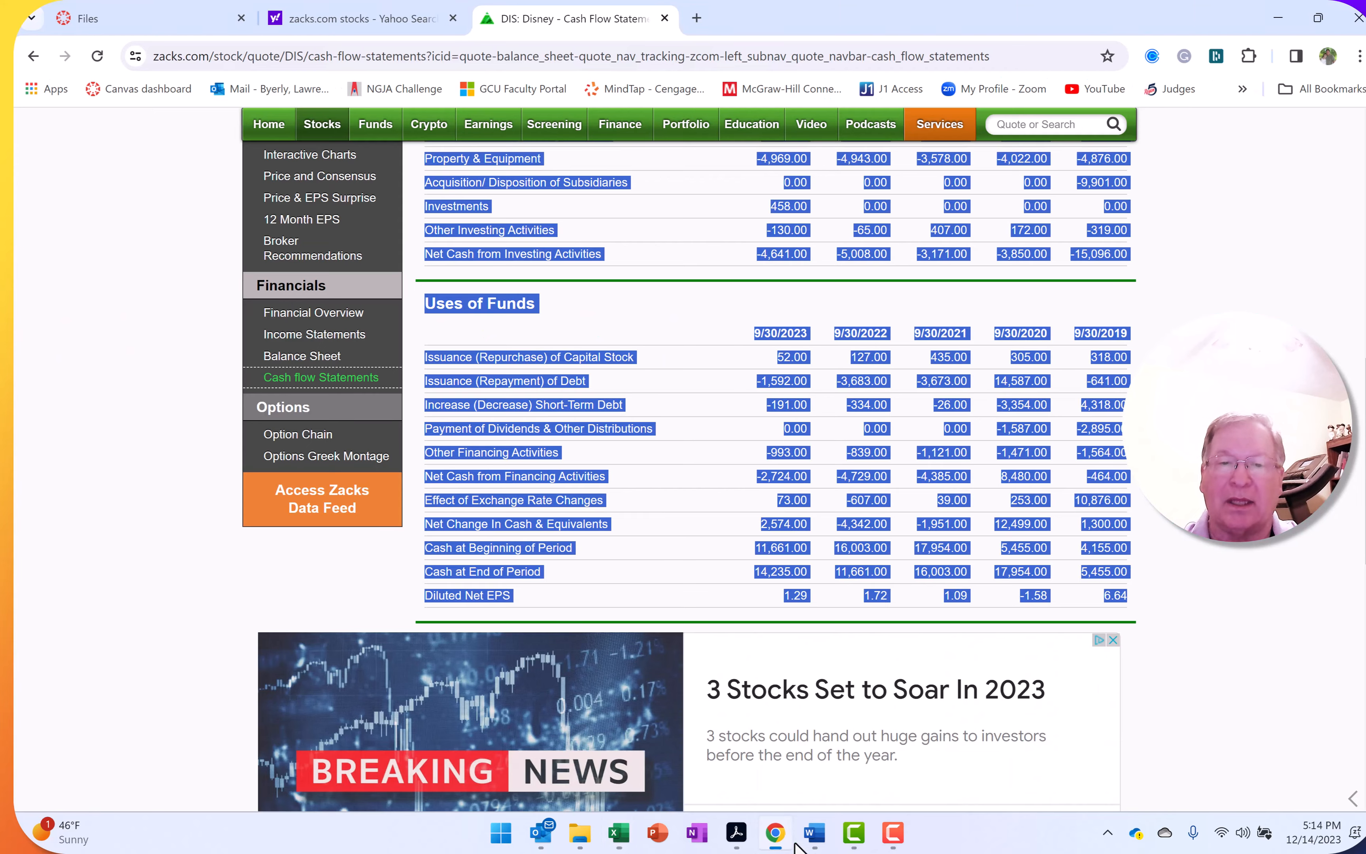
left_click(775, 833)
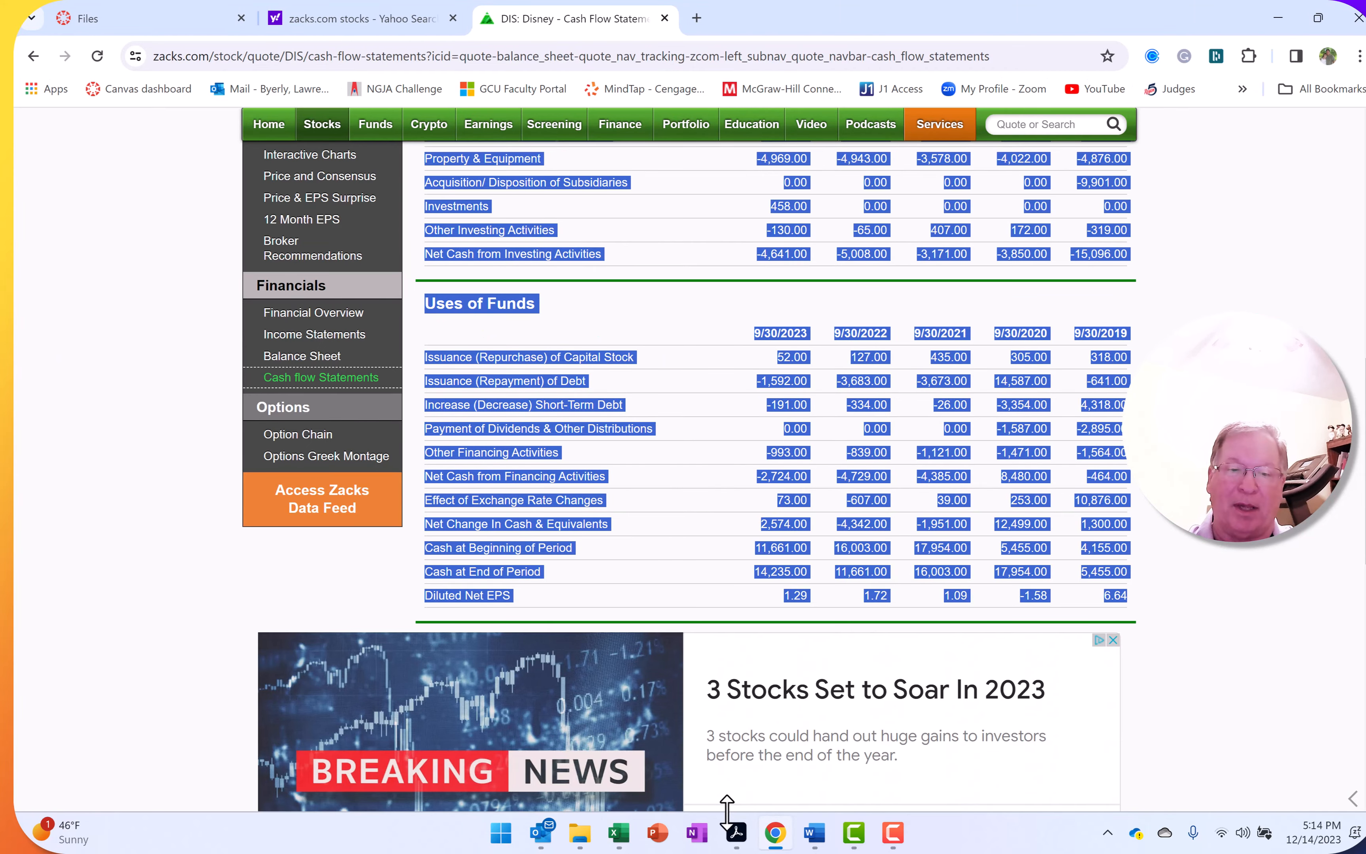
left_click(621, 836)
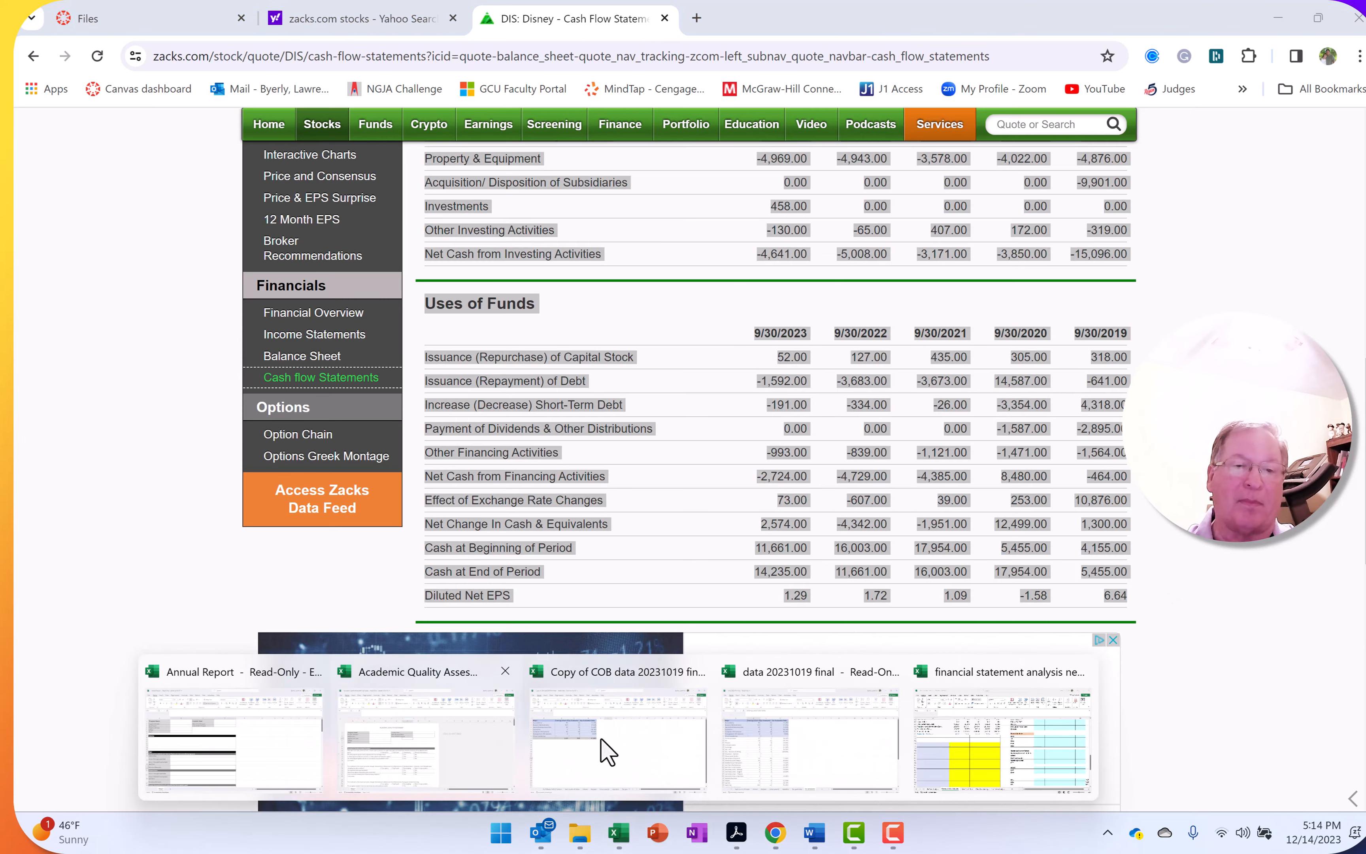
left_click(1006, 771)
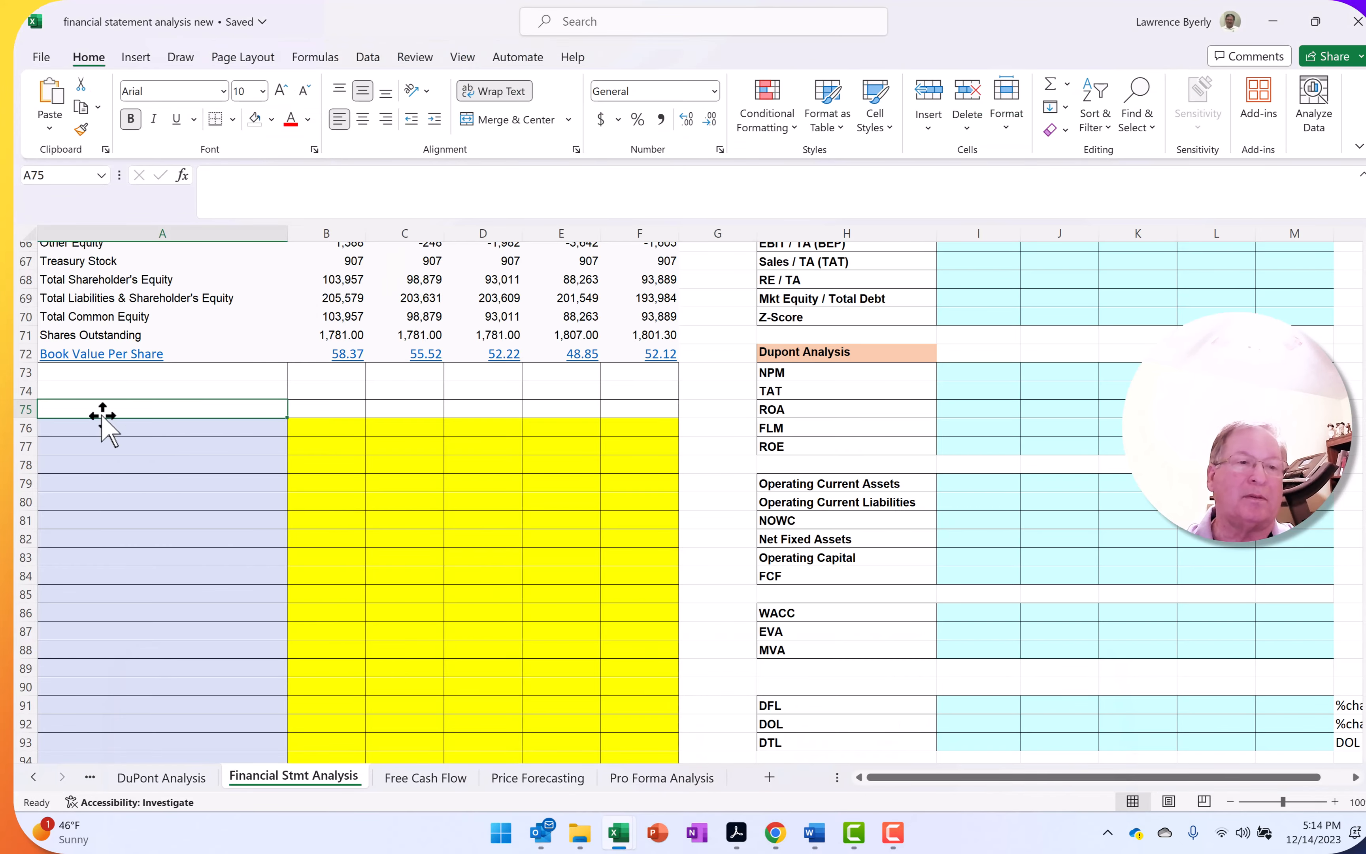
key("ctrl+v")
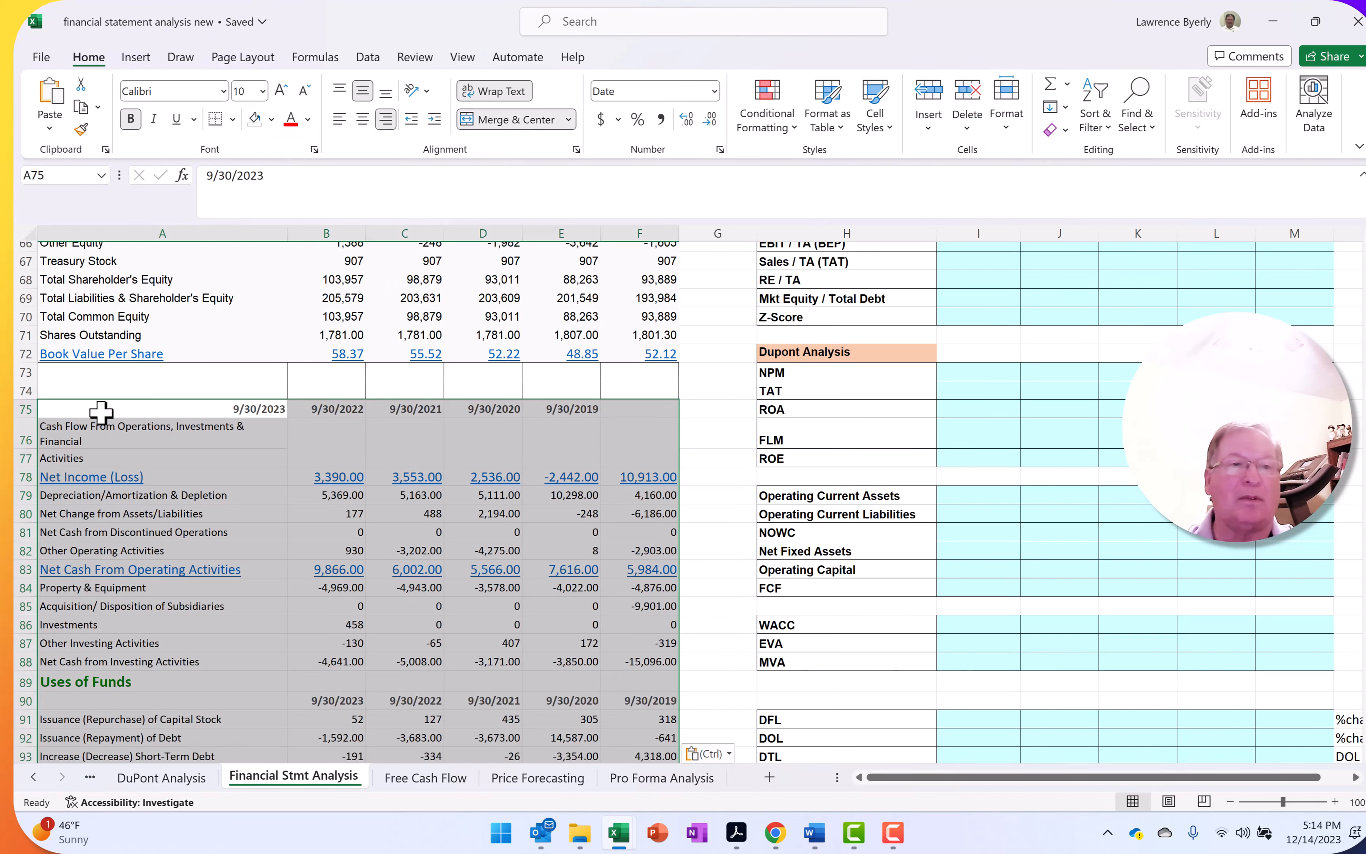
Move the cash flow statement's five date headings from A75:E75 to B75:F75 so they line up with their data columns.
key("shift+Right")
key("shift+Right")
key("shift+Right")
key("shift+Right")
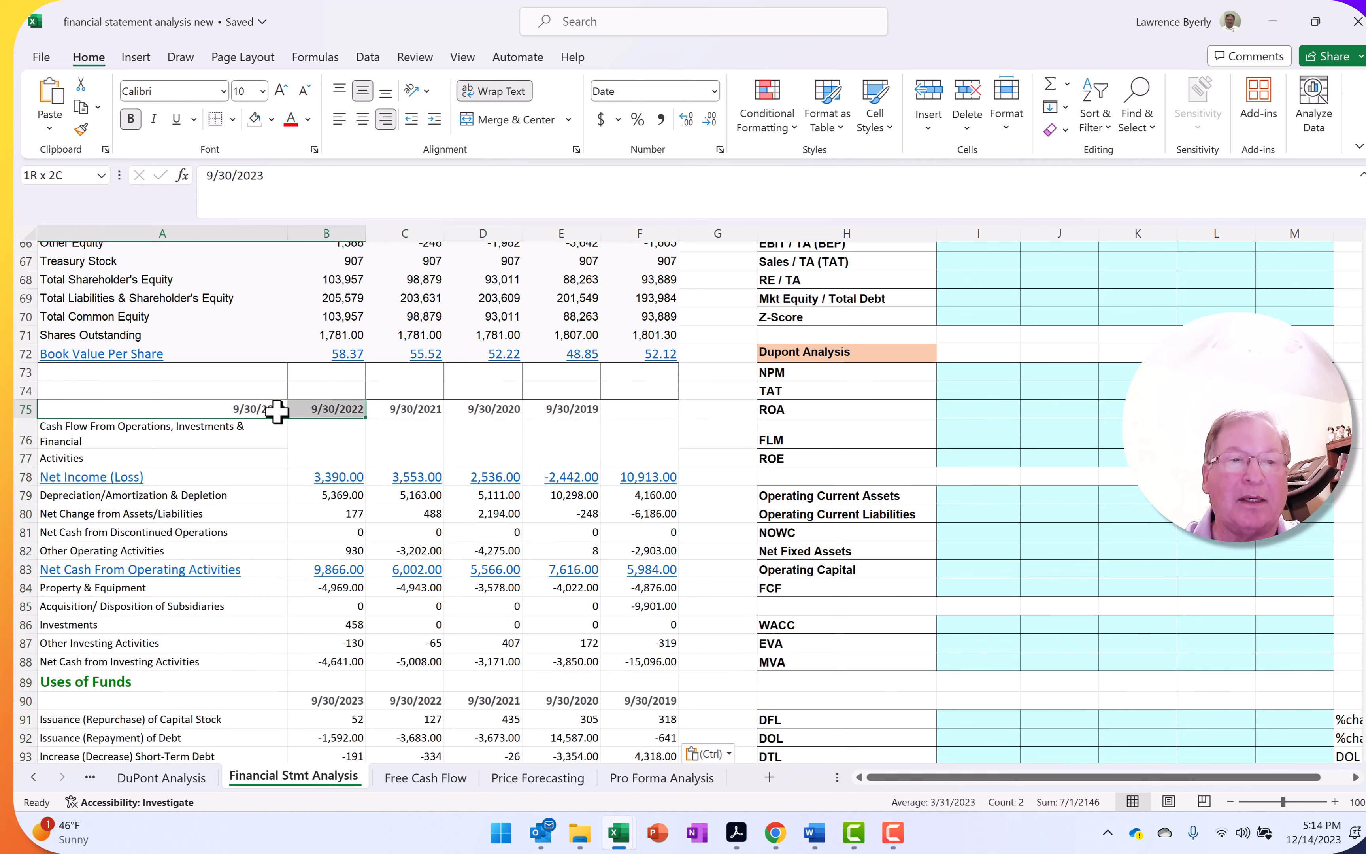
key("ctrl+x")
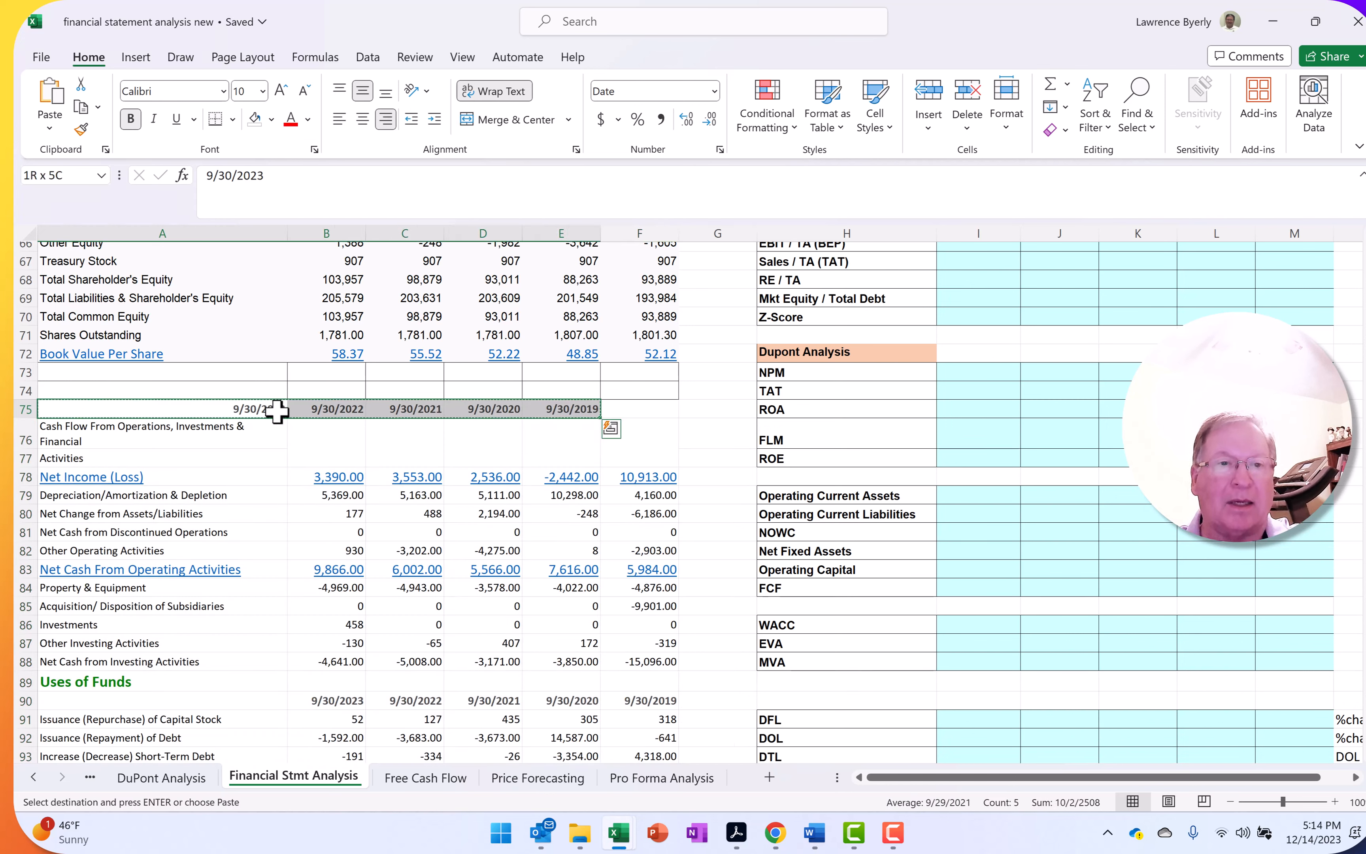
left_click(334, 409)
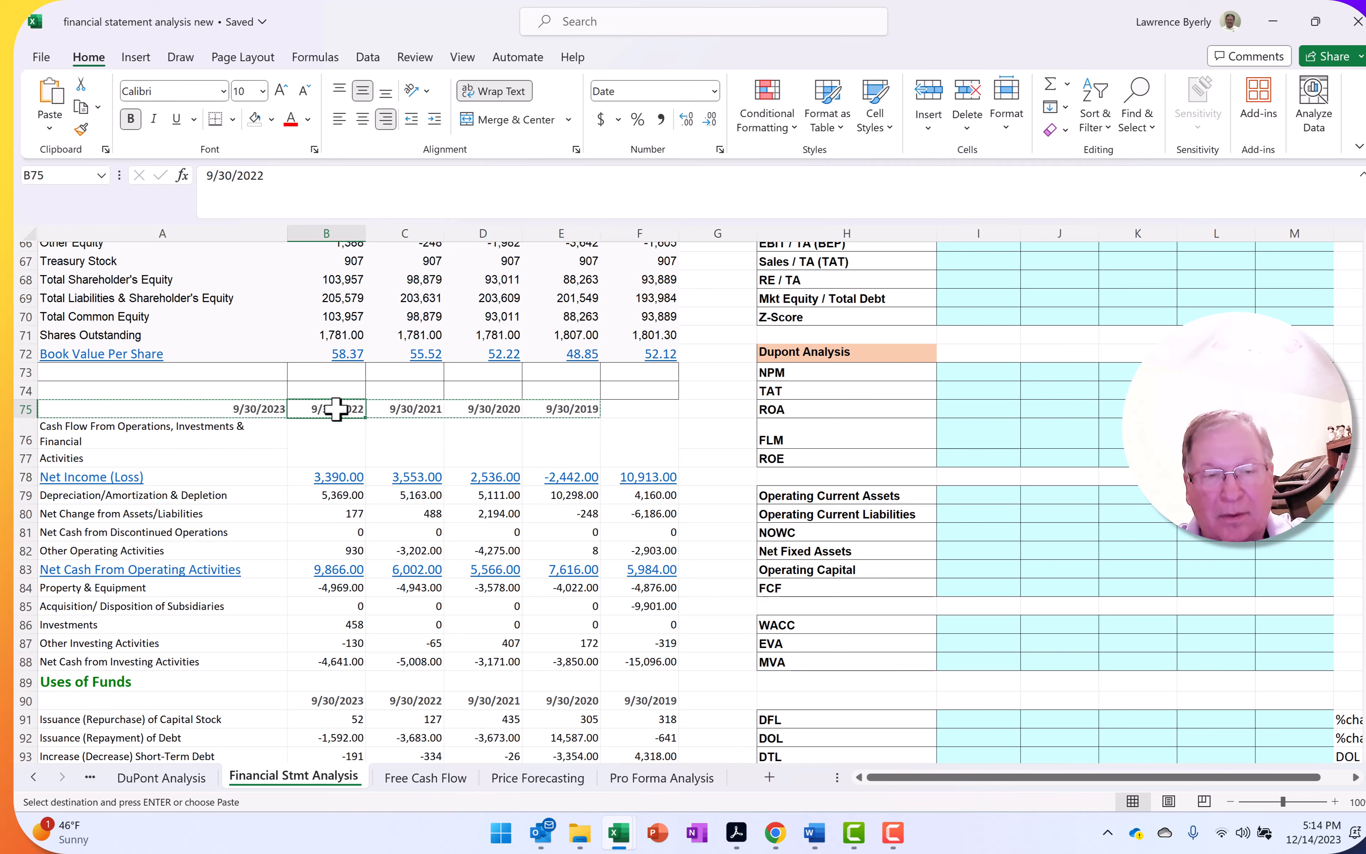
key("ctrl+v")
left_click_drag(401, 417, 417, 421)
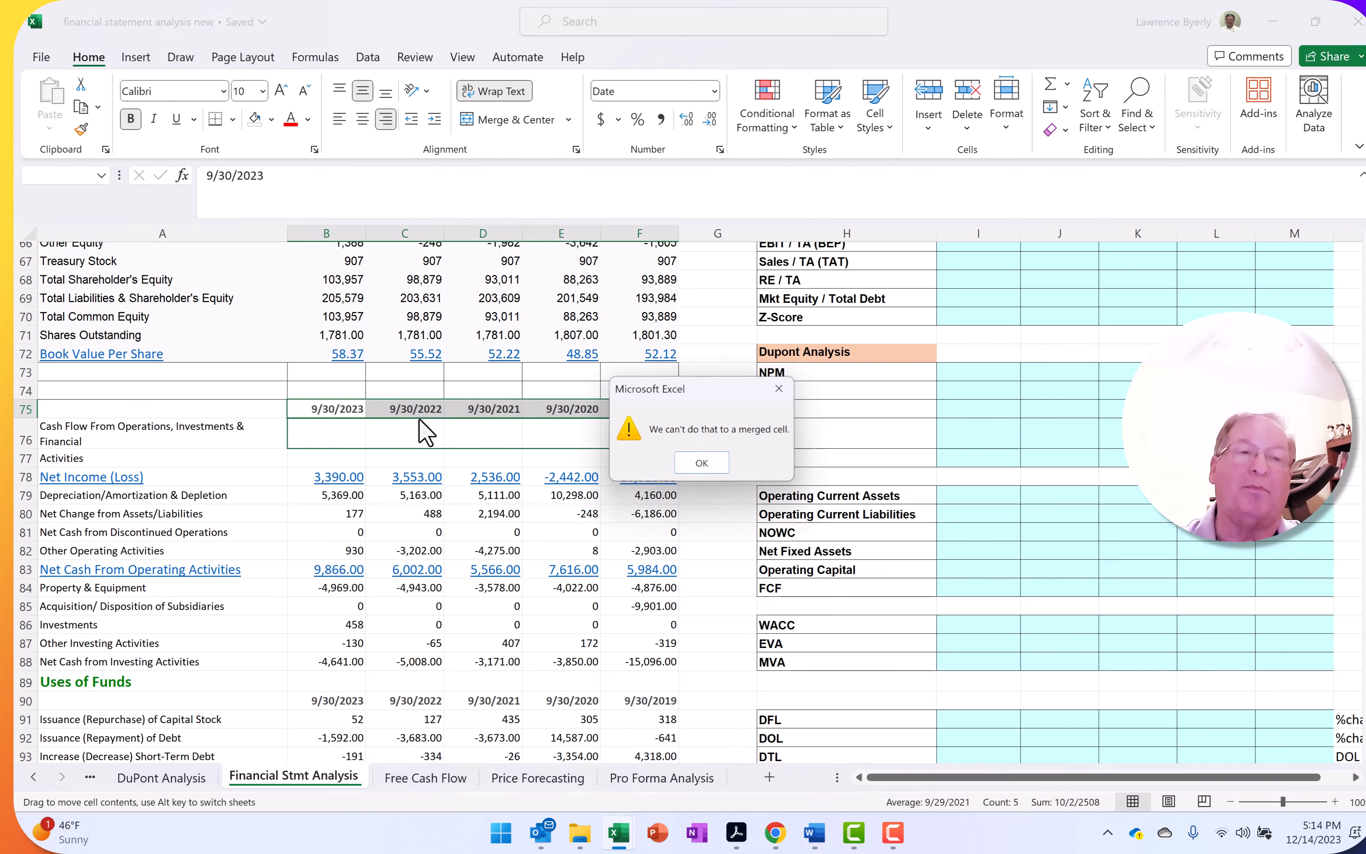
Dismiss the merged-cell alert and review the pasted income statement, balance sheet and cash flow statement for alignment.
left_click(703, 464)
left_click(537, 435)
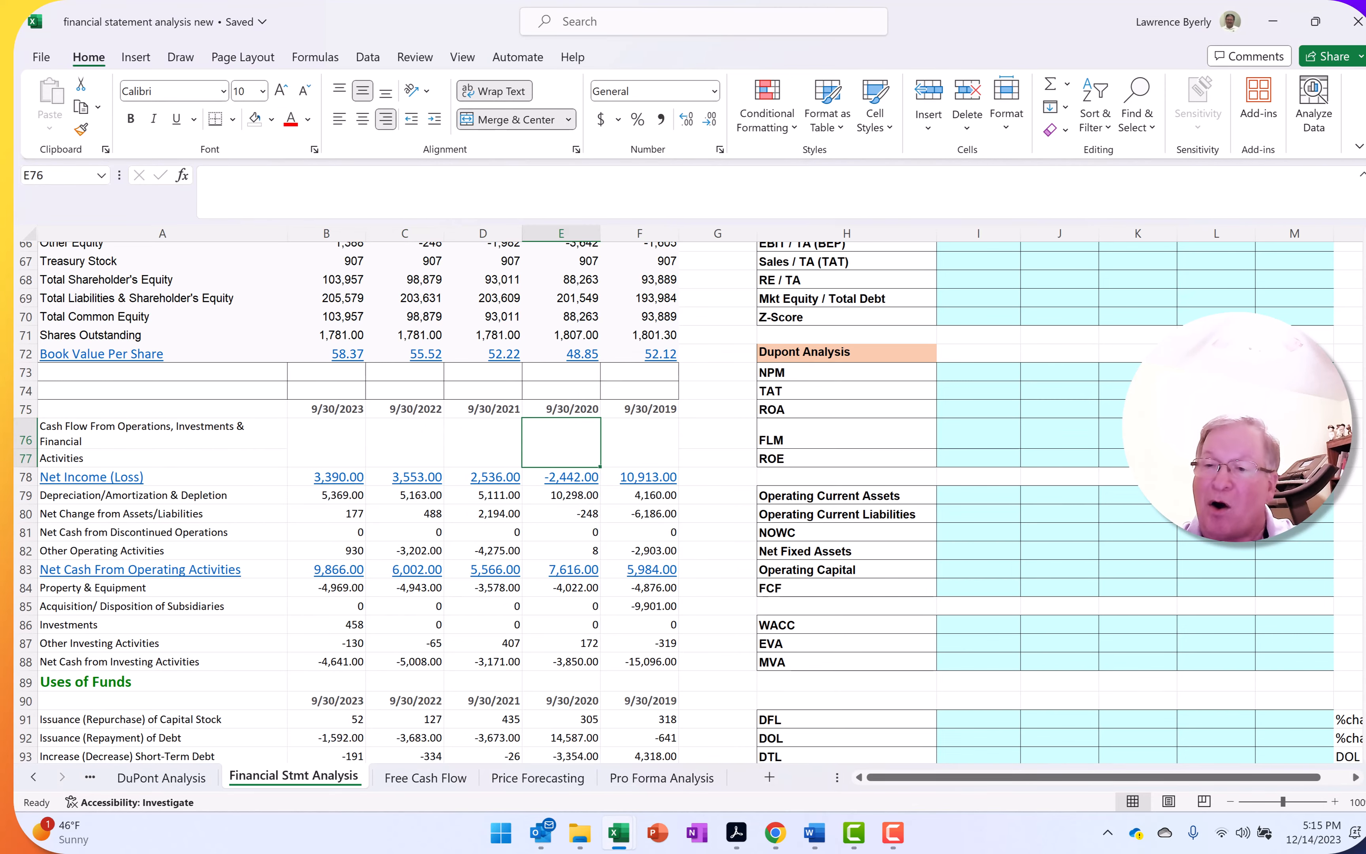
scroll(689, 503, "down", 3)
scroll(689, 502, "up", 18)
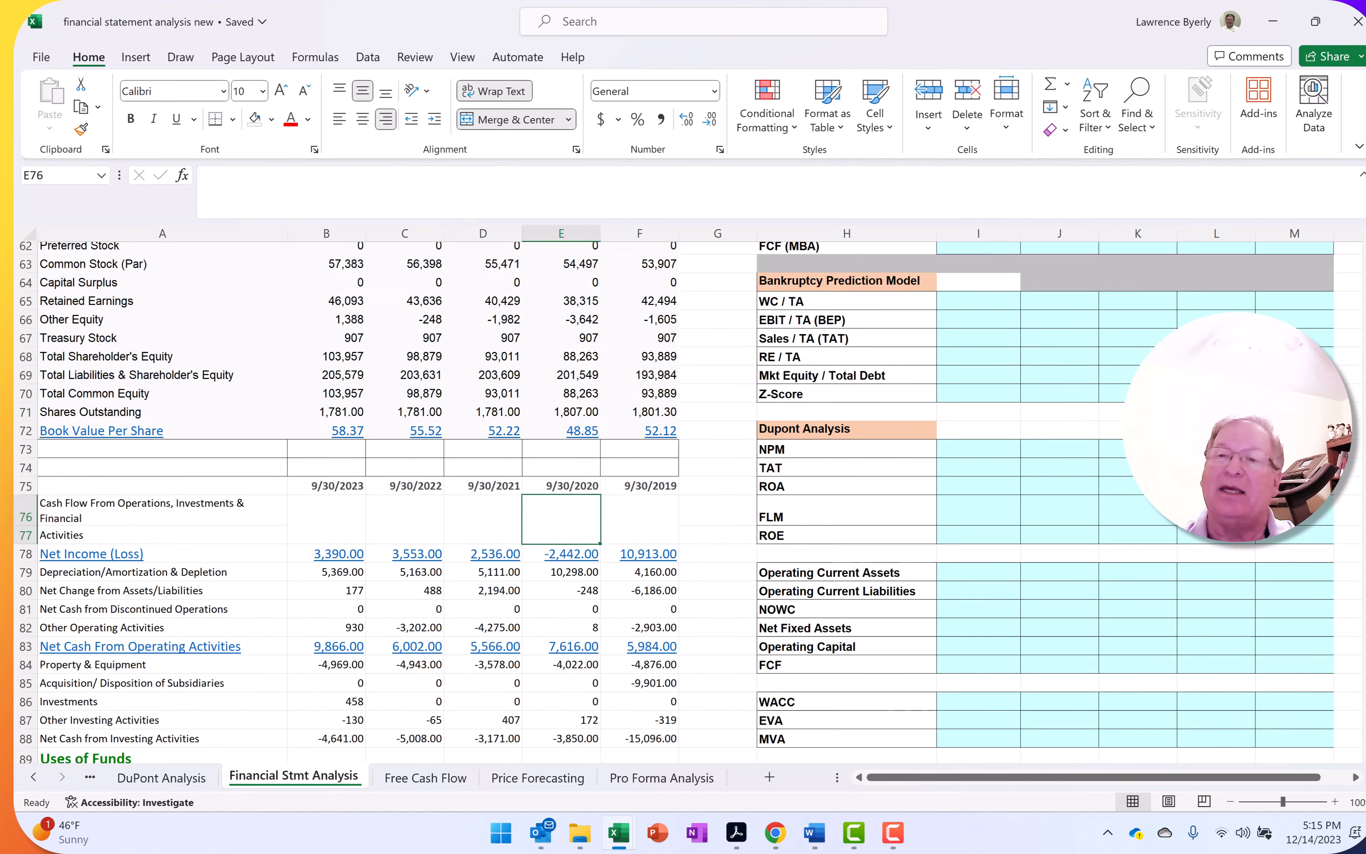
scroll(677, 502, "up", 6)
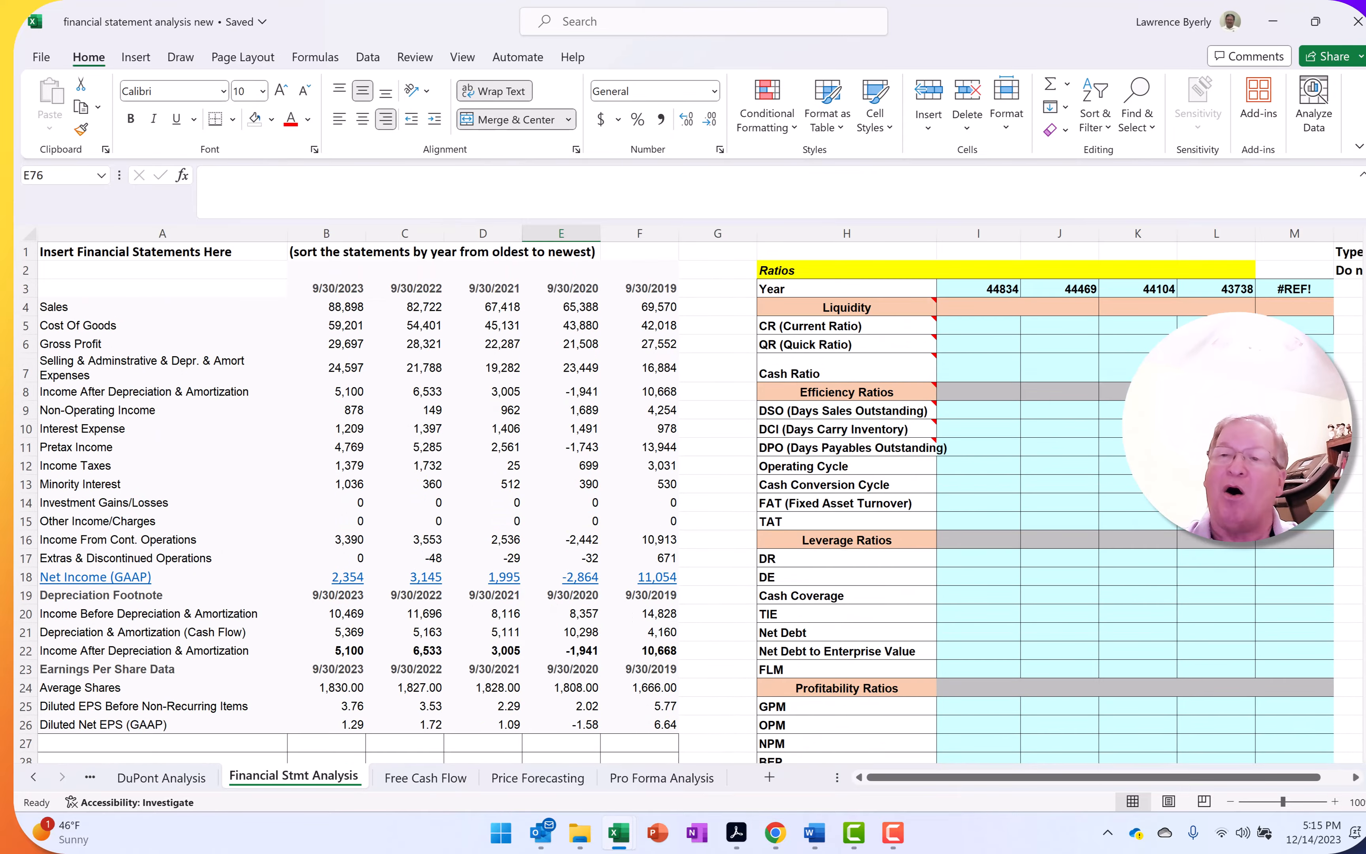
scroll(689, 503, "down", 20)
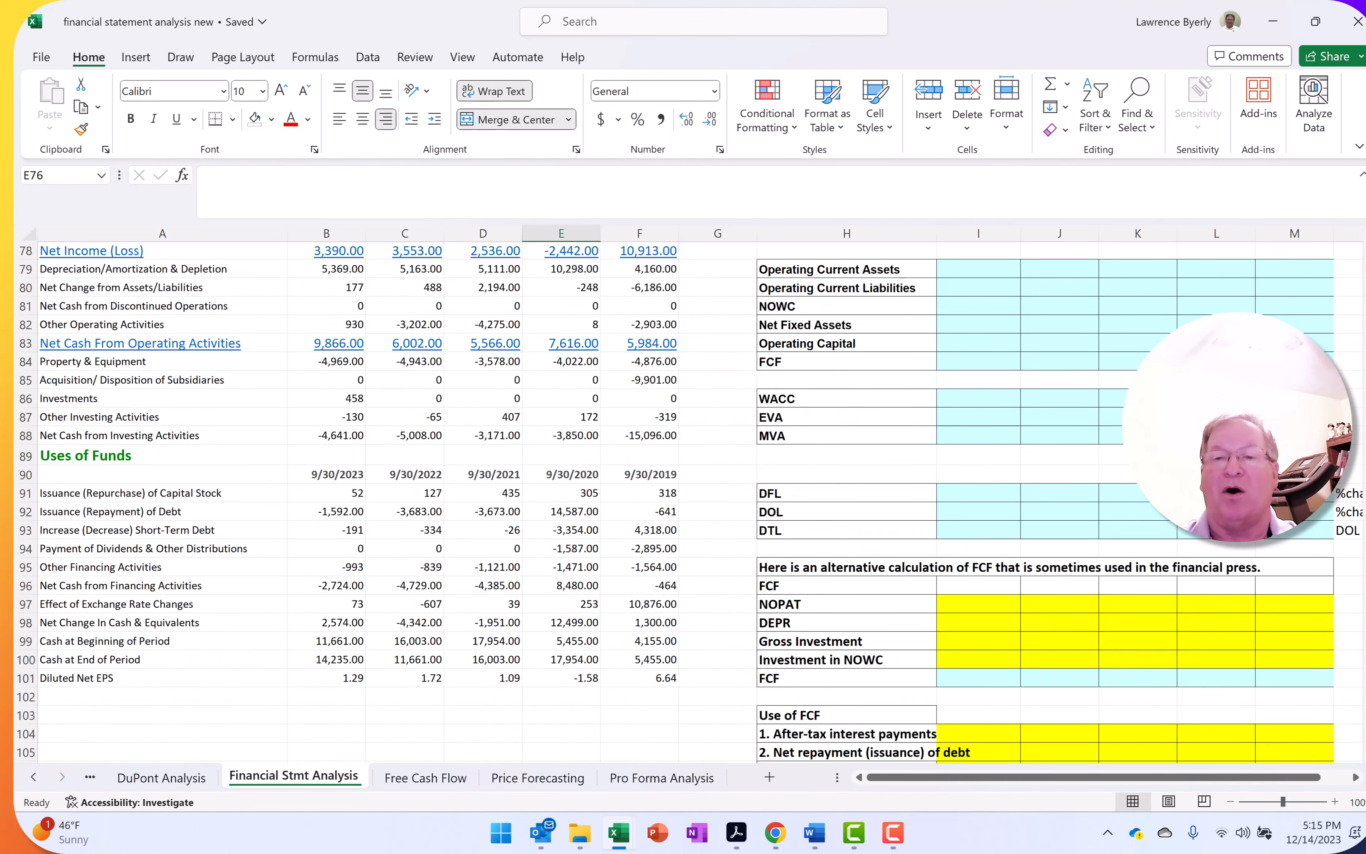
scroll(1358, 270, "up", 20)
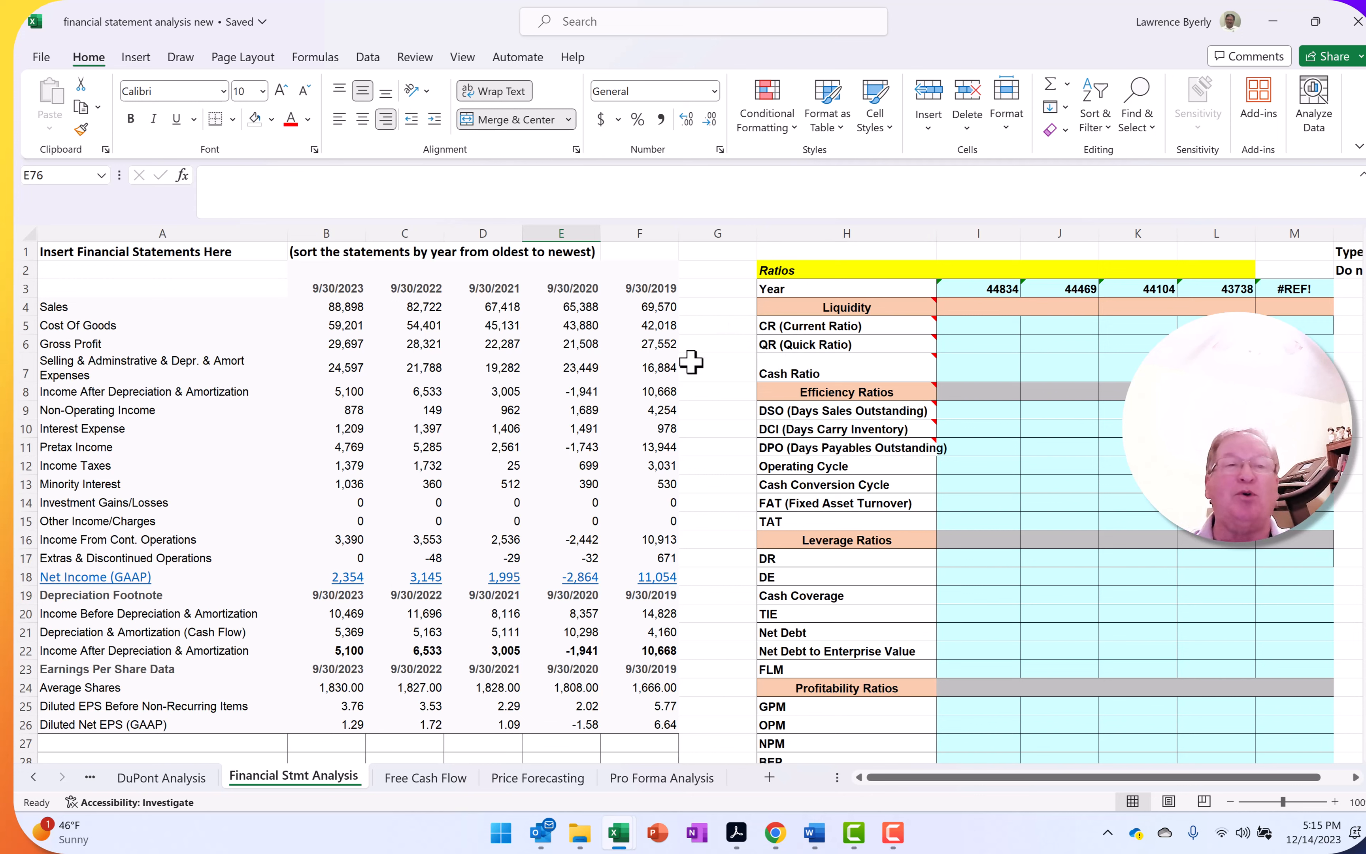
Move the entire 9/30/2019 column F in front of column B, shifting the other years over.
left_click(655, 228)
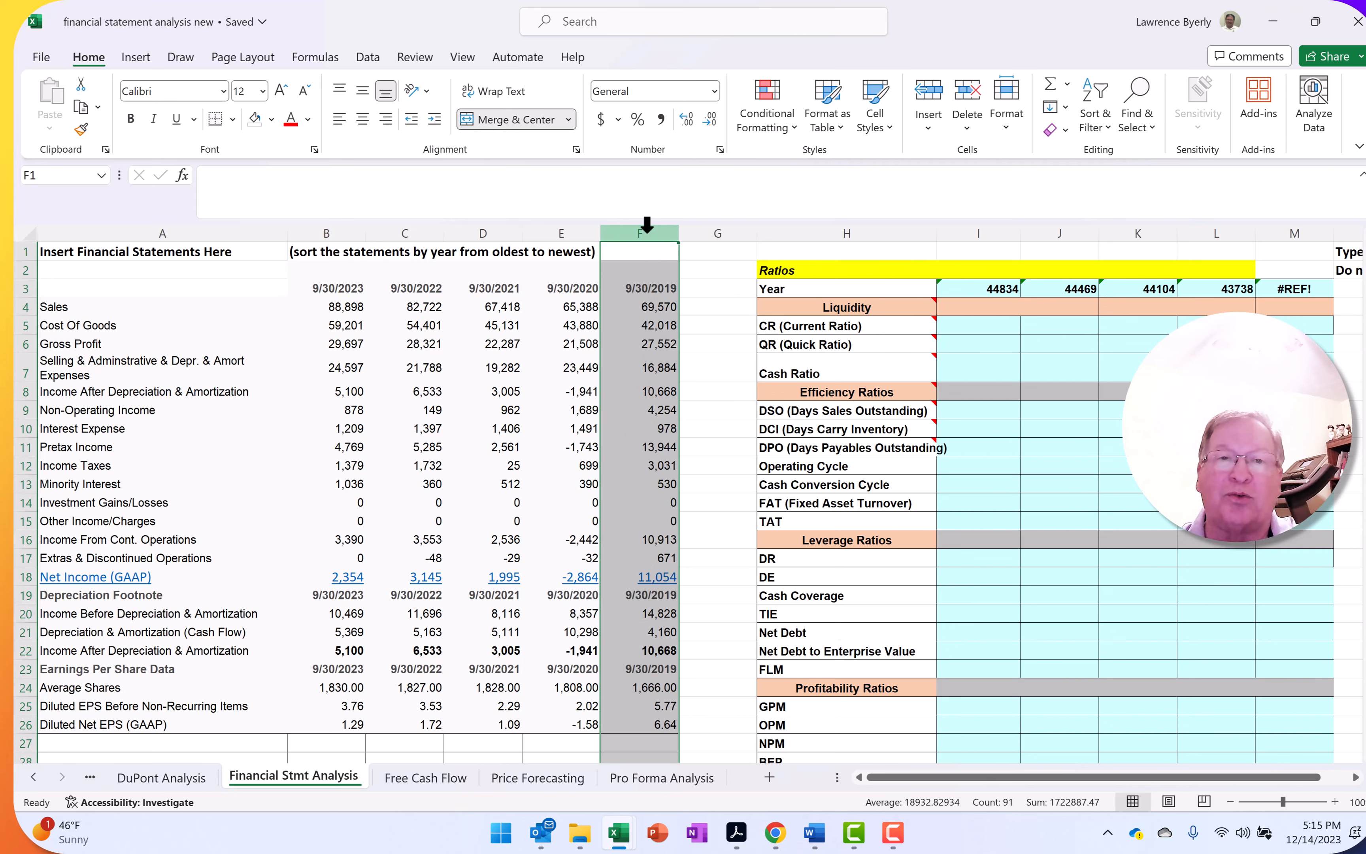
key("ctrl+c")
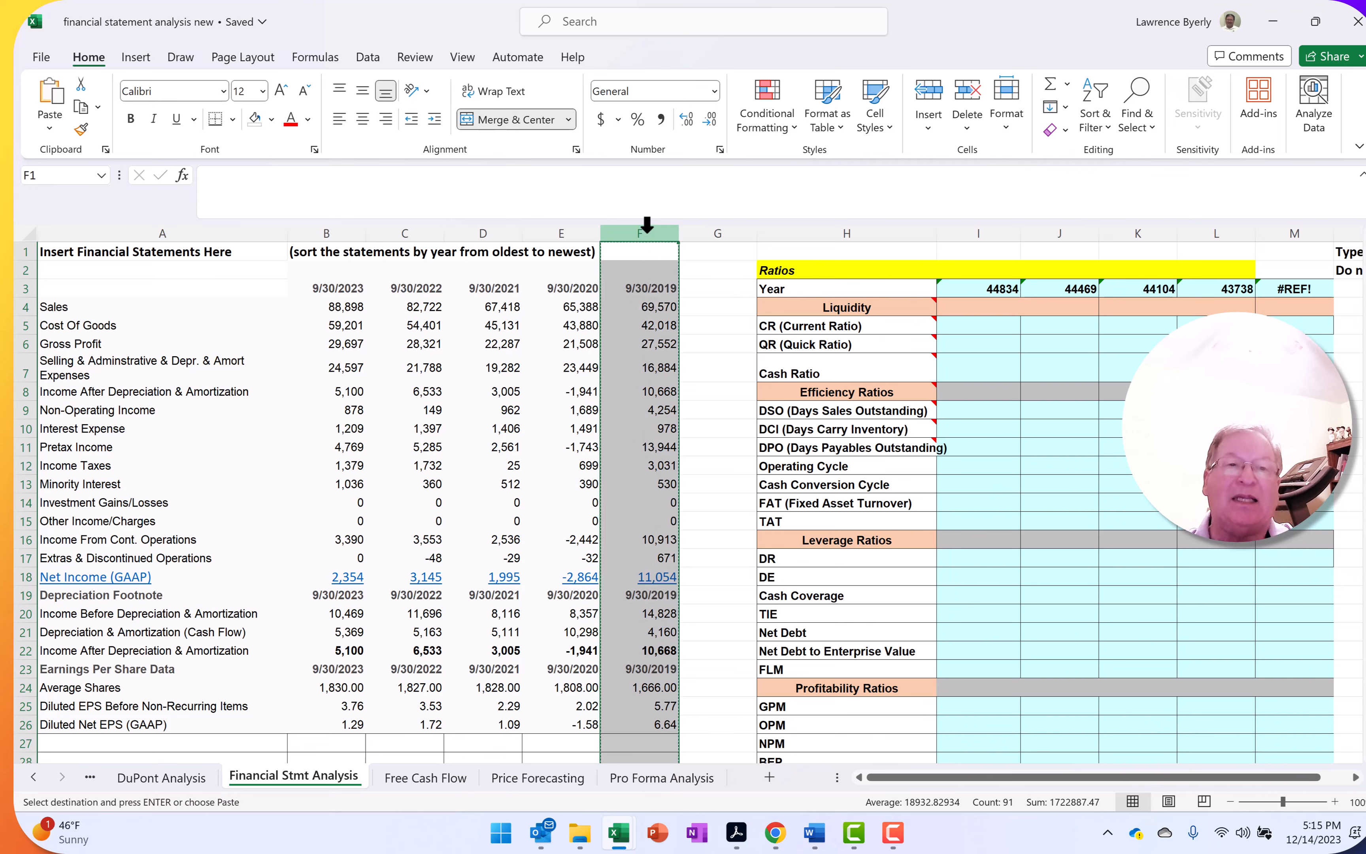
left_click(326, 230)
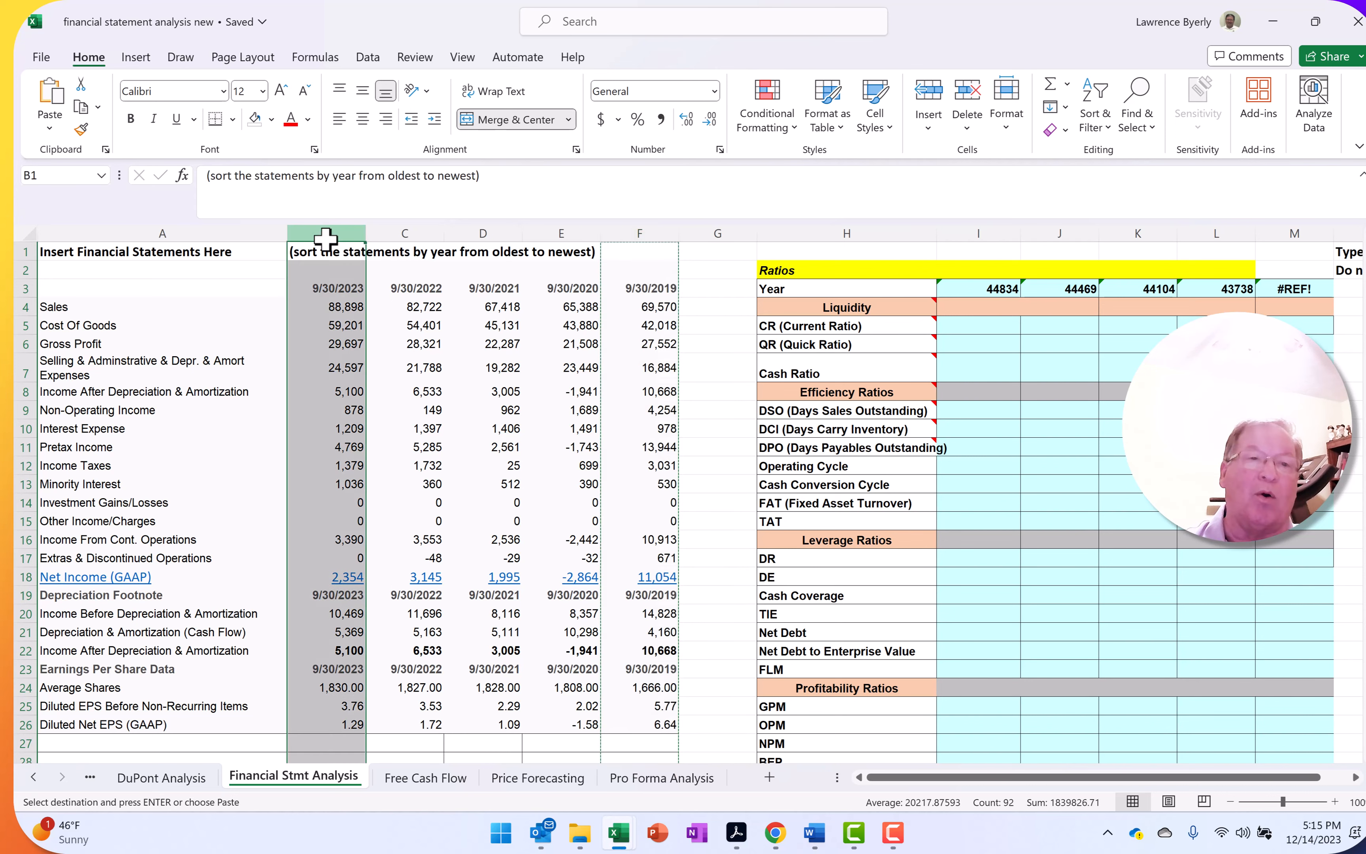
right_click(325, 231)
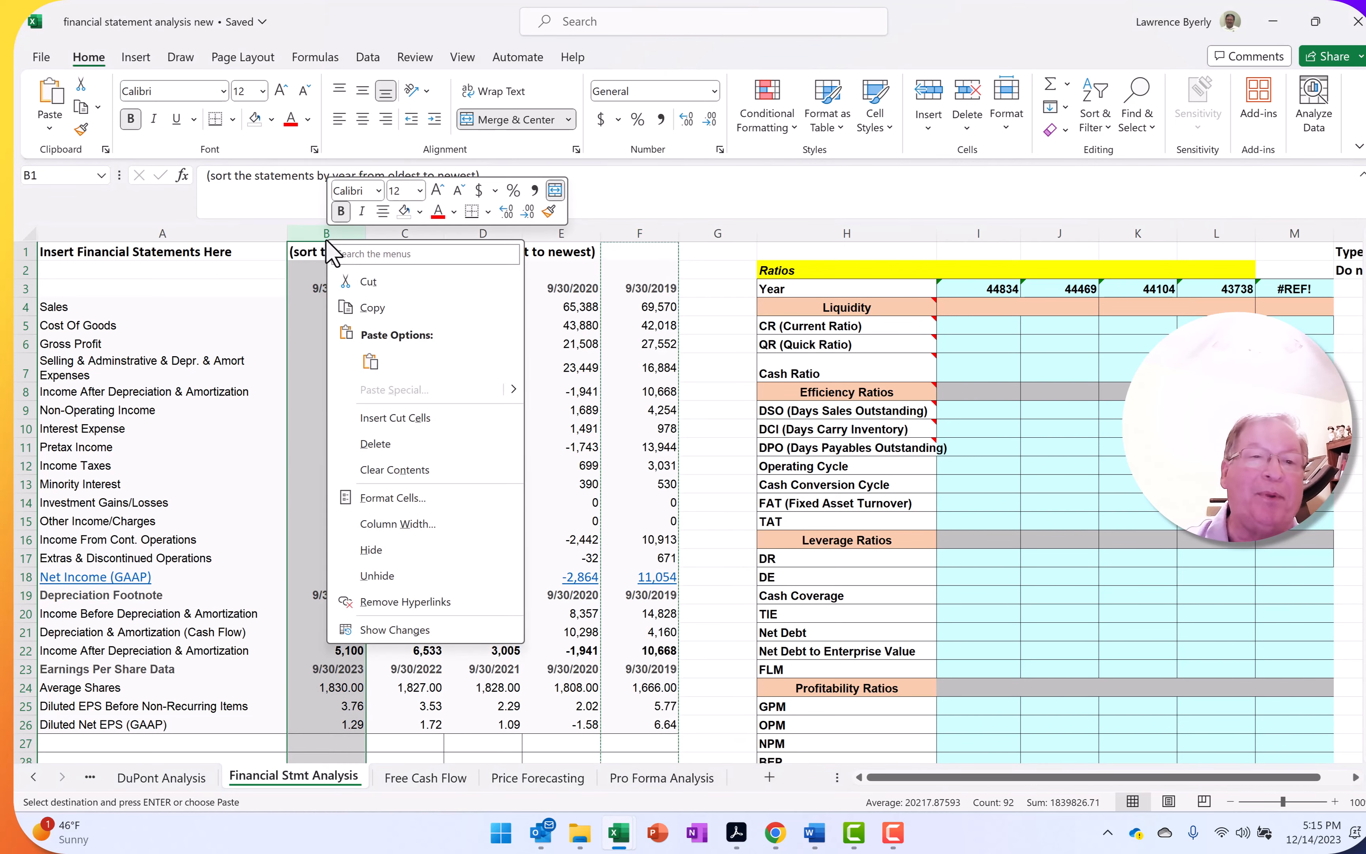
left_click(410, 418)
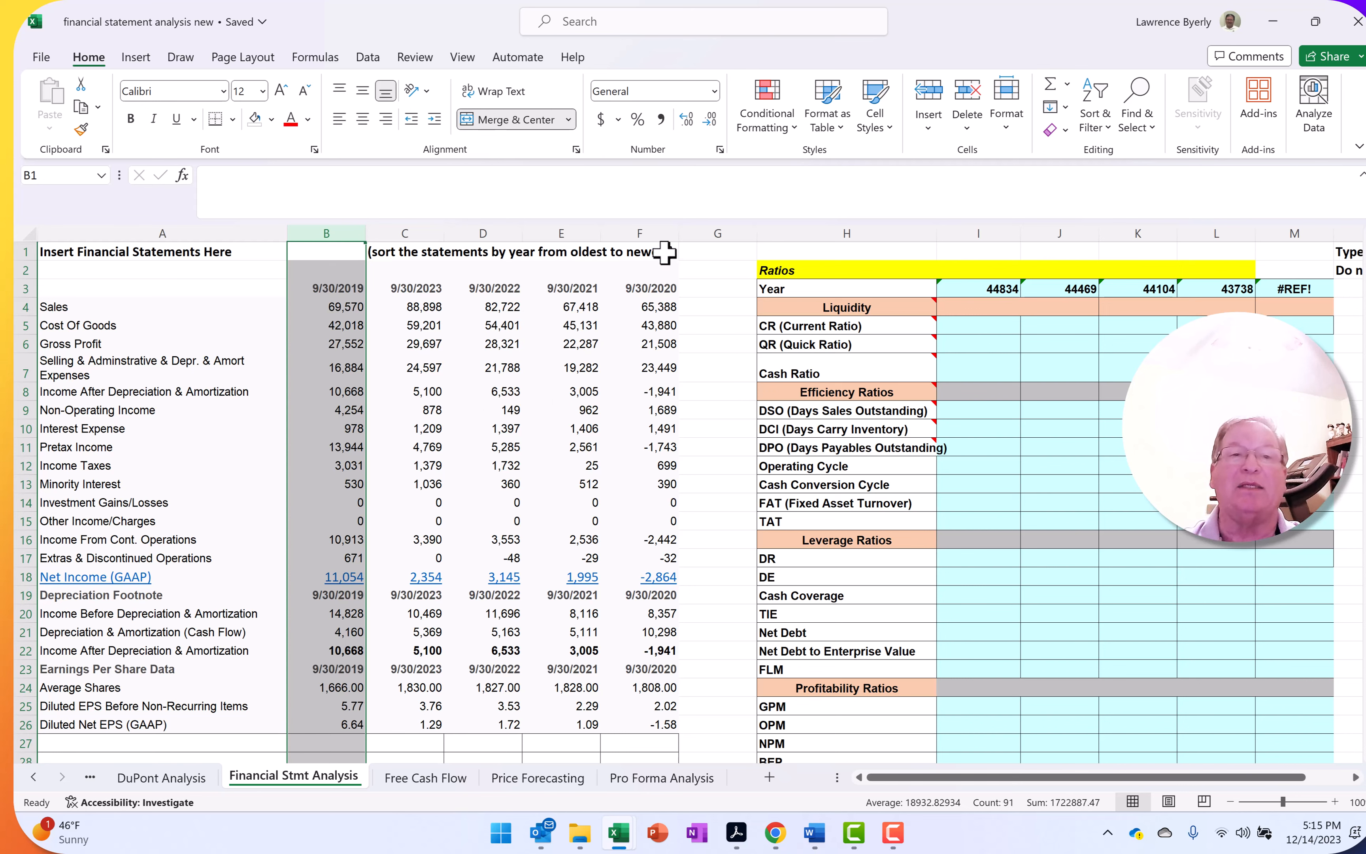
Move the entire 9/30/2020 column F in front of column C so it follows 9/30/2019.
left_click(653, 233)
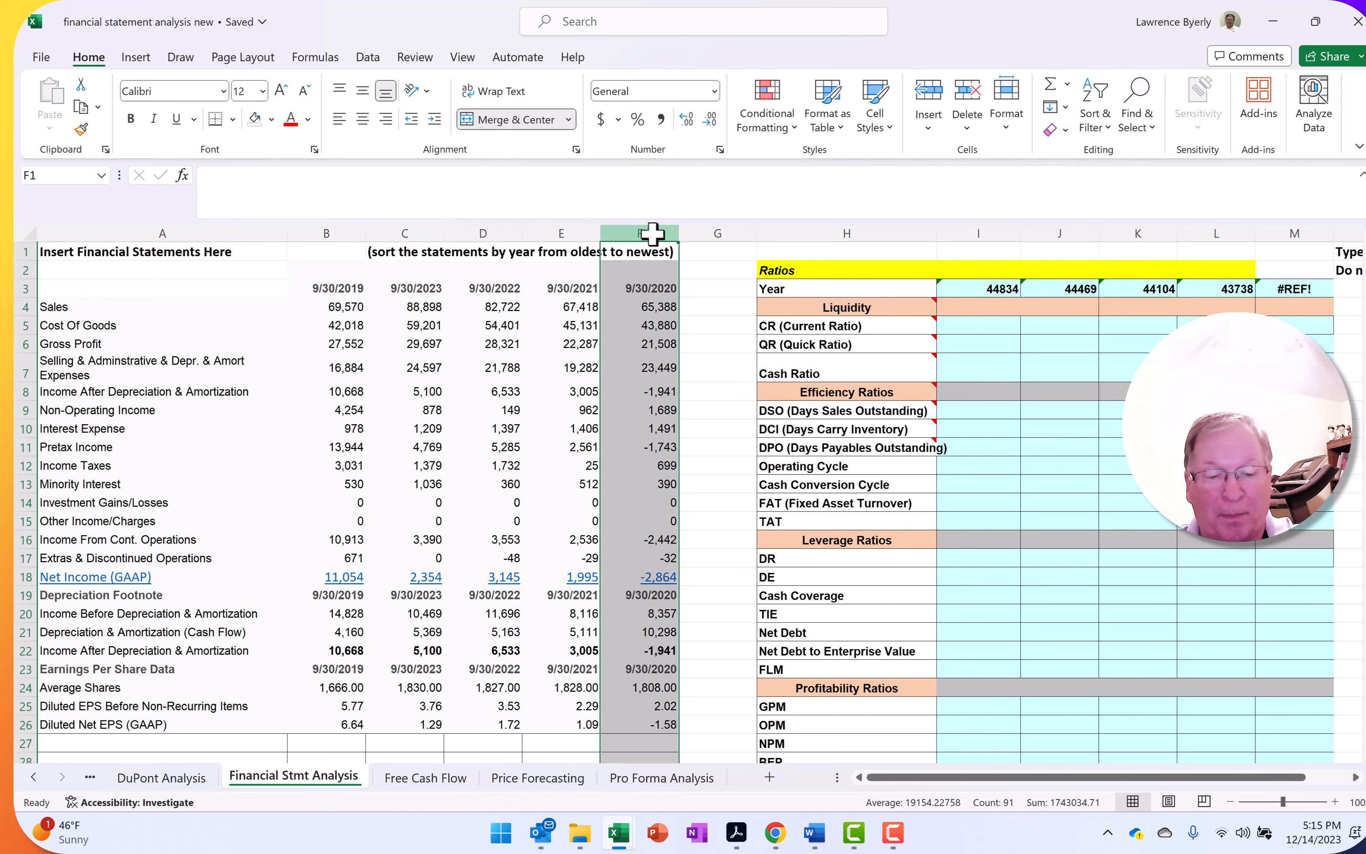
key("ctrl+x")
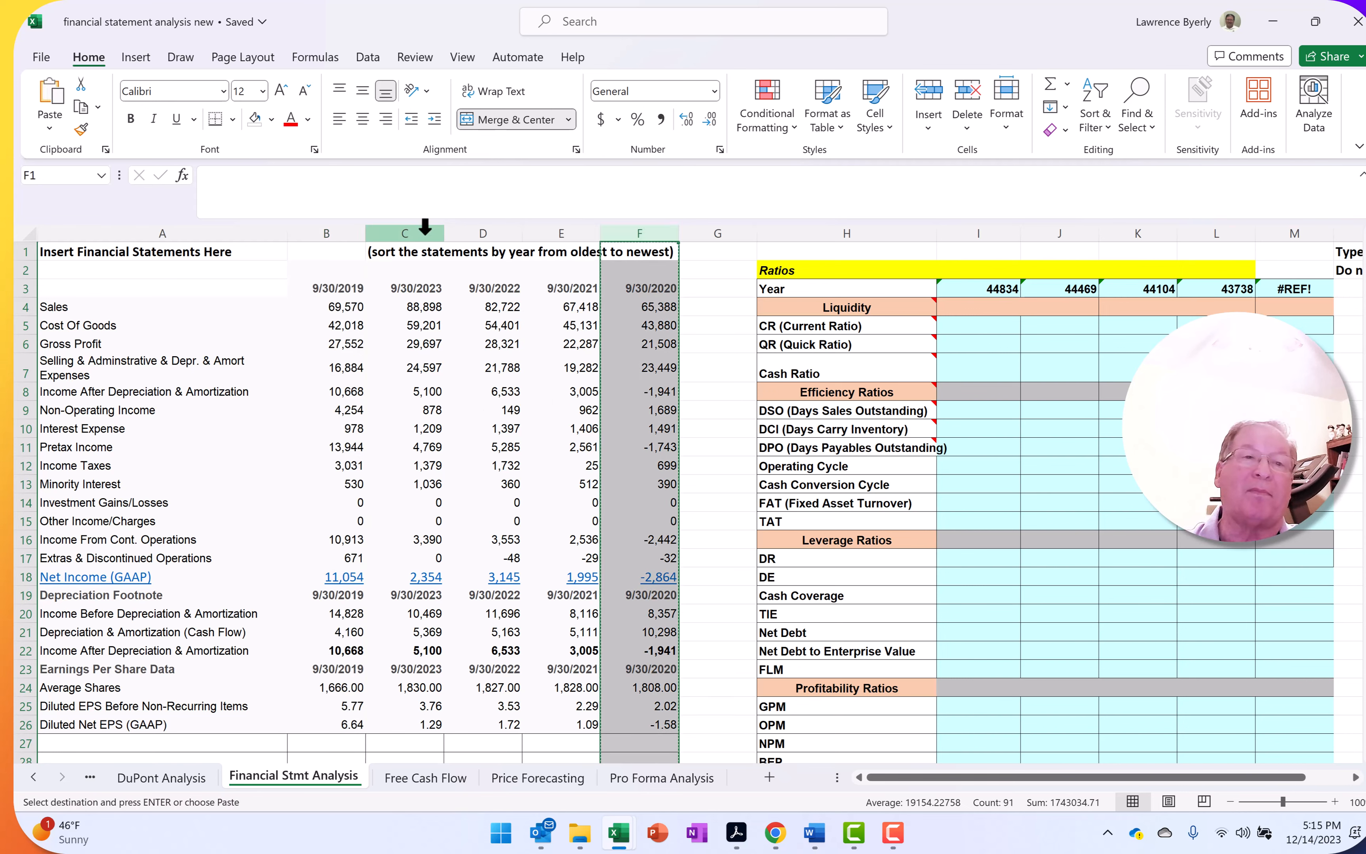
left_click(426, 230)
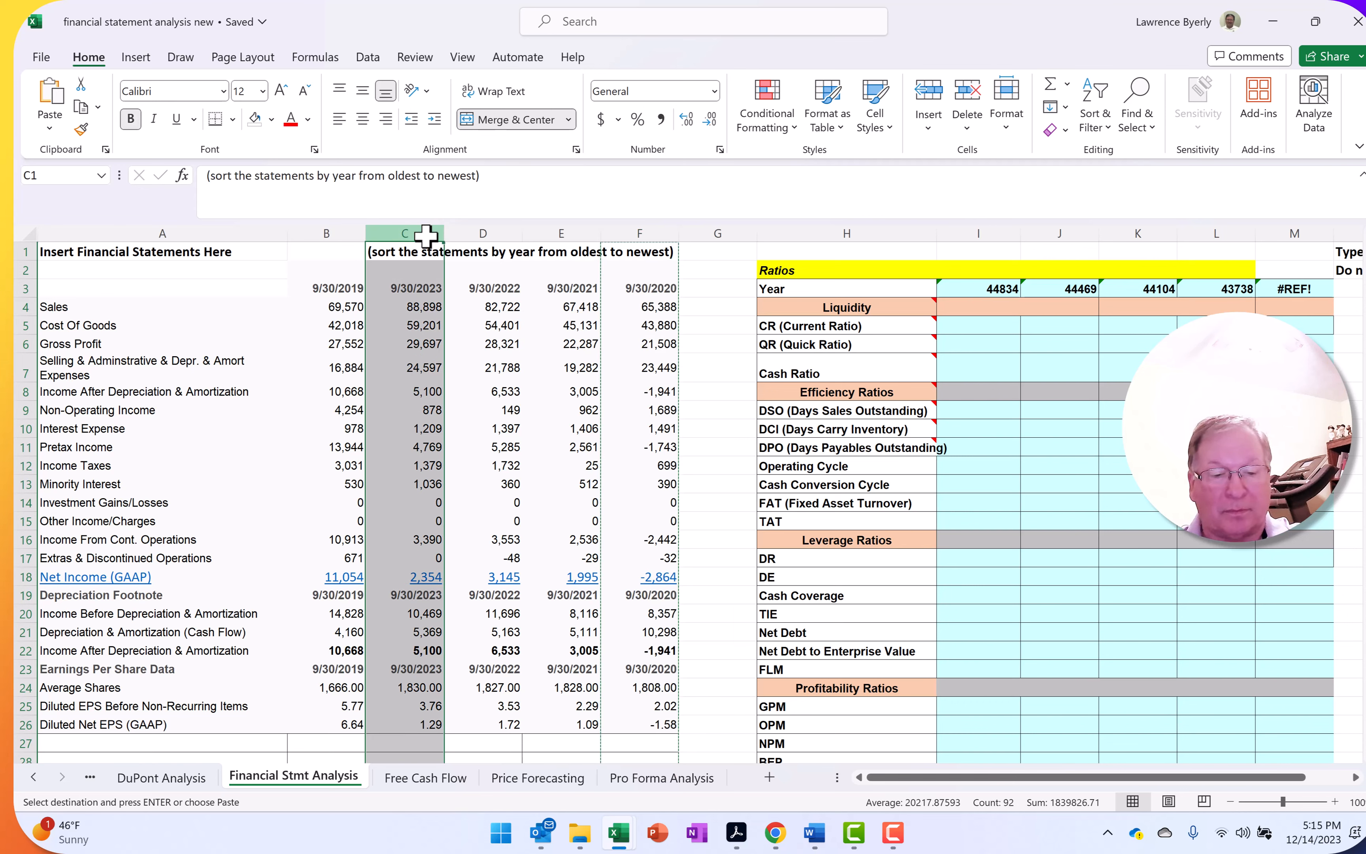
right_click(426, 236)
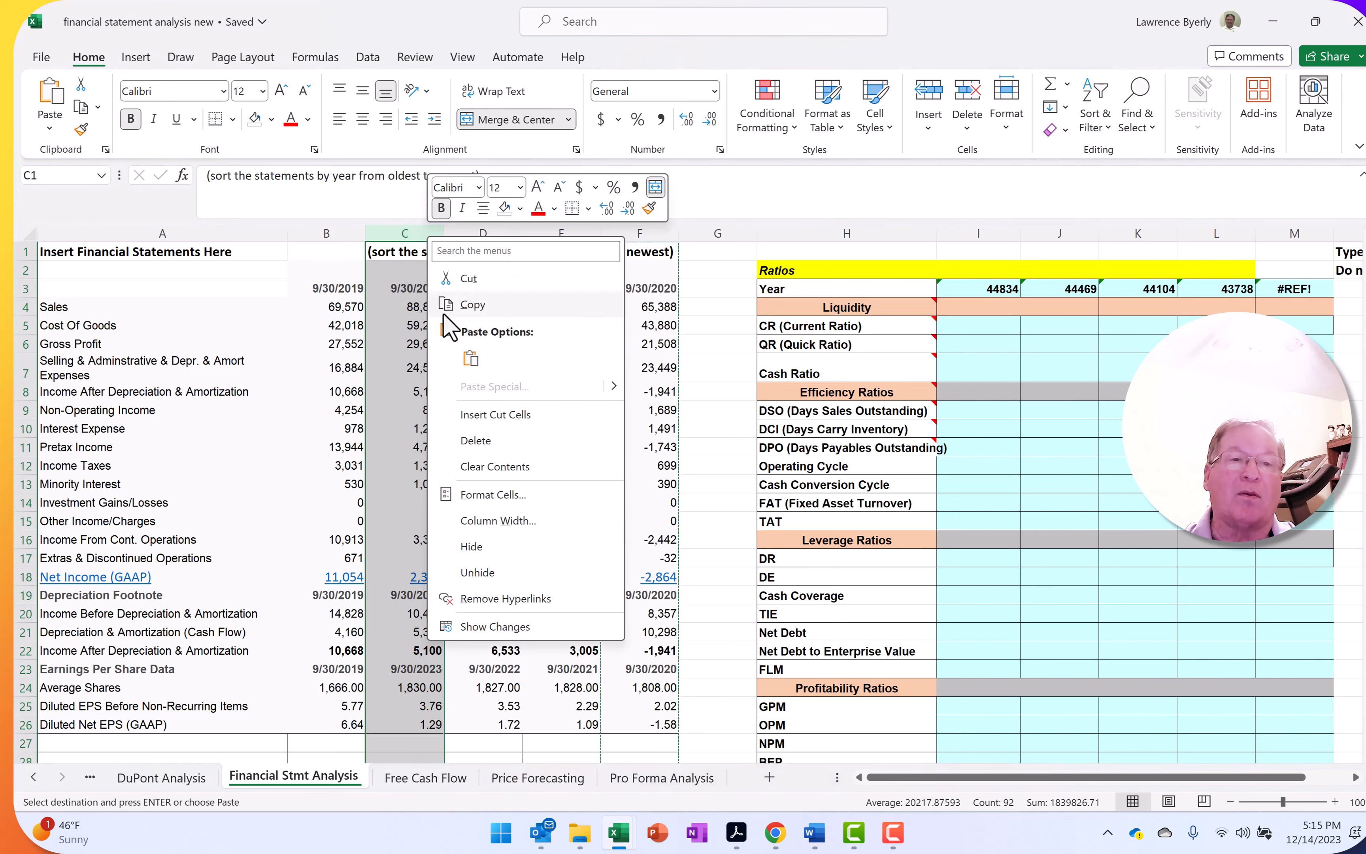
left_click(491, 407)
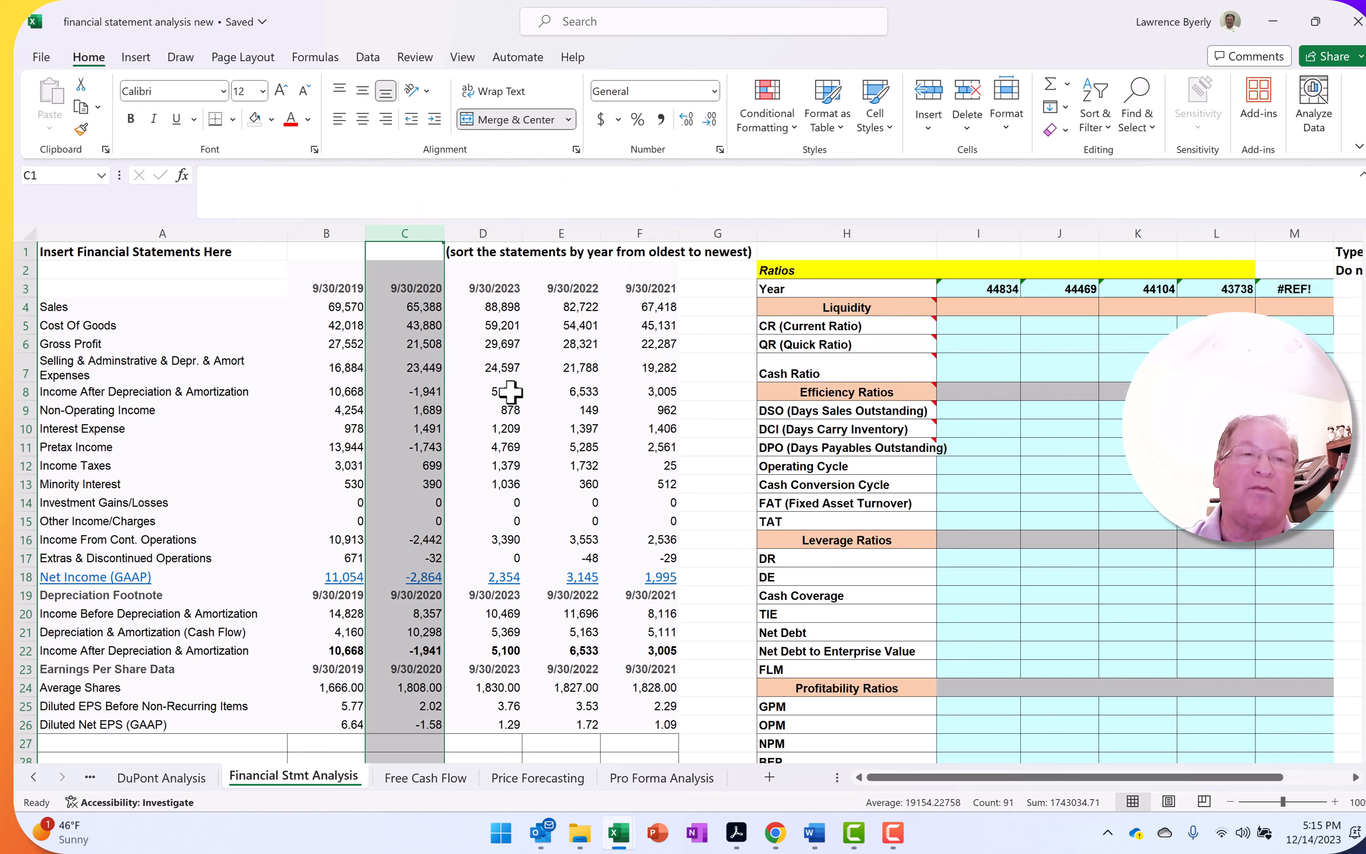
Move the entire 9/30/2021 column F in front of column D so it follows 9/30/2020.
left_click(657, 231)
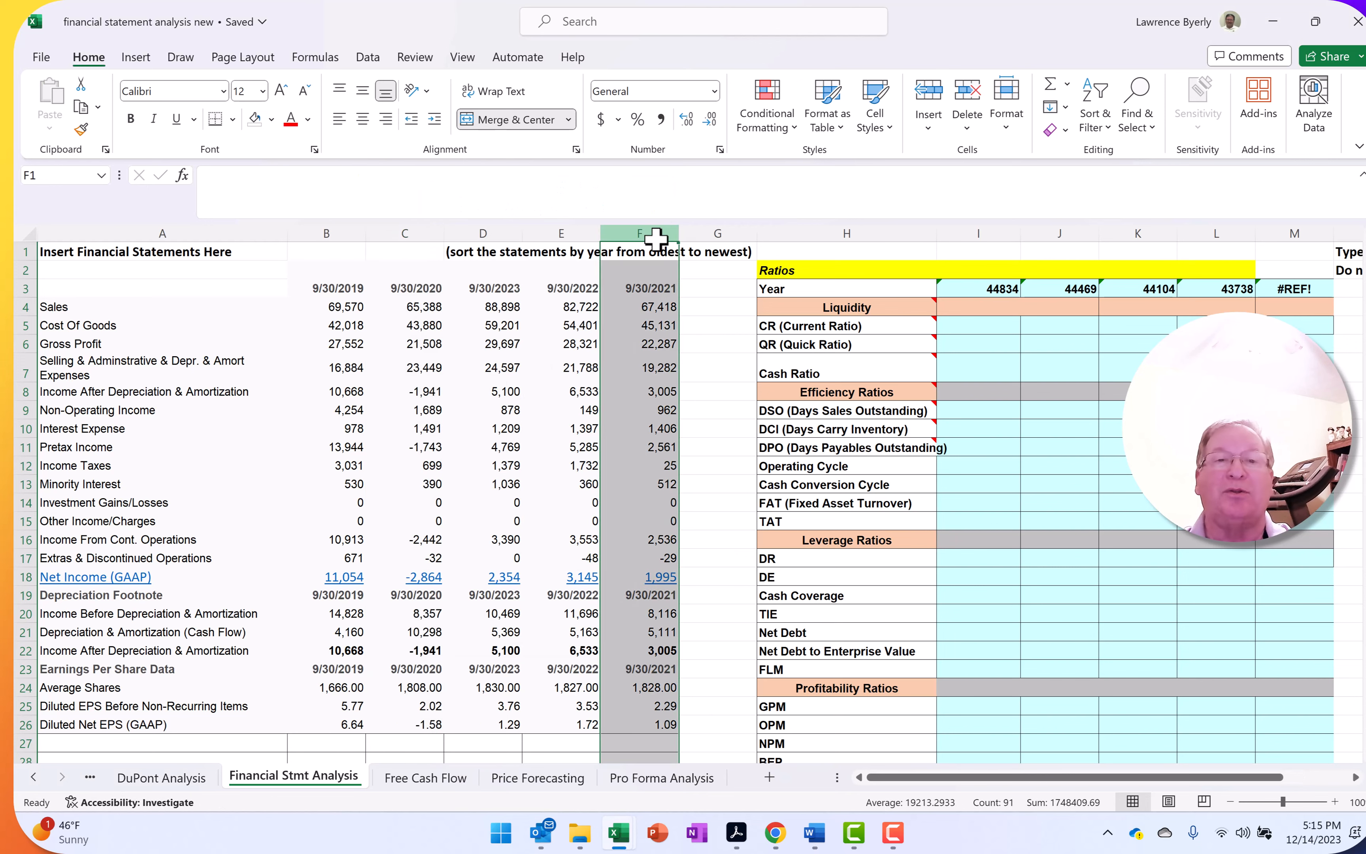
key("ctrl+x")
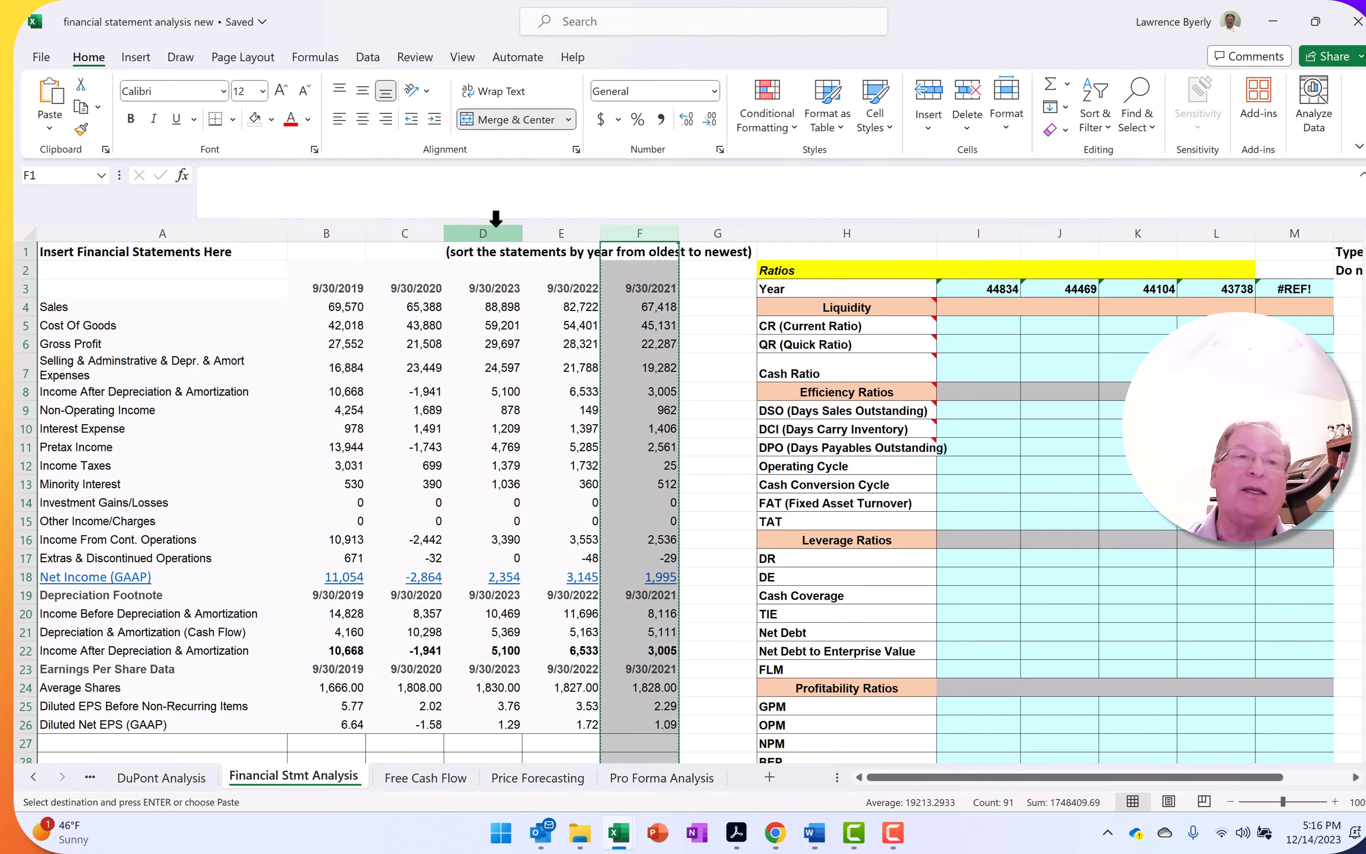
left_click(499, 232)
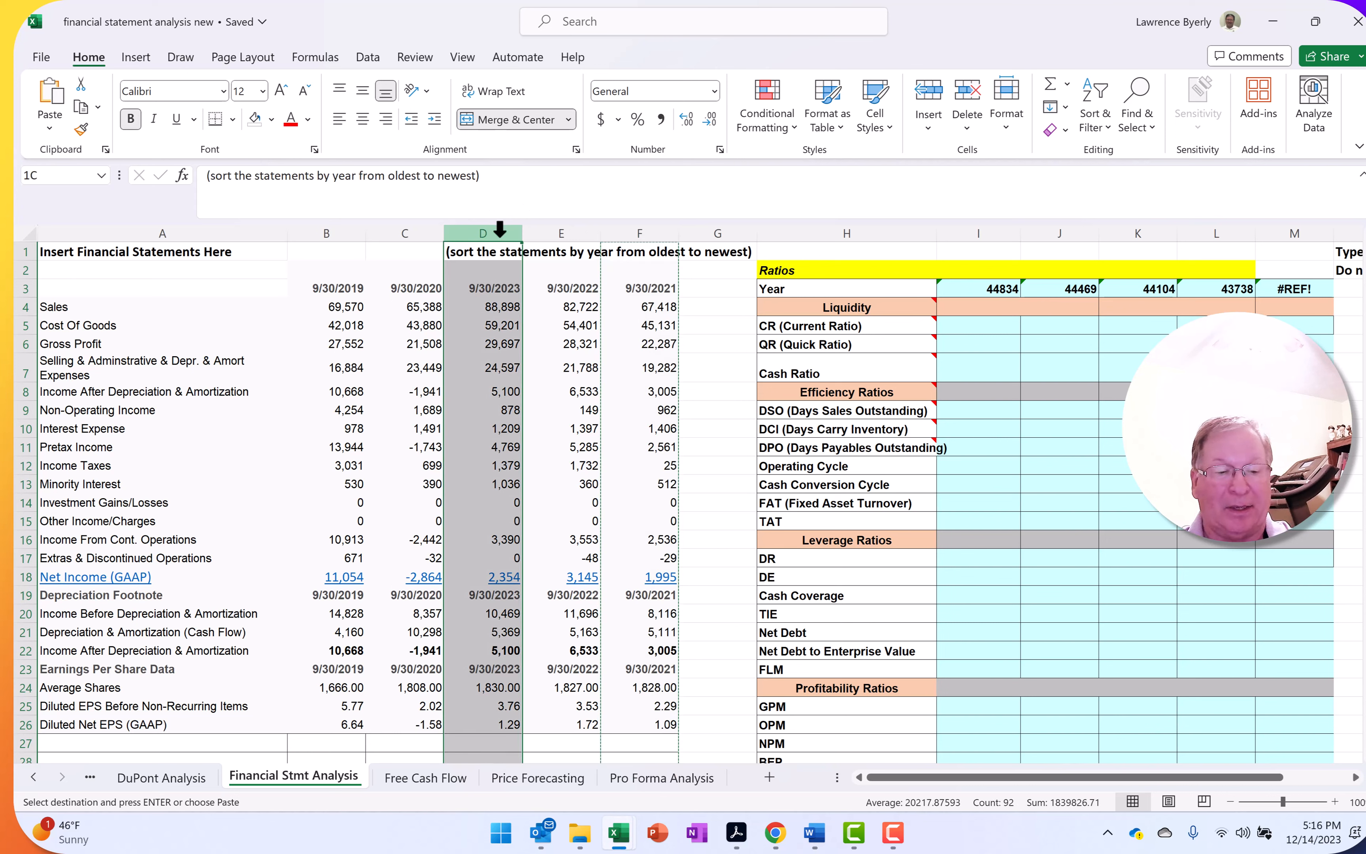
right_click(500, 237)
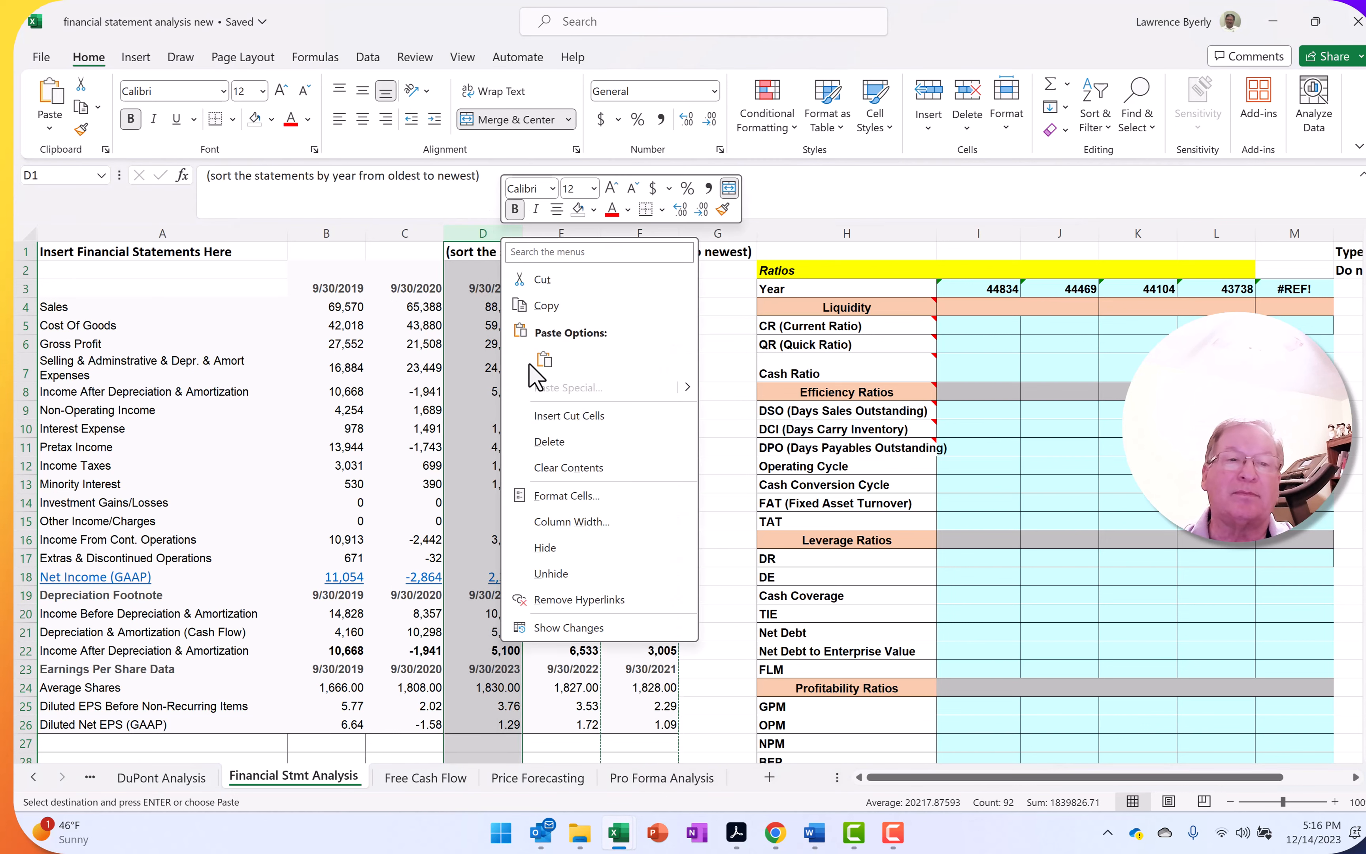
left_click(569, 418)
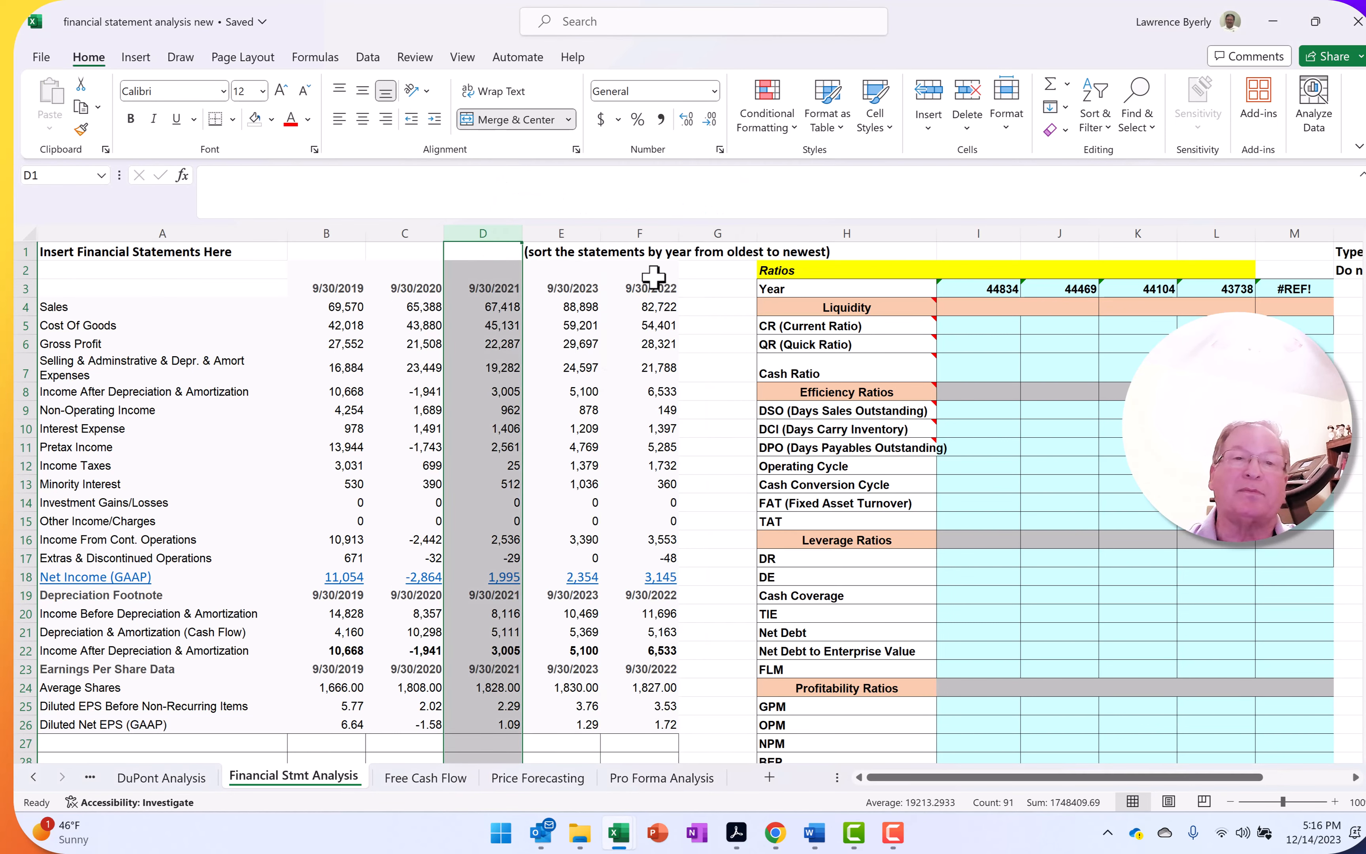
Move the entire 9/30/2022 column F in front of column E, completing the oldest-to-newest order.
left_click(654, 233)
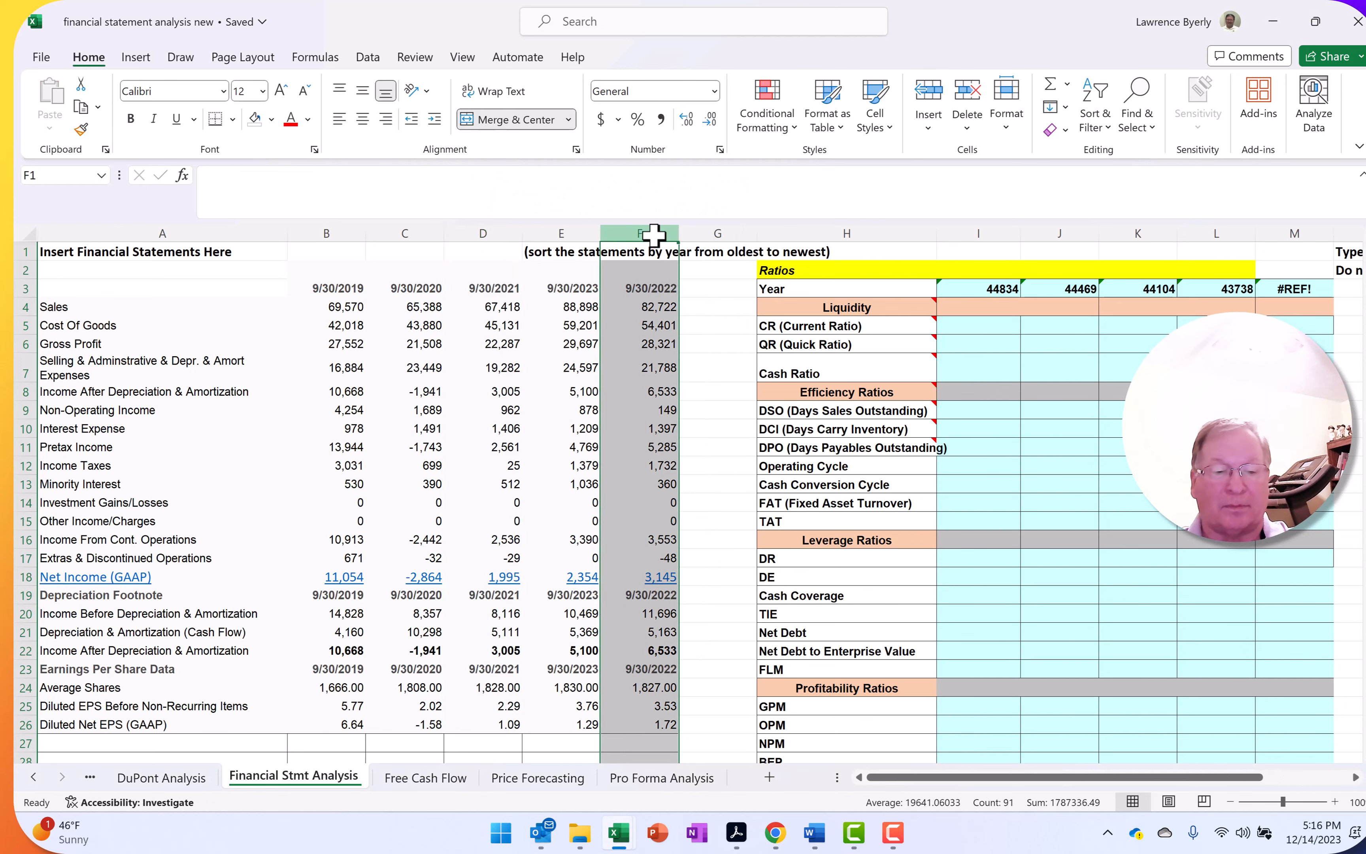
key("ctrl+x")
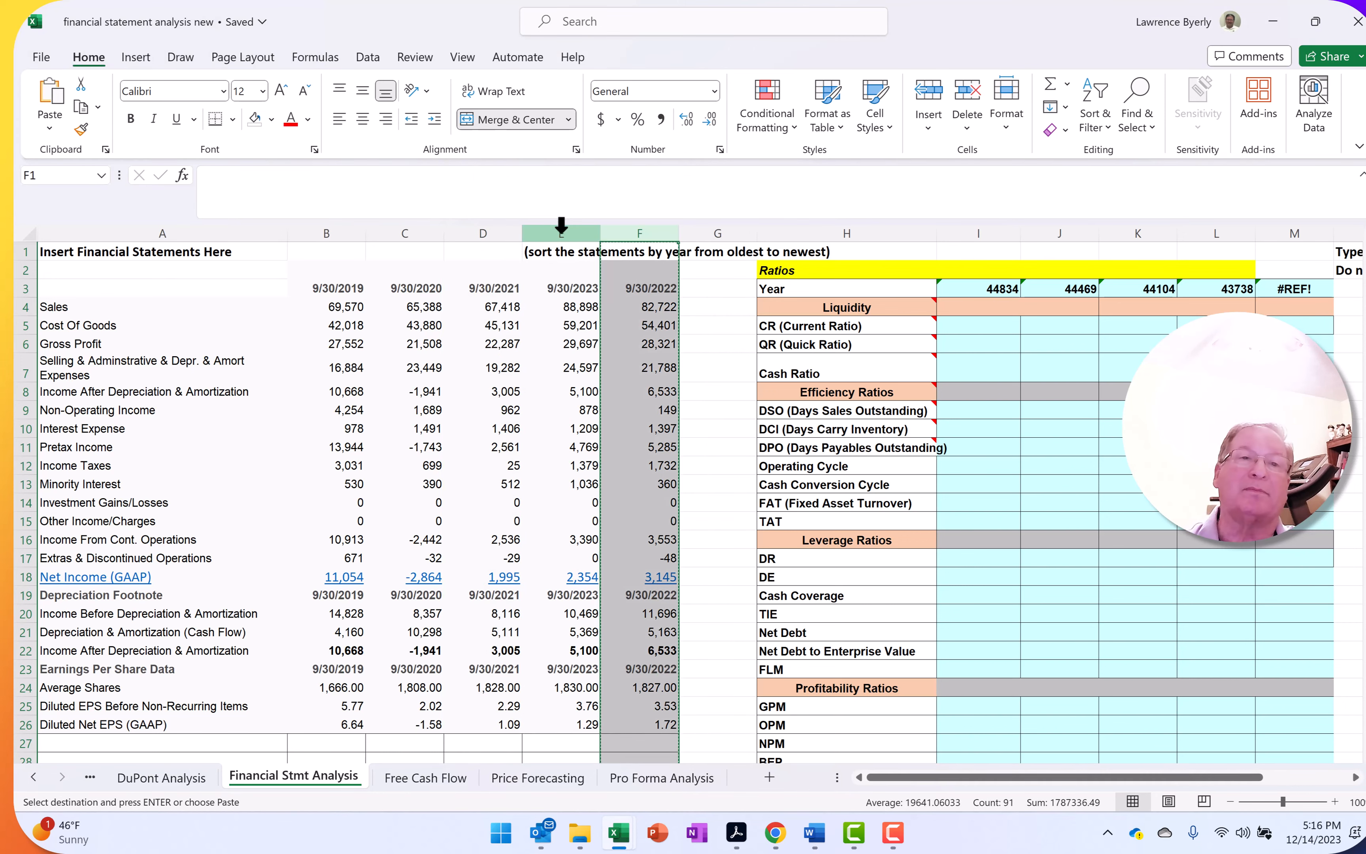
left_click(569, 233)
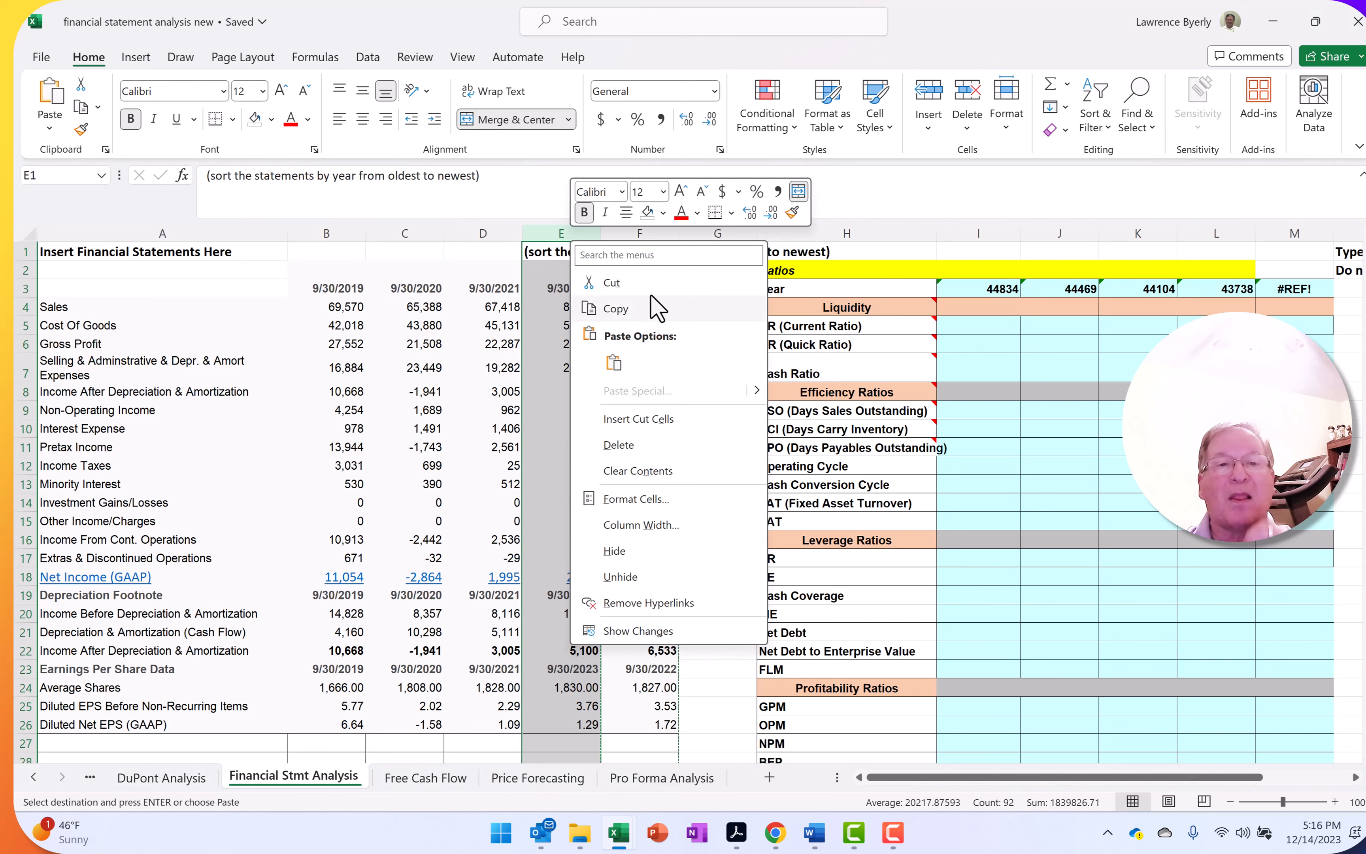
left_click(643, 419)
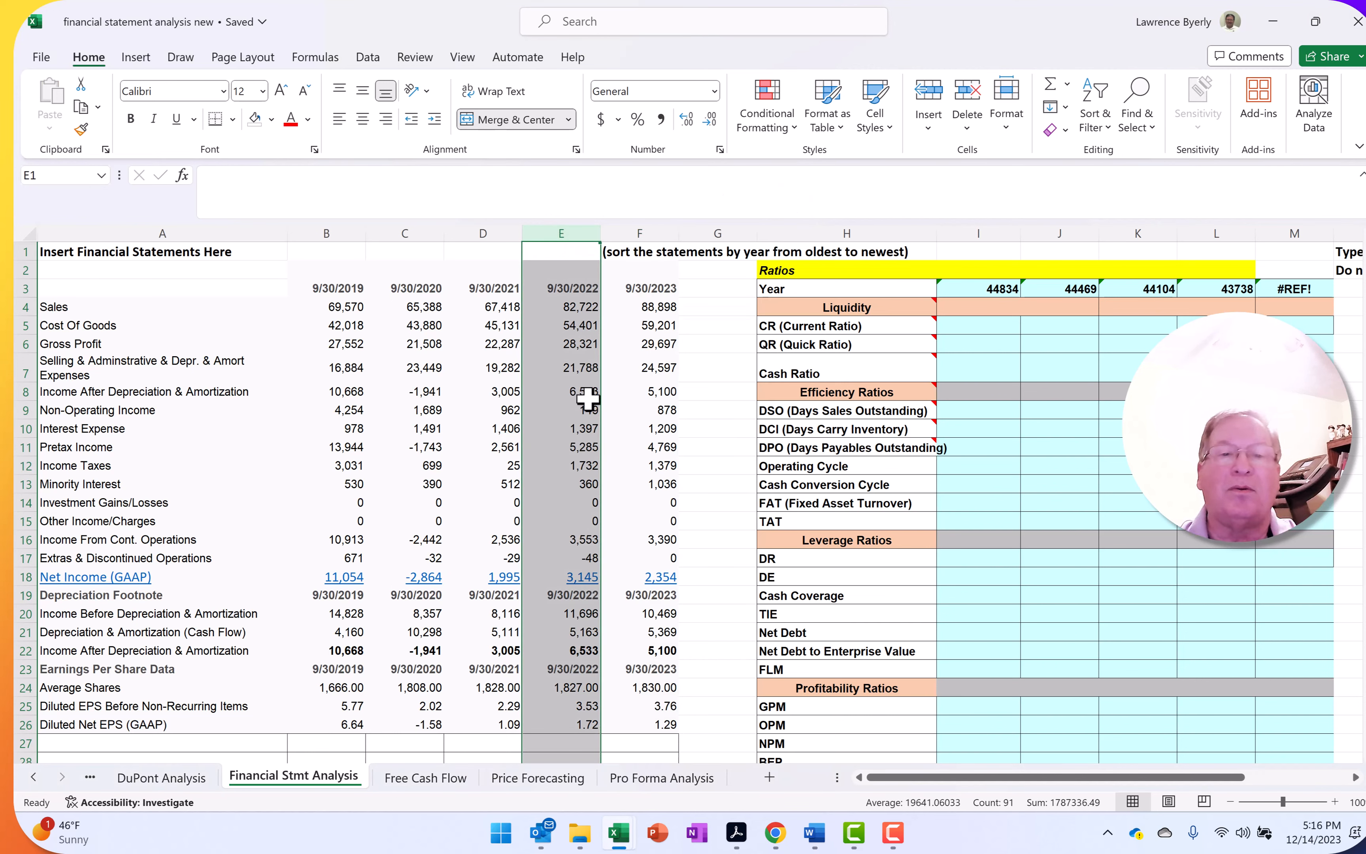
left_click(628, 468)
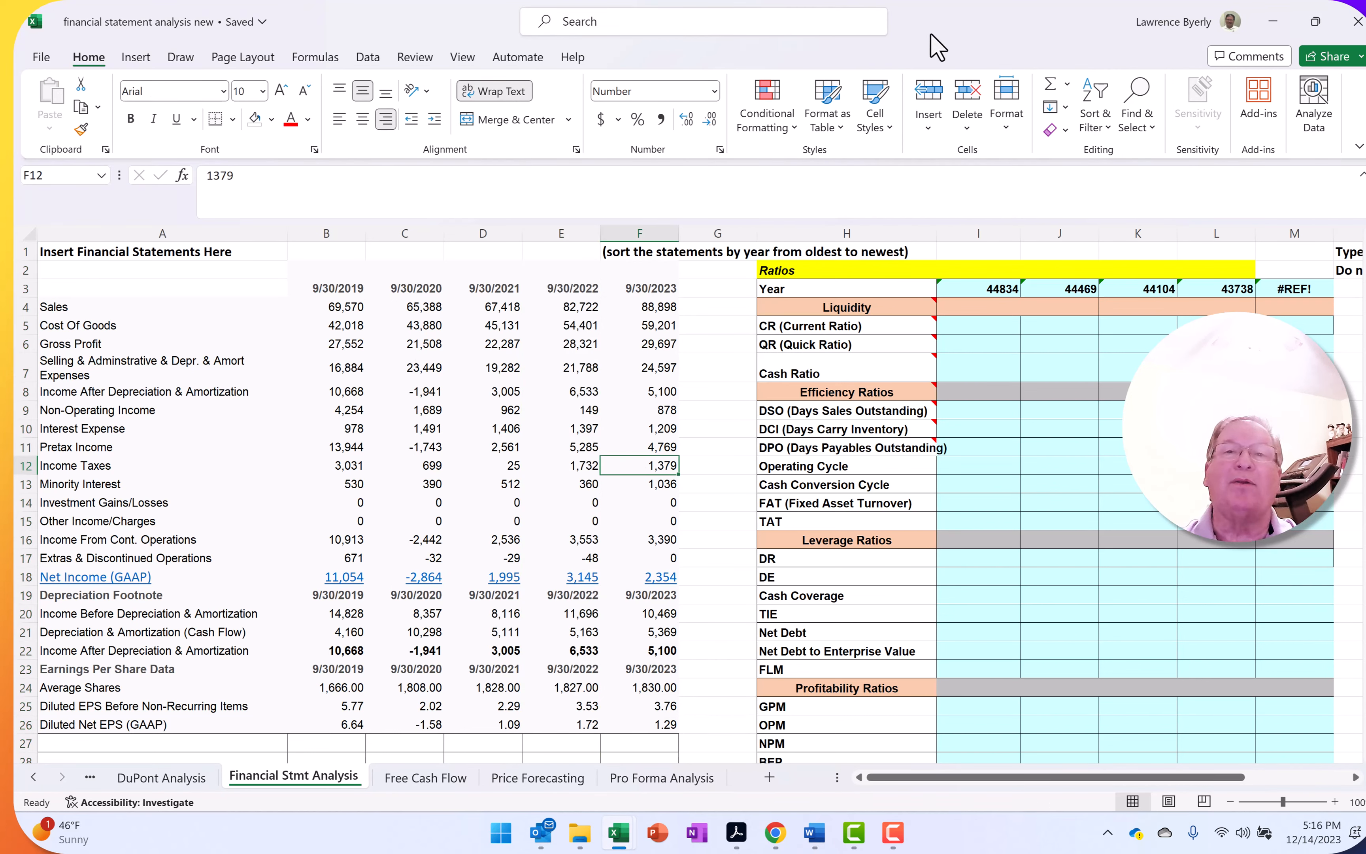
Save a copy of the workbook in the same OneDrive folder as "Disney fianncial analysis LB" and dismiss the AutoSave notice.
left_click(523, 3)
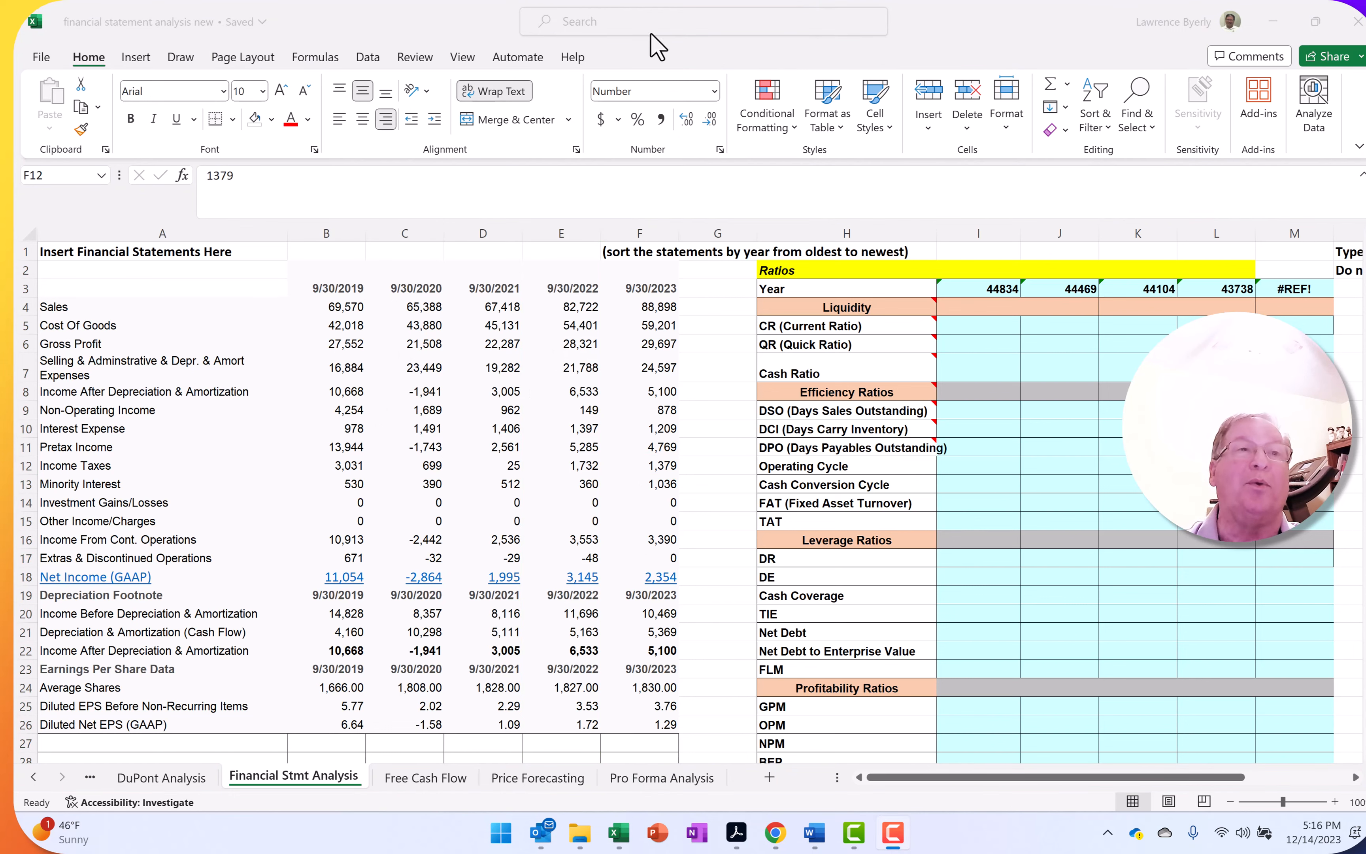
left_click(41, 58)
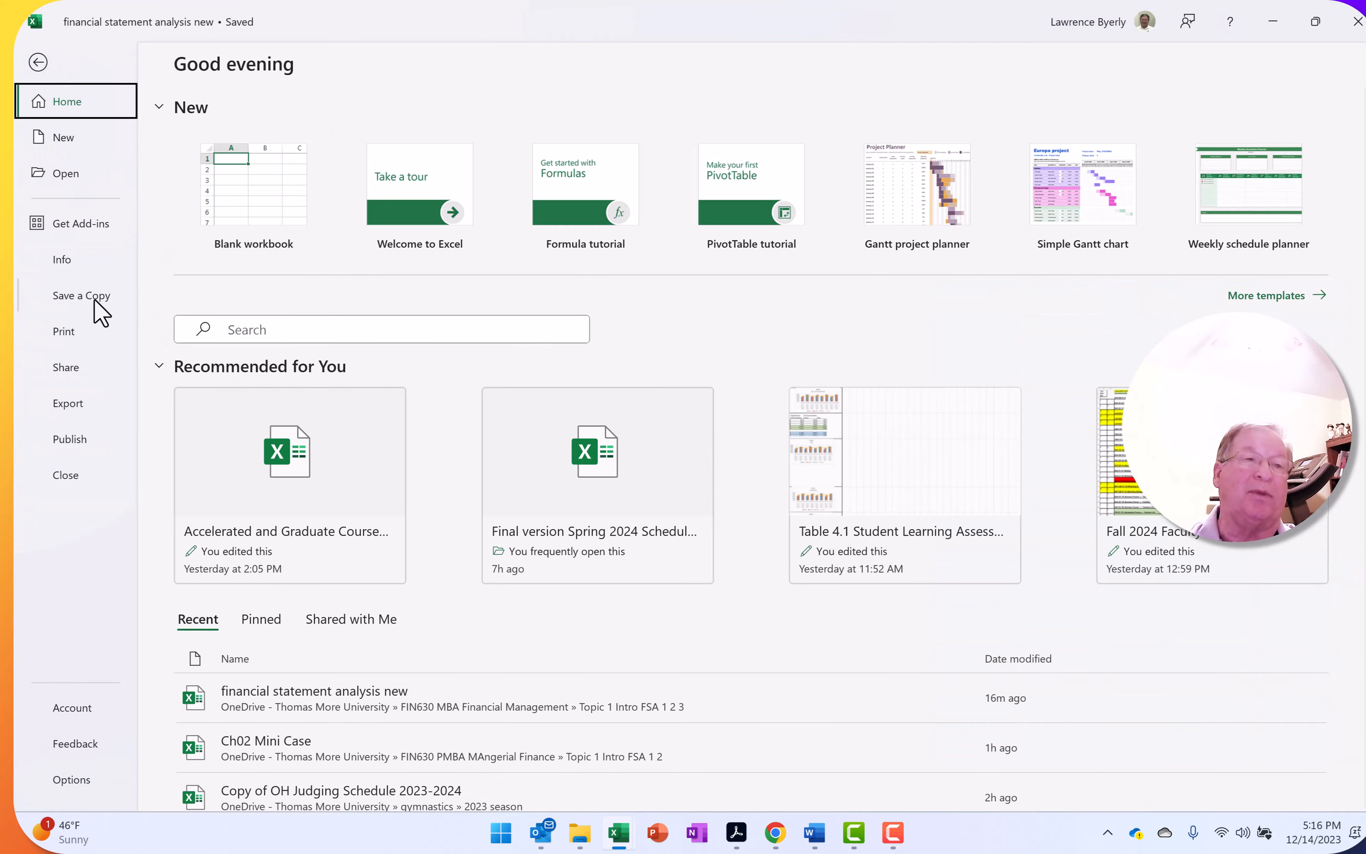
left_click(98, 301)
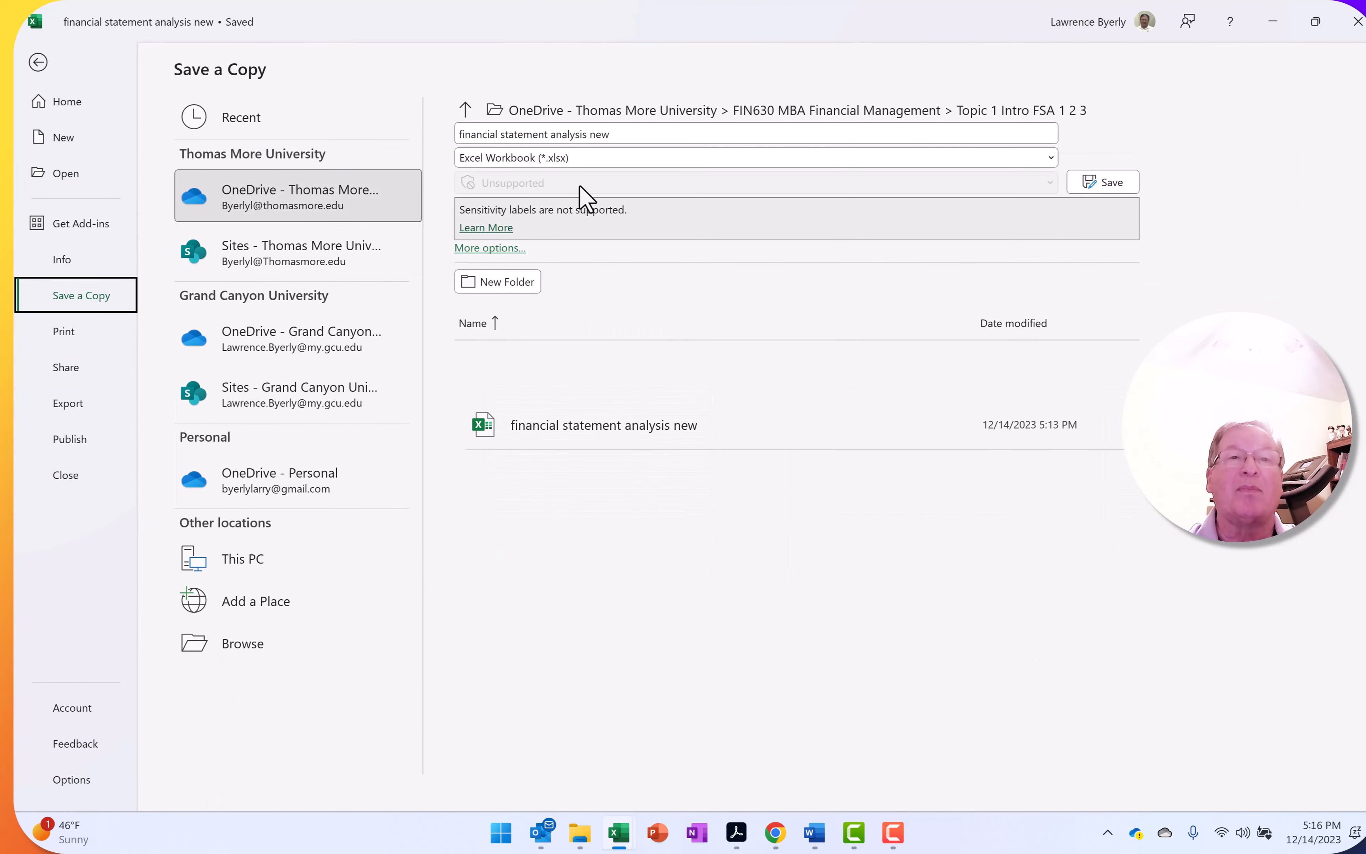
left_click(463, 133)
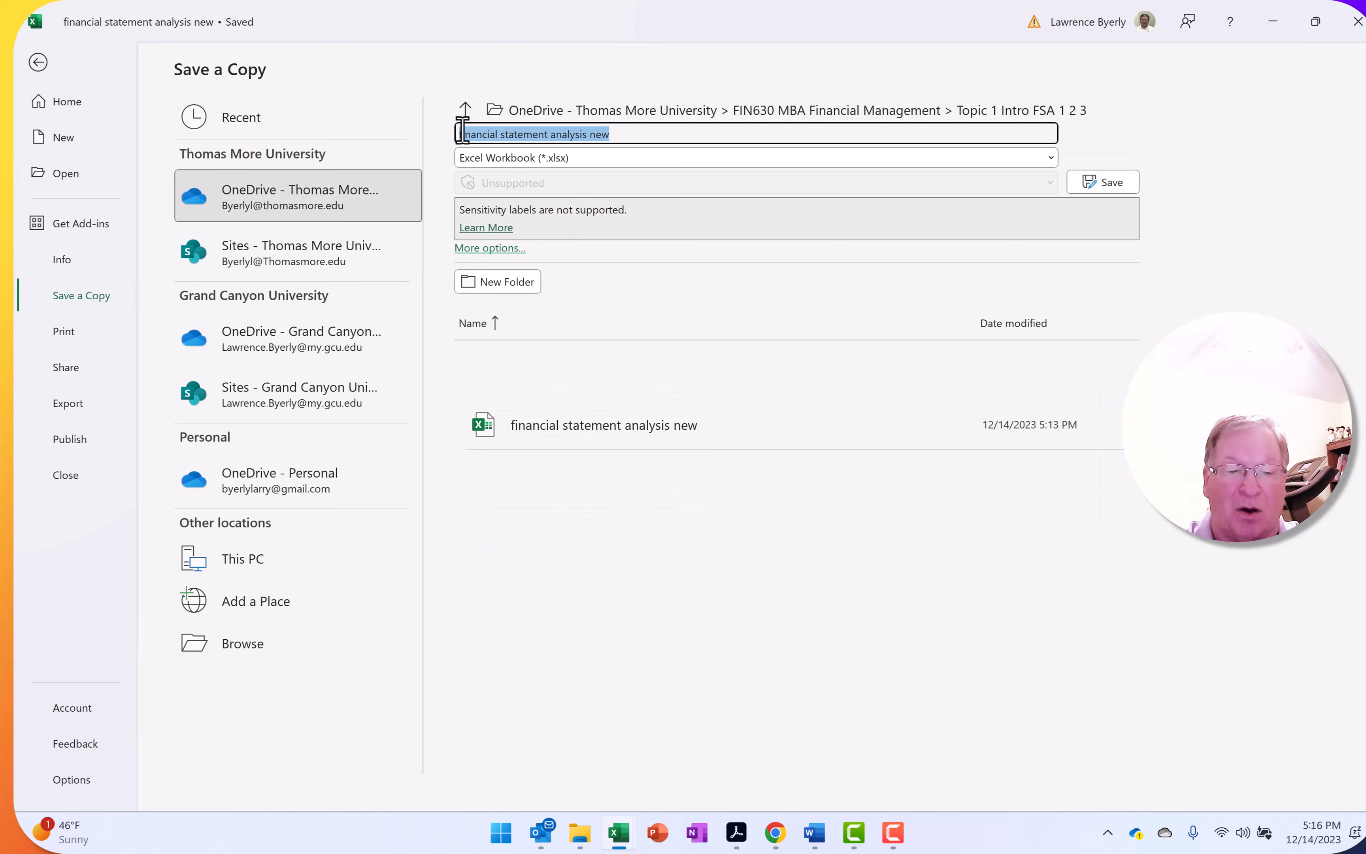
key("BackSpace")
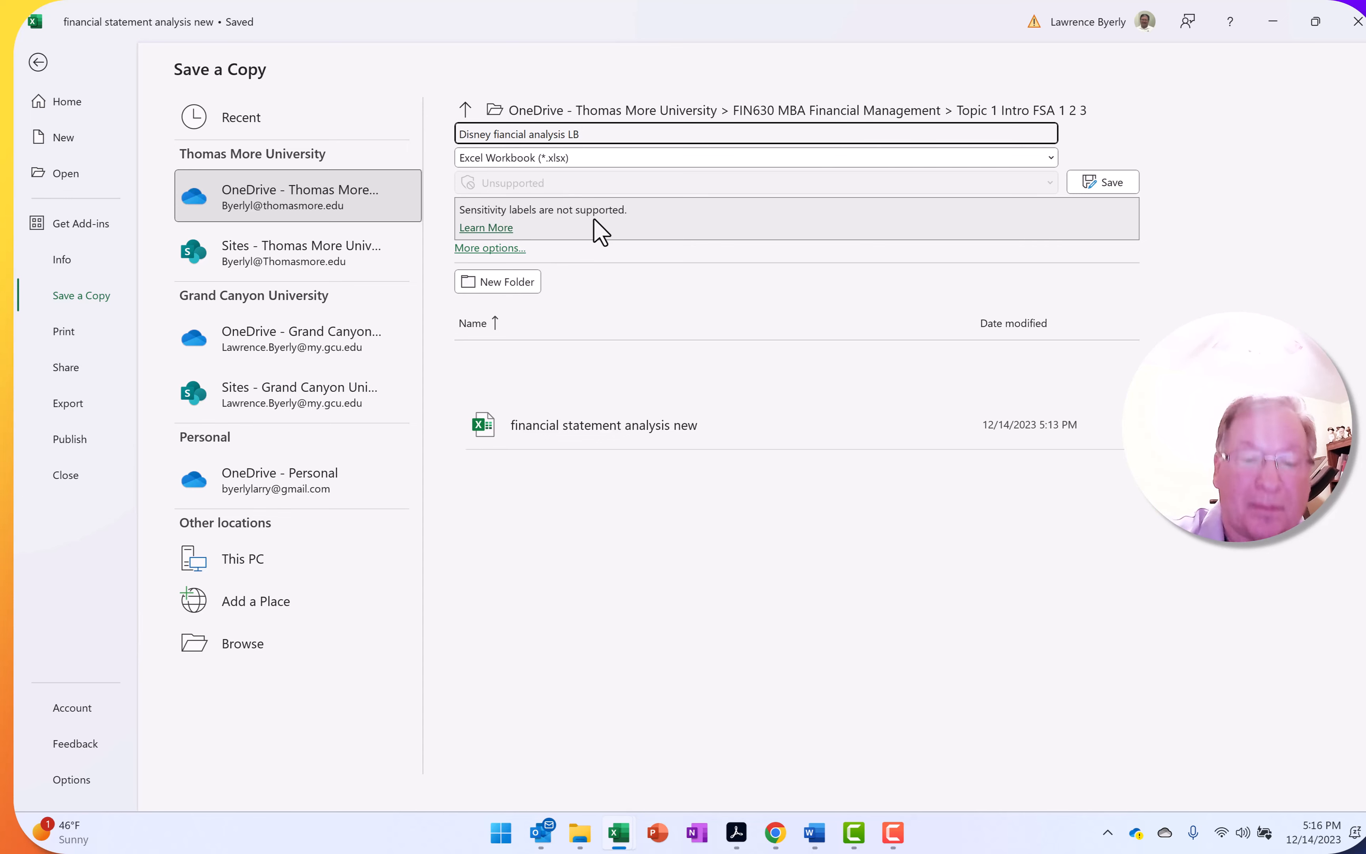
type("n")
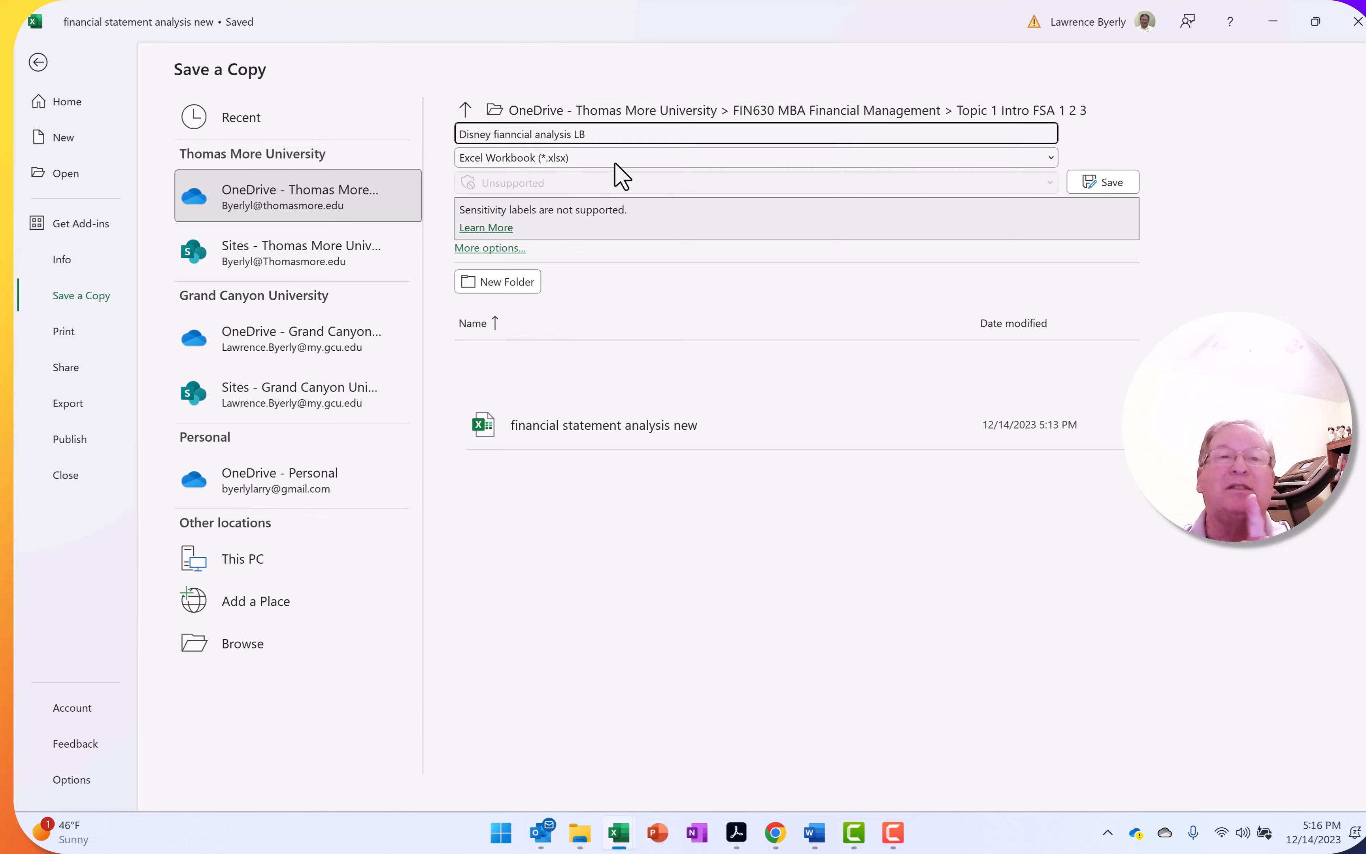
key("BackSpace")
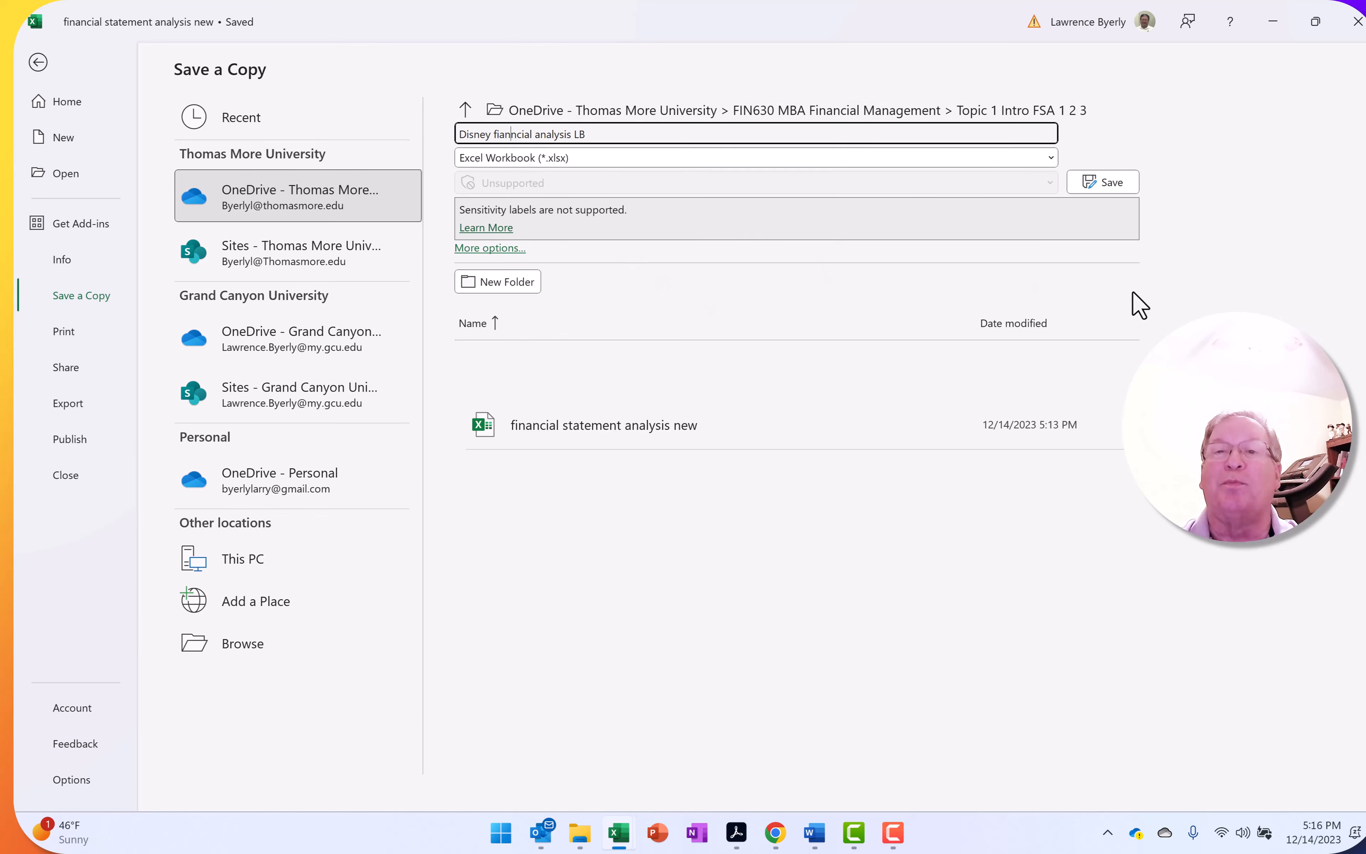
left_click(1106, 182)
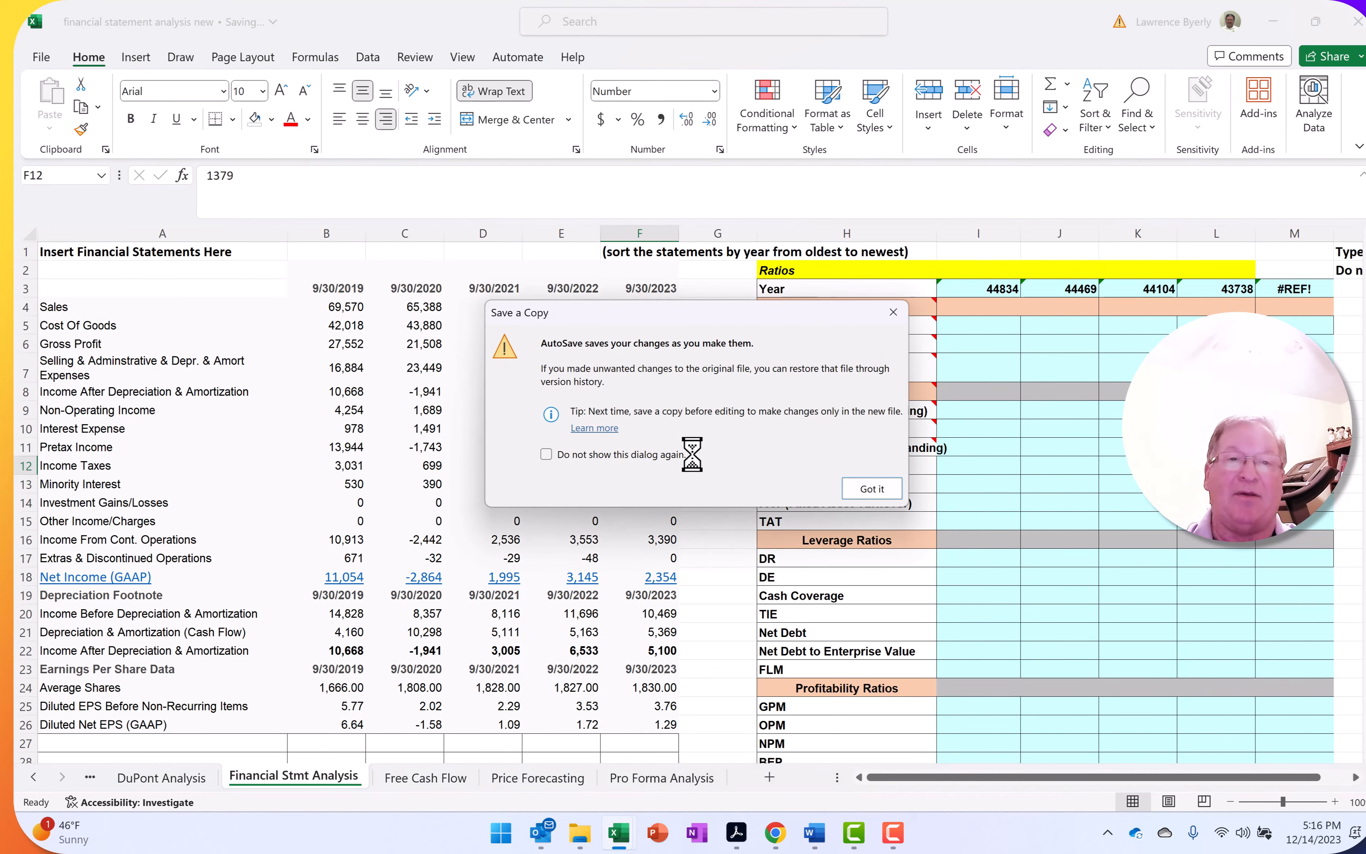
left_click(875, 488)
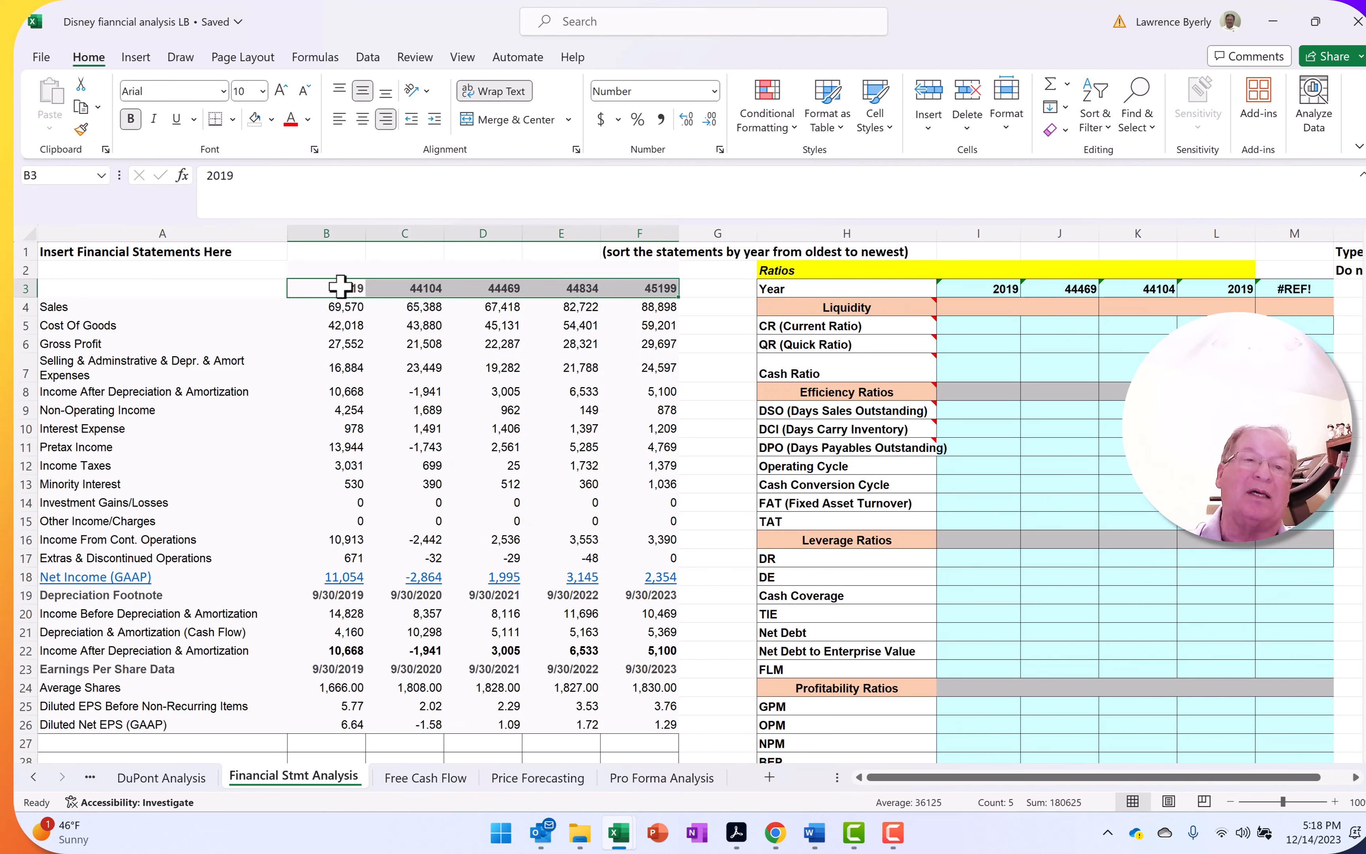
Enter the formula =B3+1 in C3 and fill it across to F3 to make the remaining year headings.
left_click(342, 288)
left_click(413, 290)
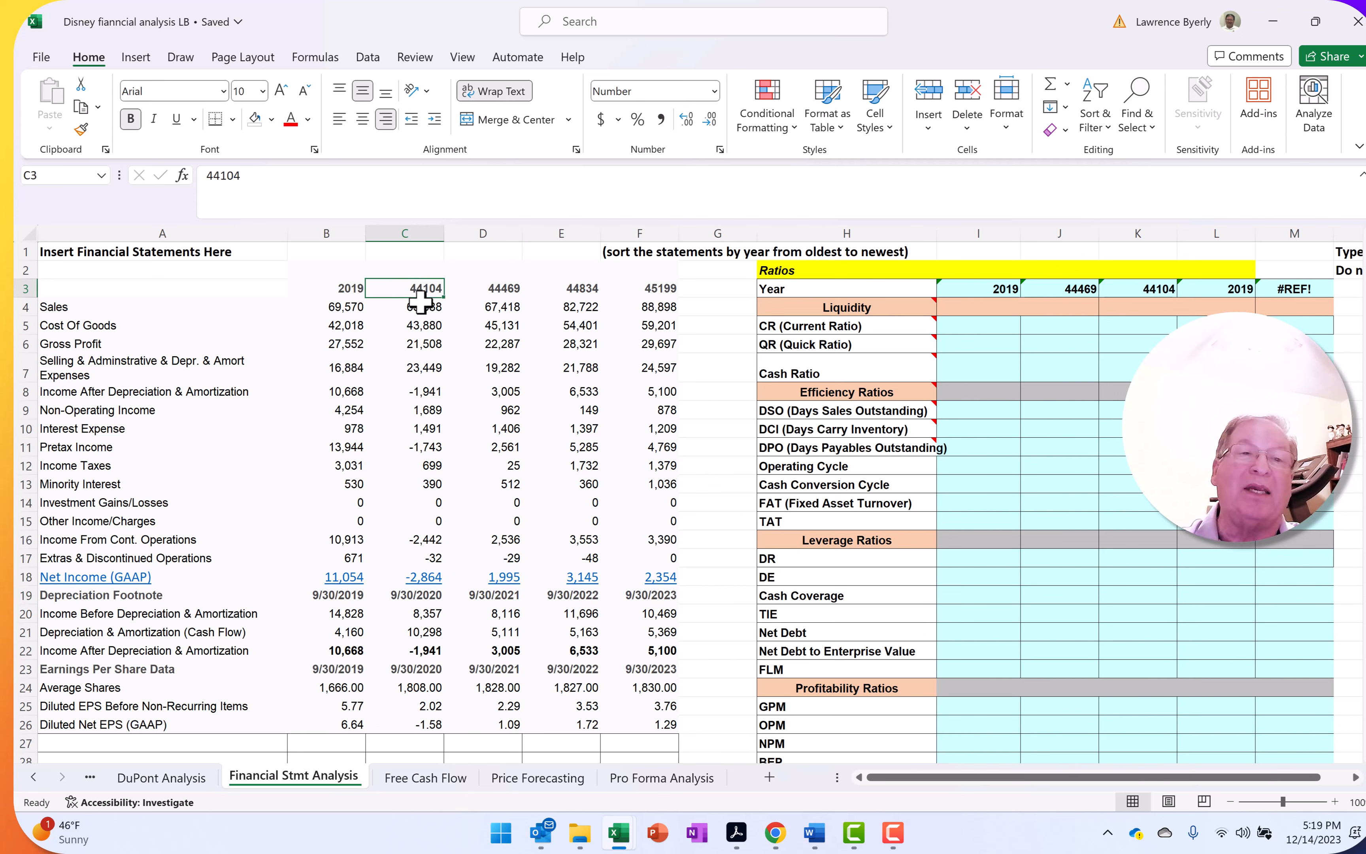
left_click(359, 291)
mouse_move(365, 297)
left_mouse_down()
mouse_move(421, 297)
mouse_move(349, 296)
left_mouse_up()
left_click(424, 291)
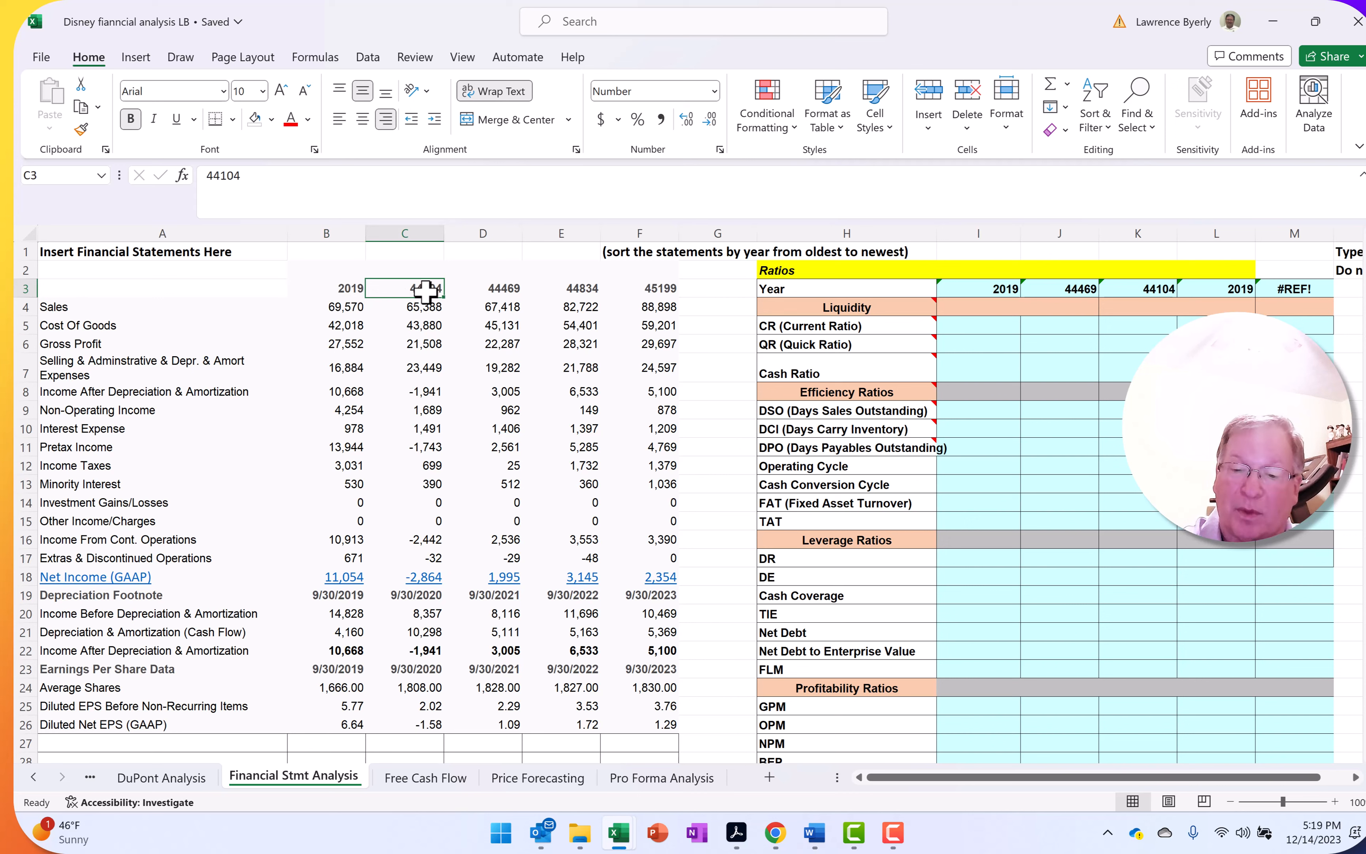
type("=")
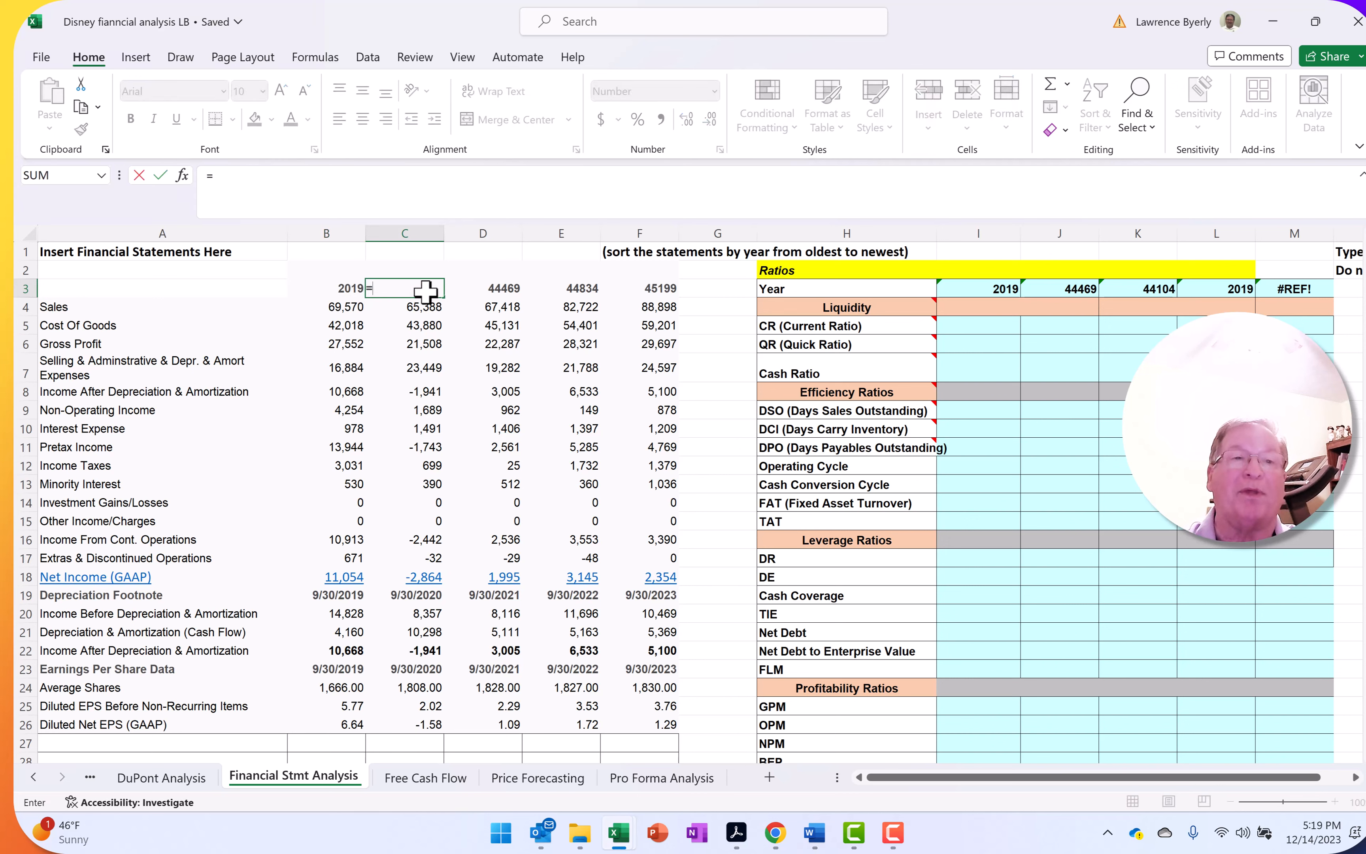
left_click(351, 289)
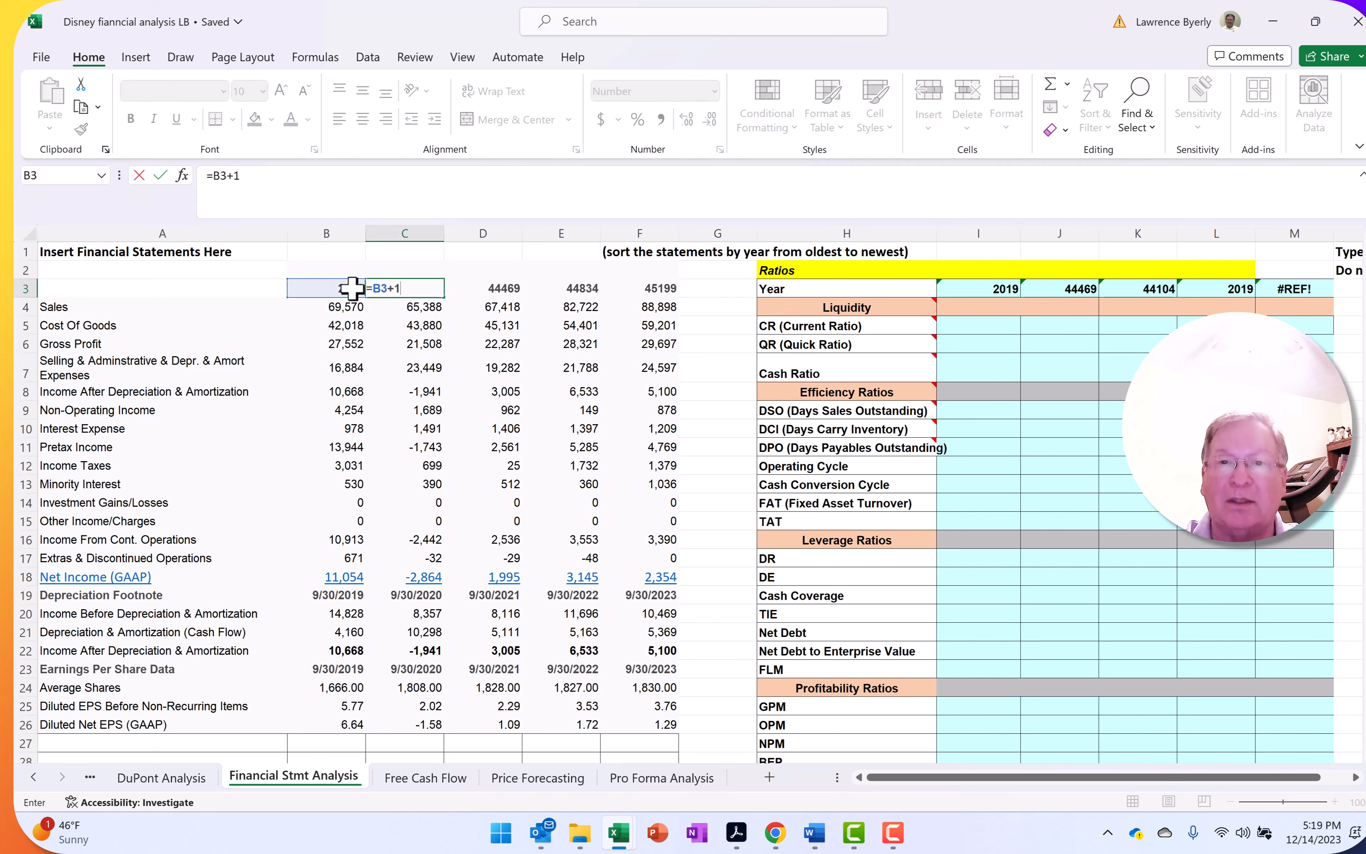
key("Return")
key("Up")
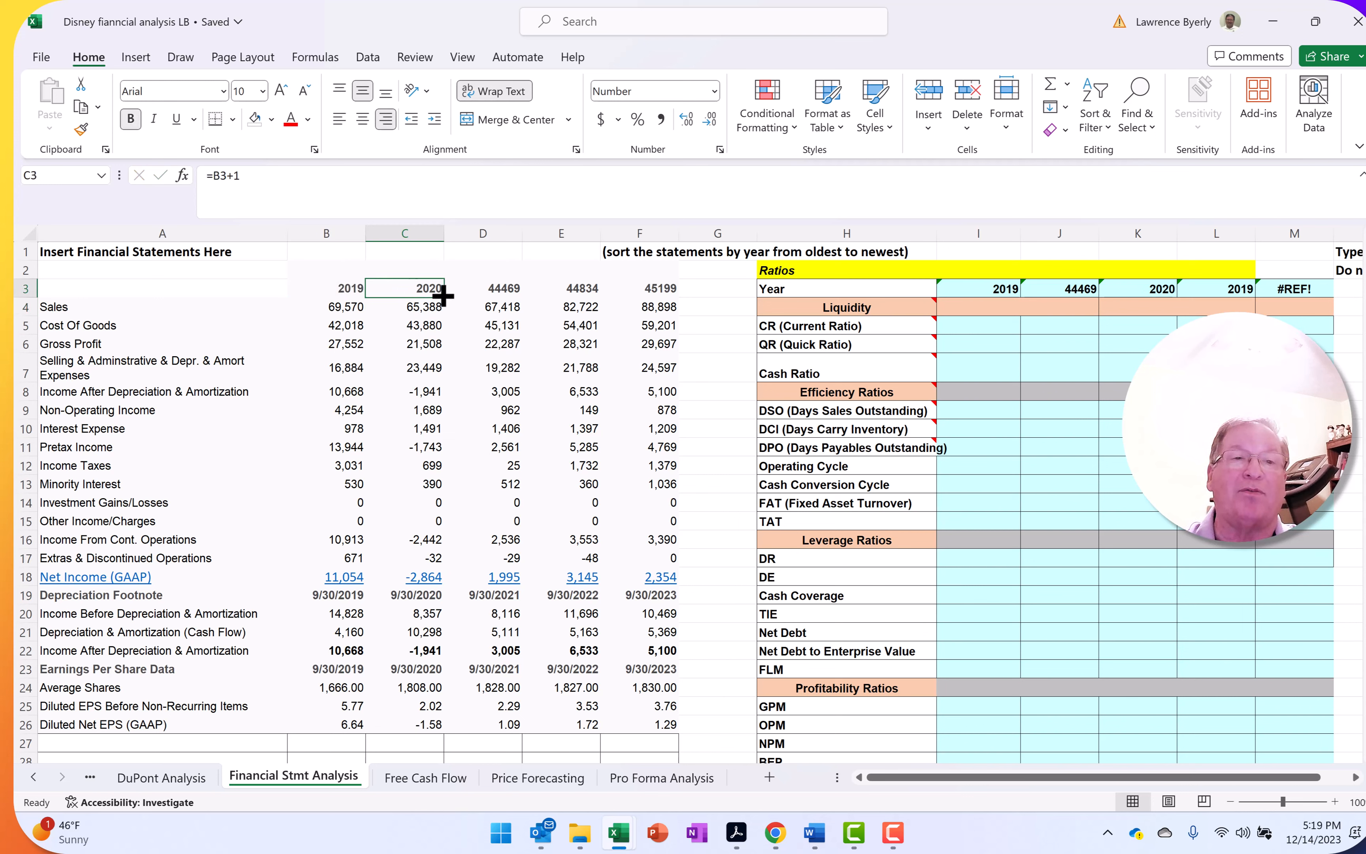
left_click_drag(443, 294, 664, 309)
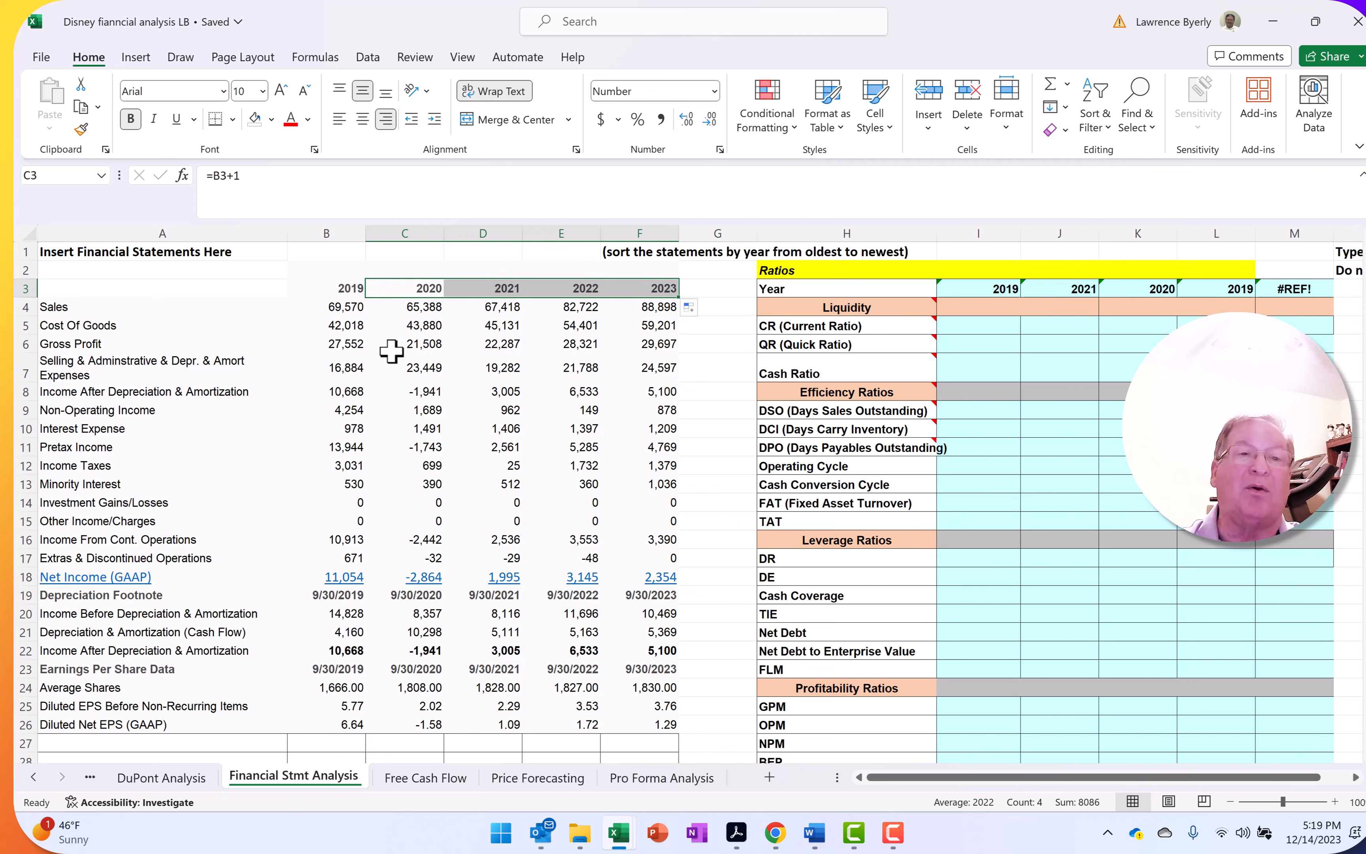
Copy the year headings in B3:F3 over the dates in the Depreciation Footnote row, B19:F19.
left_click(352, 288)
key("shift+Right")
key("shift+Right")
key("shift+Right")
key("shift+Right")
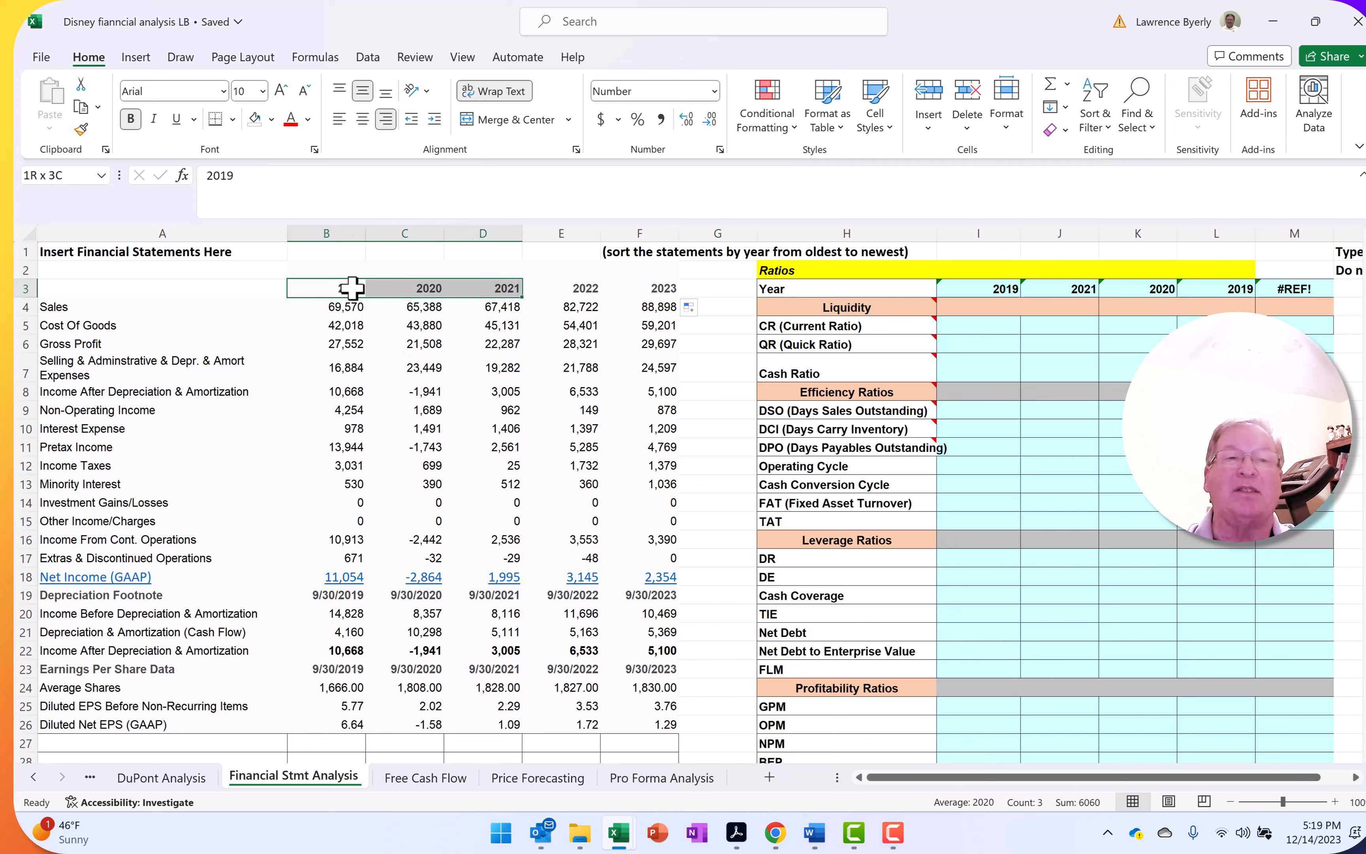
key("ctrl+c")
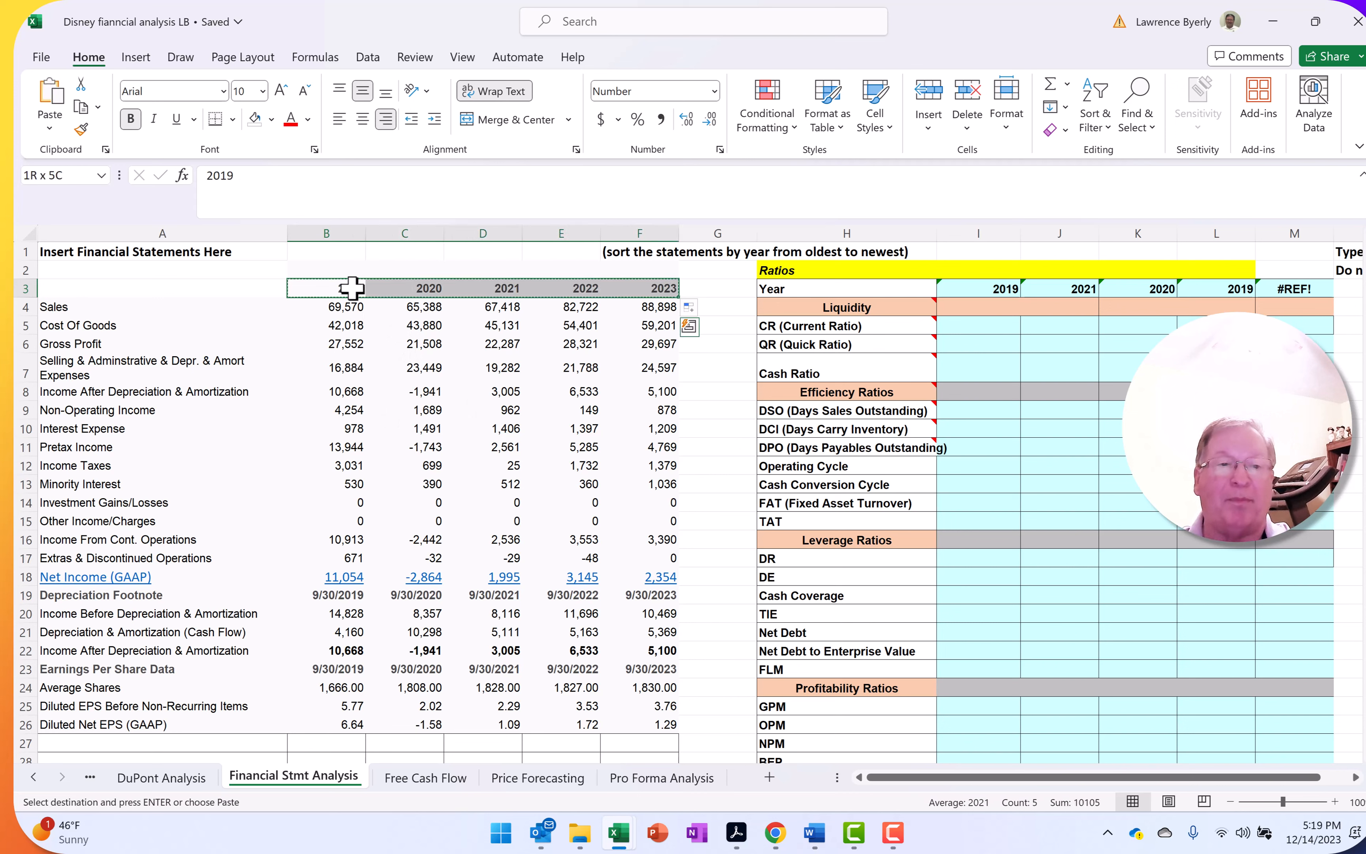
left_click(334, 594)
key("shift+Right")
key("shift+Right")
key("shift+Right")
key("shift+Right")
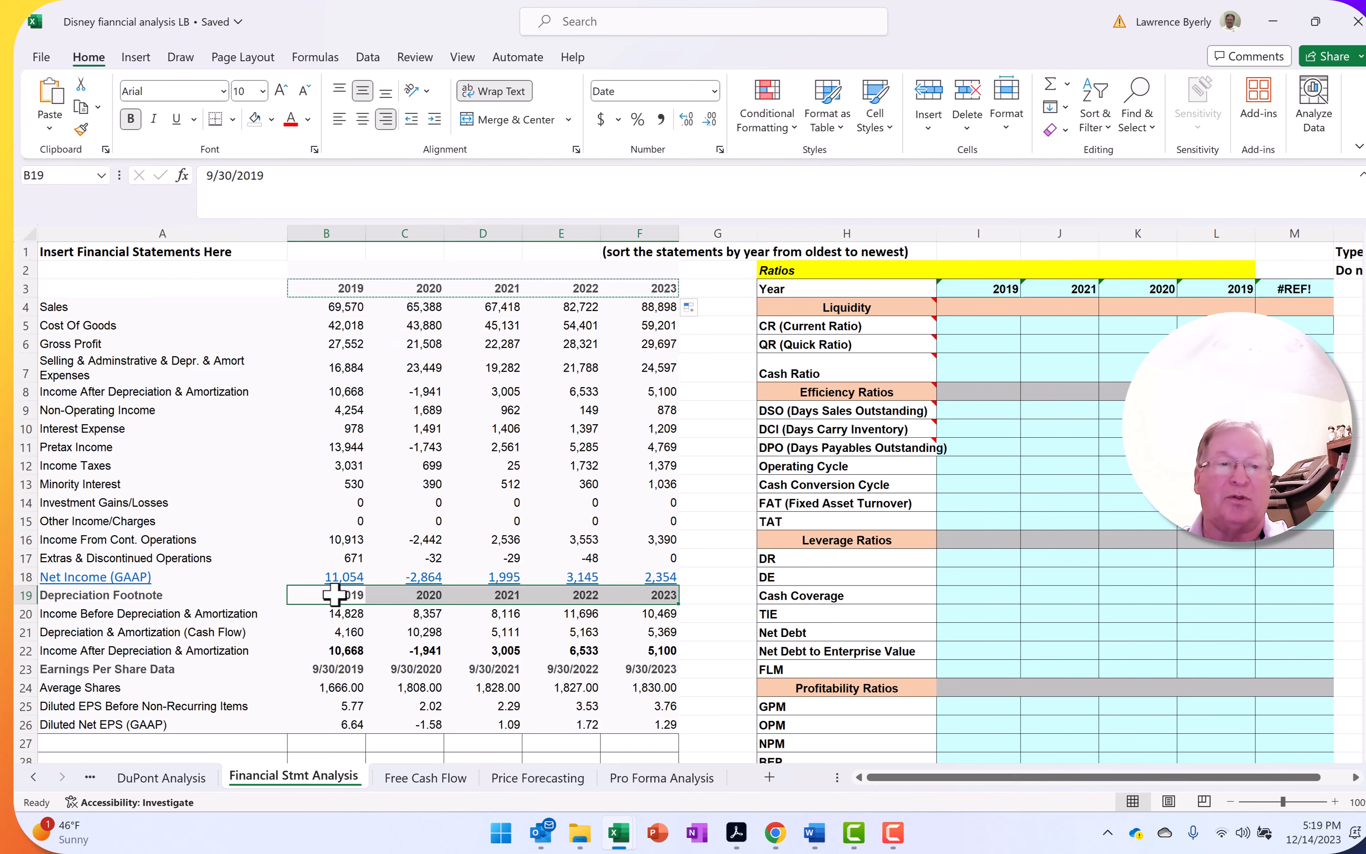
key("ctrl+v")
Paste the copied years over the date headings above Assets in B29:F29.
scroll(625, 700, "down", 8)
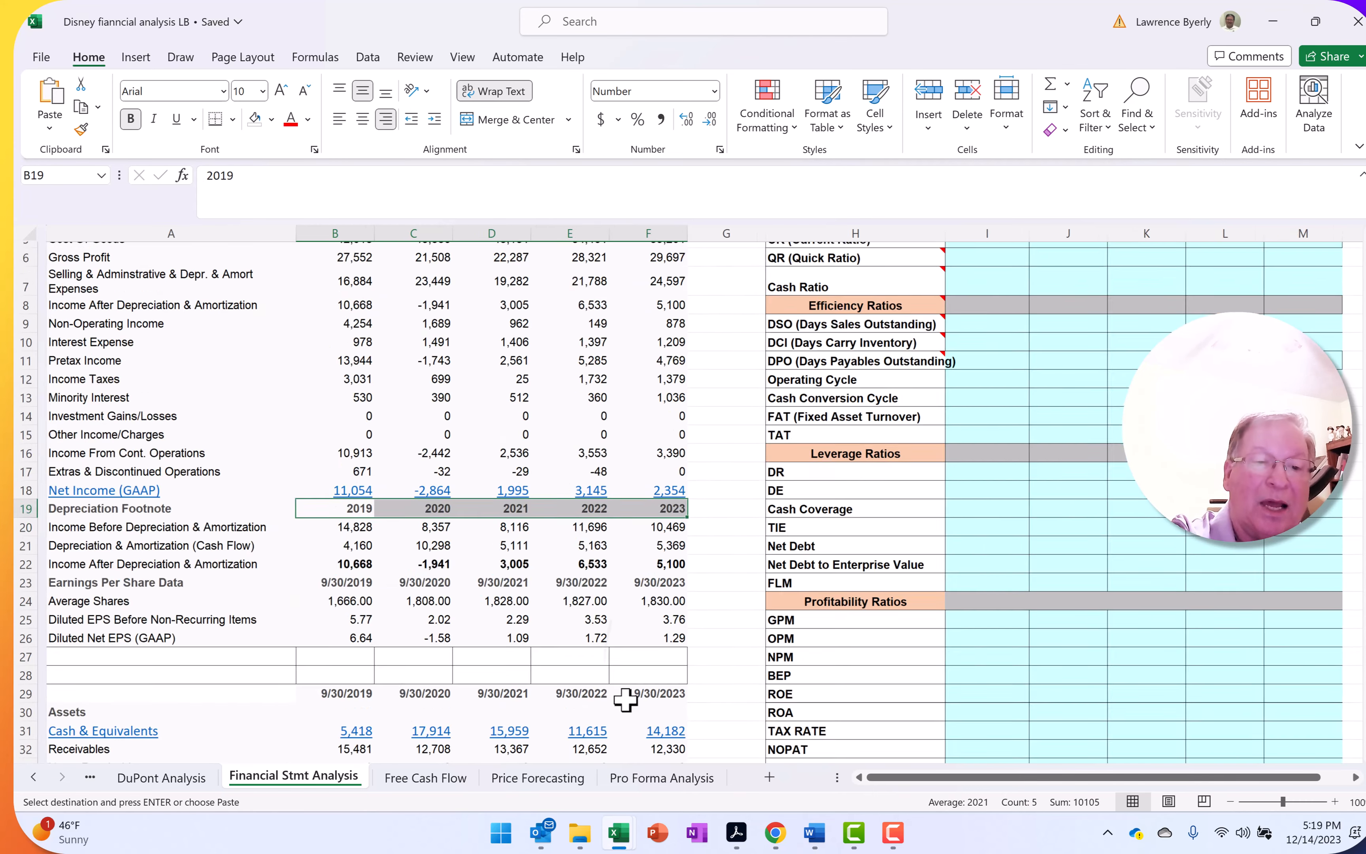
left_click(326, 310)
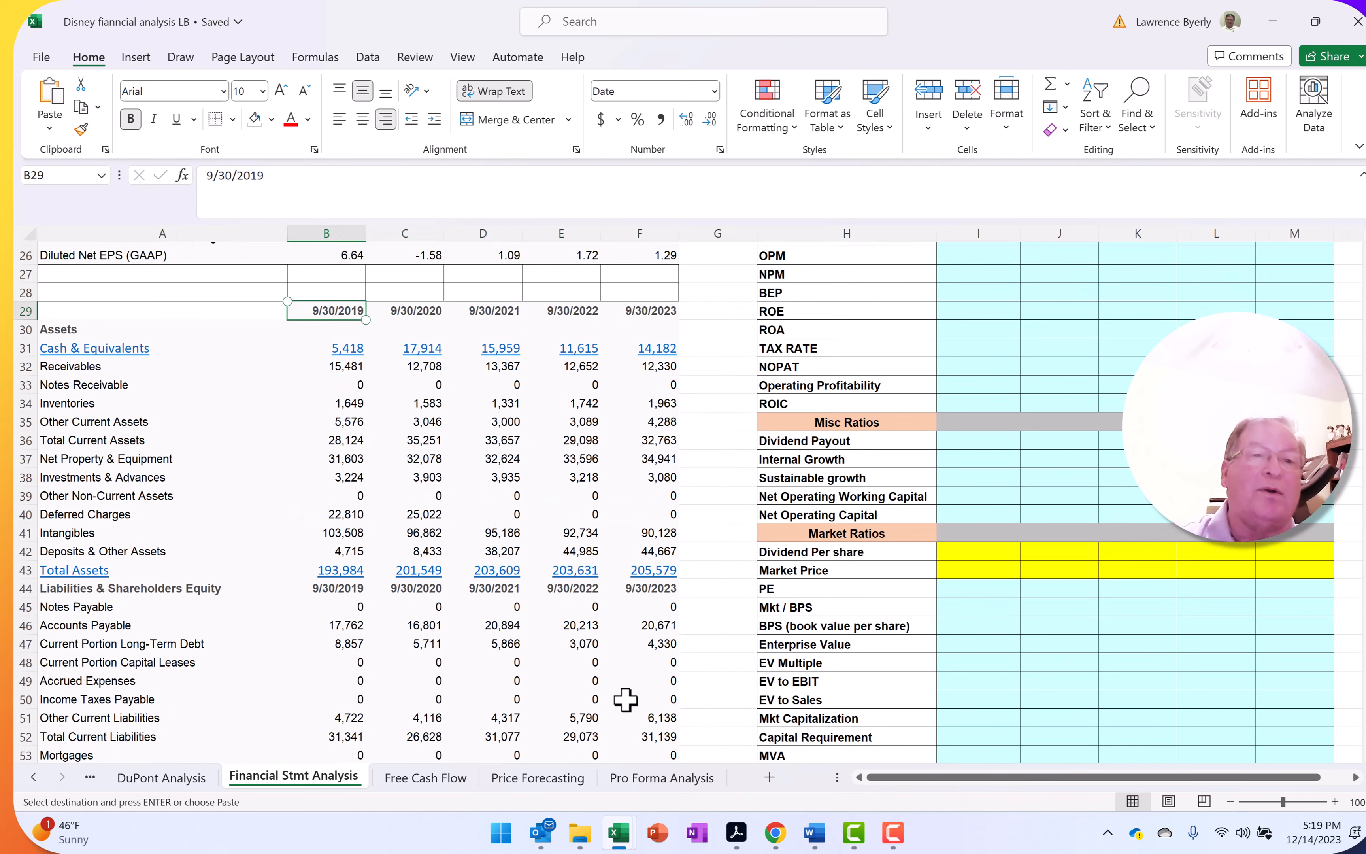
key("shift+Right")
key("shift+Right")
key("shift+Right")
key("shift+Right")
key("ctrl+v")
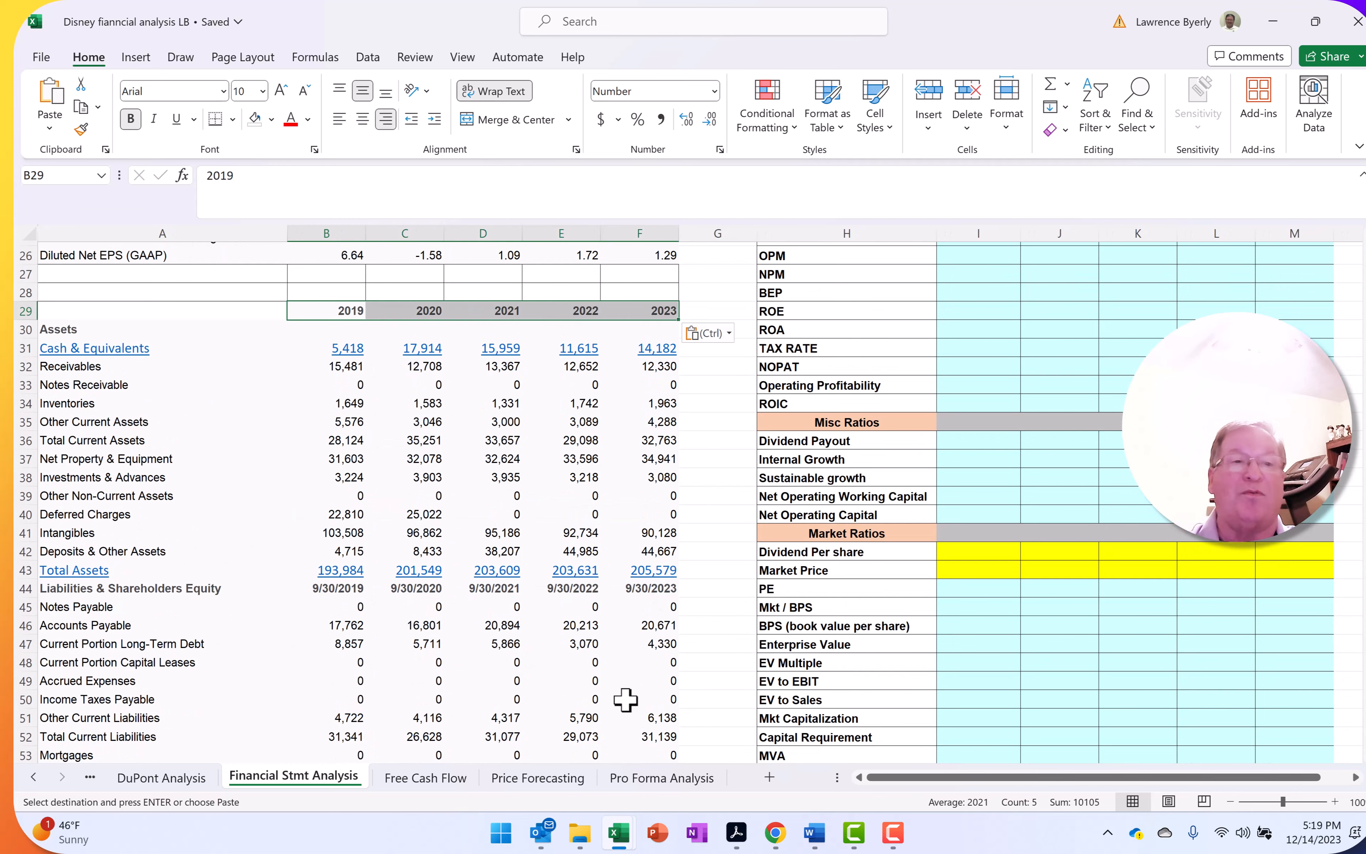
Paste the copied years over the date headings in rows 44, 61, 75 and 90 of the balance sheet and cash flow sections.
scroll(625, 701, "down", 2)
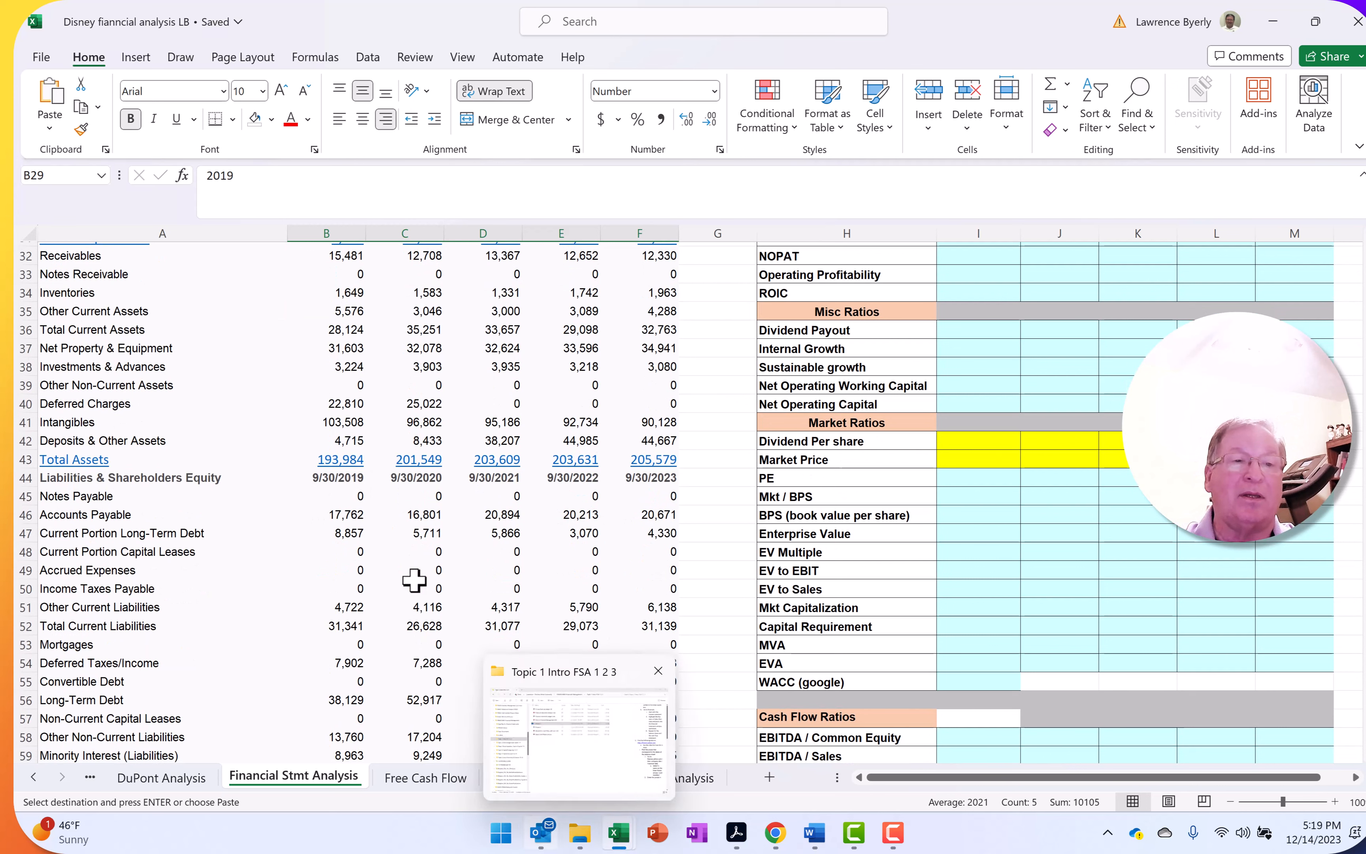
left_click(311, 478)
key("ctrl+v")
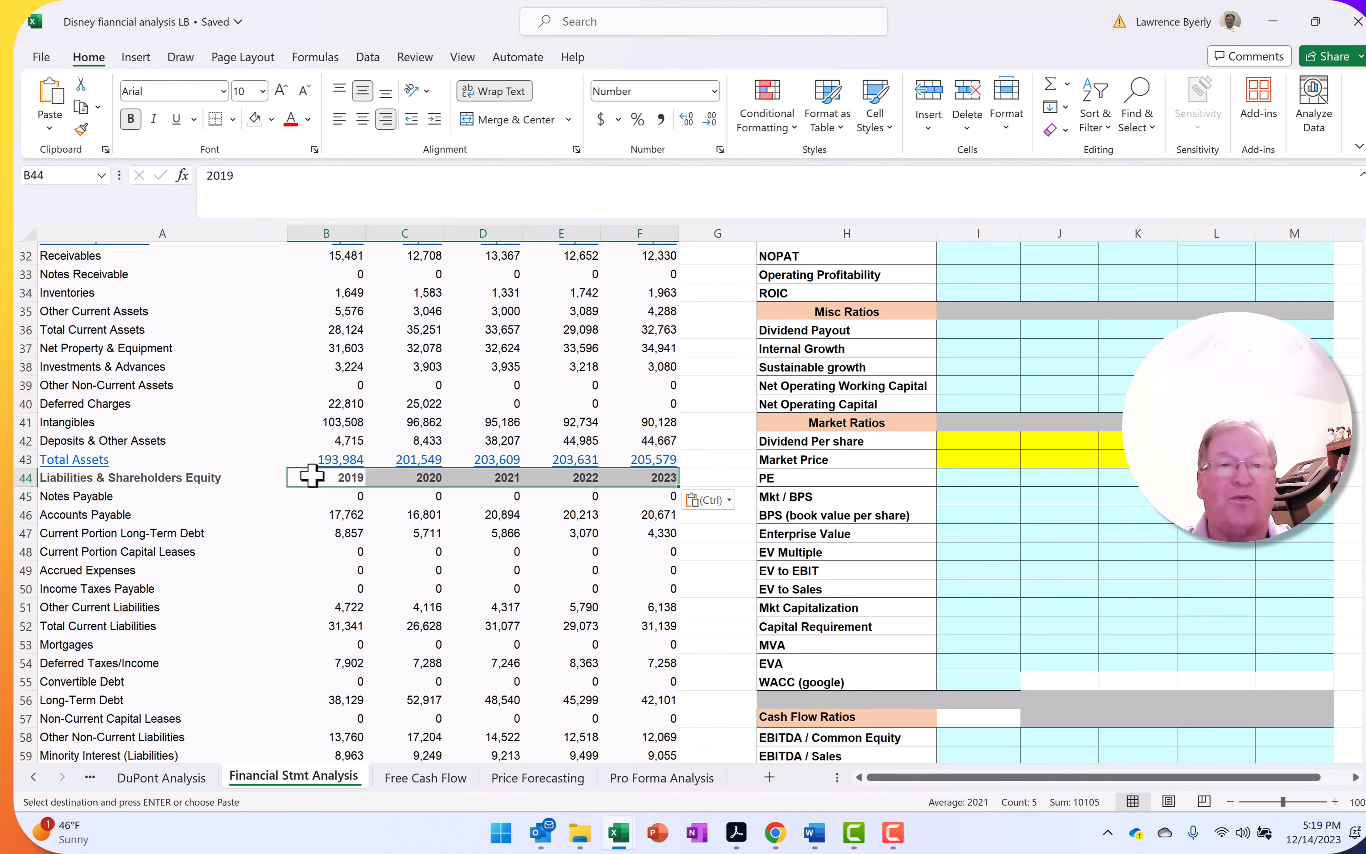
scroll(322, 592, "down", 2)
scroll(322, 591, "down", 10)
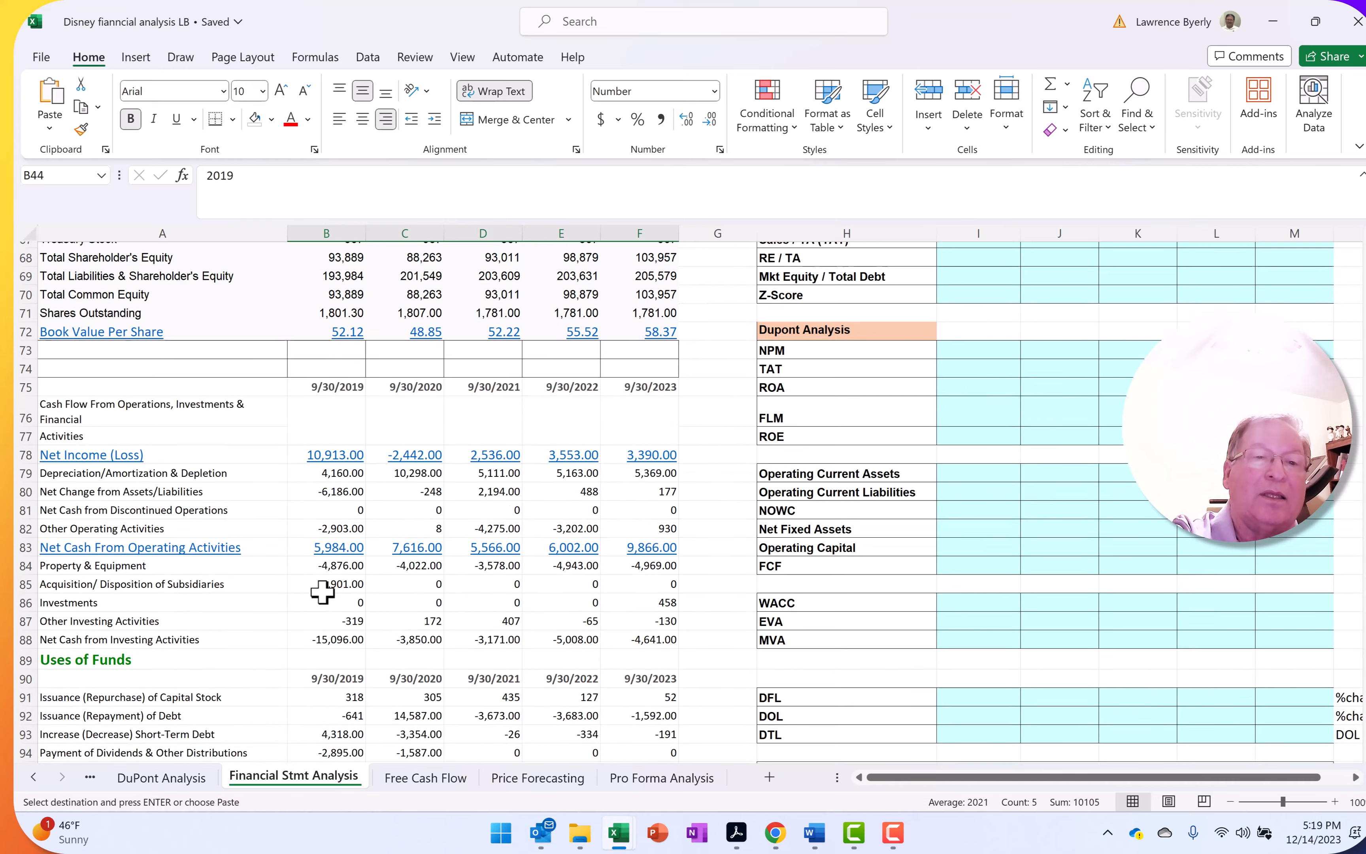
scroll(322, 591, "up", 3)
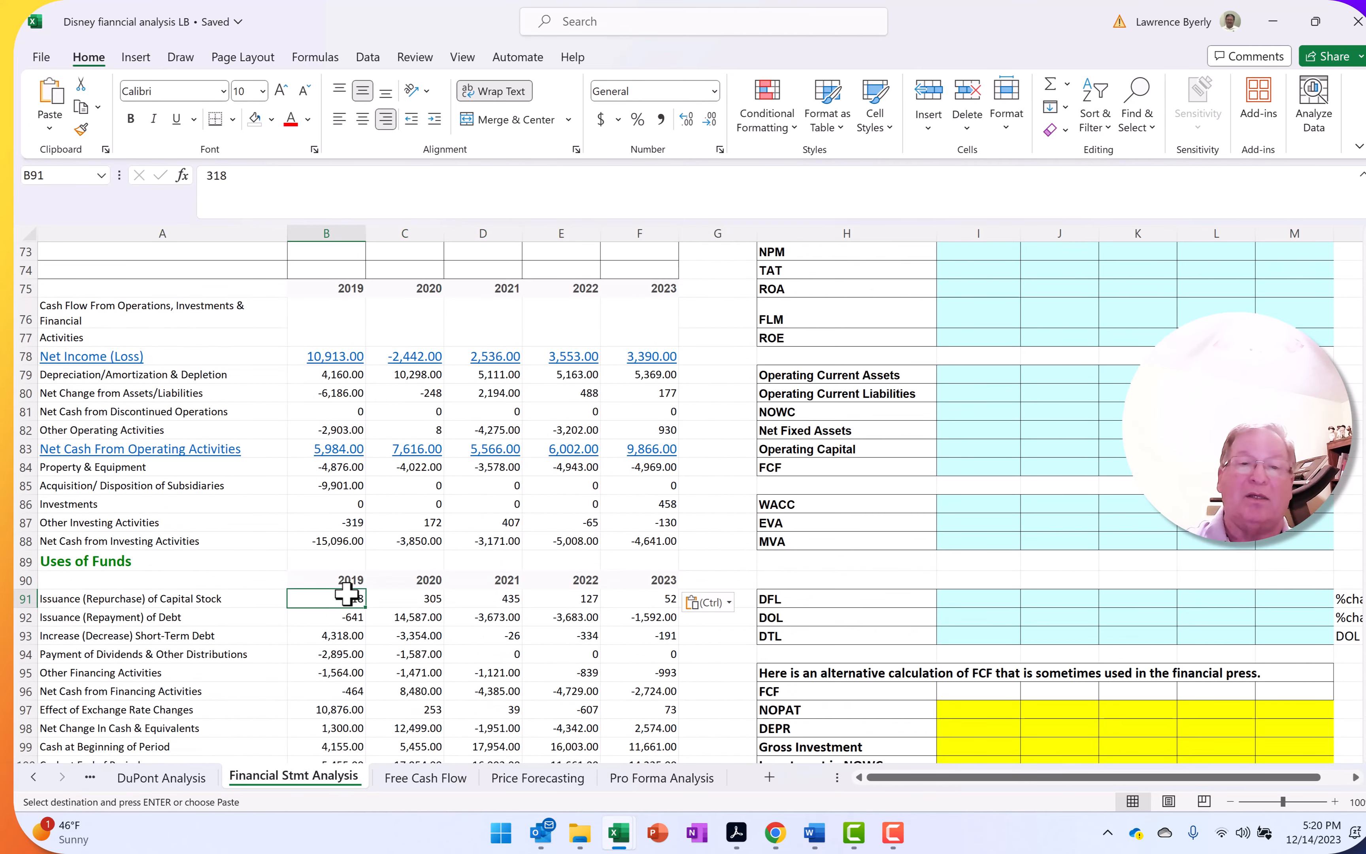
Review the year headings throughout the cash flow, balance sheet and income statement sections.
key("Down")
key("Down")
key("Down")
key("Down")
key("Down")
key("Down")
key("Down")
key("Down")
key("Down")
key("Down")
key("Down")
key("Down")
key("Up")
key("Up")
key("Up")
key("Up")
key("Up")
key("Up")
key("Up")
key("Up")
key("Up")
key("Up")
key("Up")
key("Up")
key("Up")
key("Up")
key("Up")
key("Up")
key("Up")
key("Up")
key("Up")
key("Up")
key("Up")
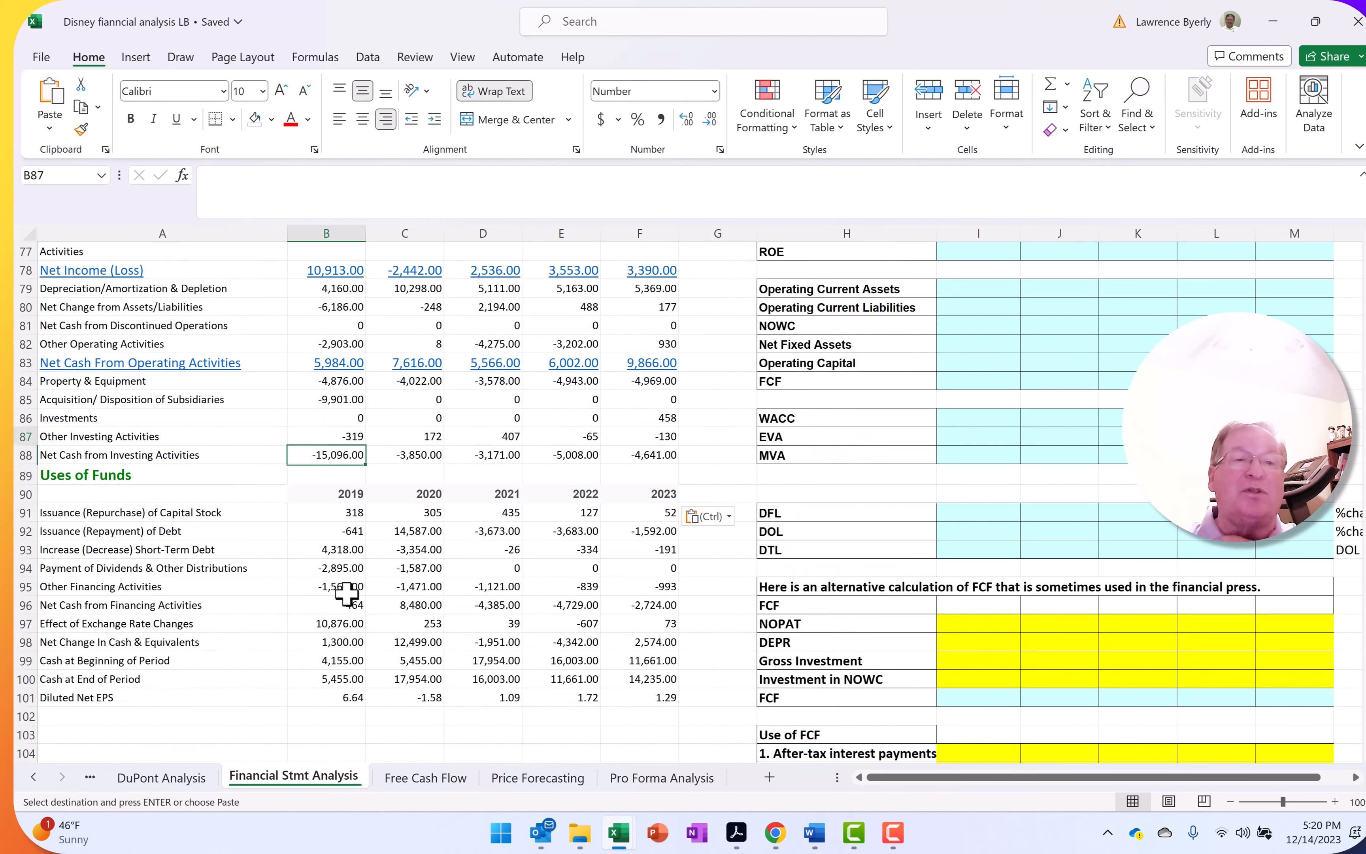
key("Up")
key("Up")
key("Up")
key("Up")
key("Up")
key("Up")
key("Up")
key("Up")
key("Up")
key("Up")
key("Up")
key("Up")
key("Up")
key("Up")
key("Up")
key("Up")
key("Up")
key("Up")
key("Up")
key("Up")
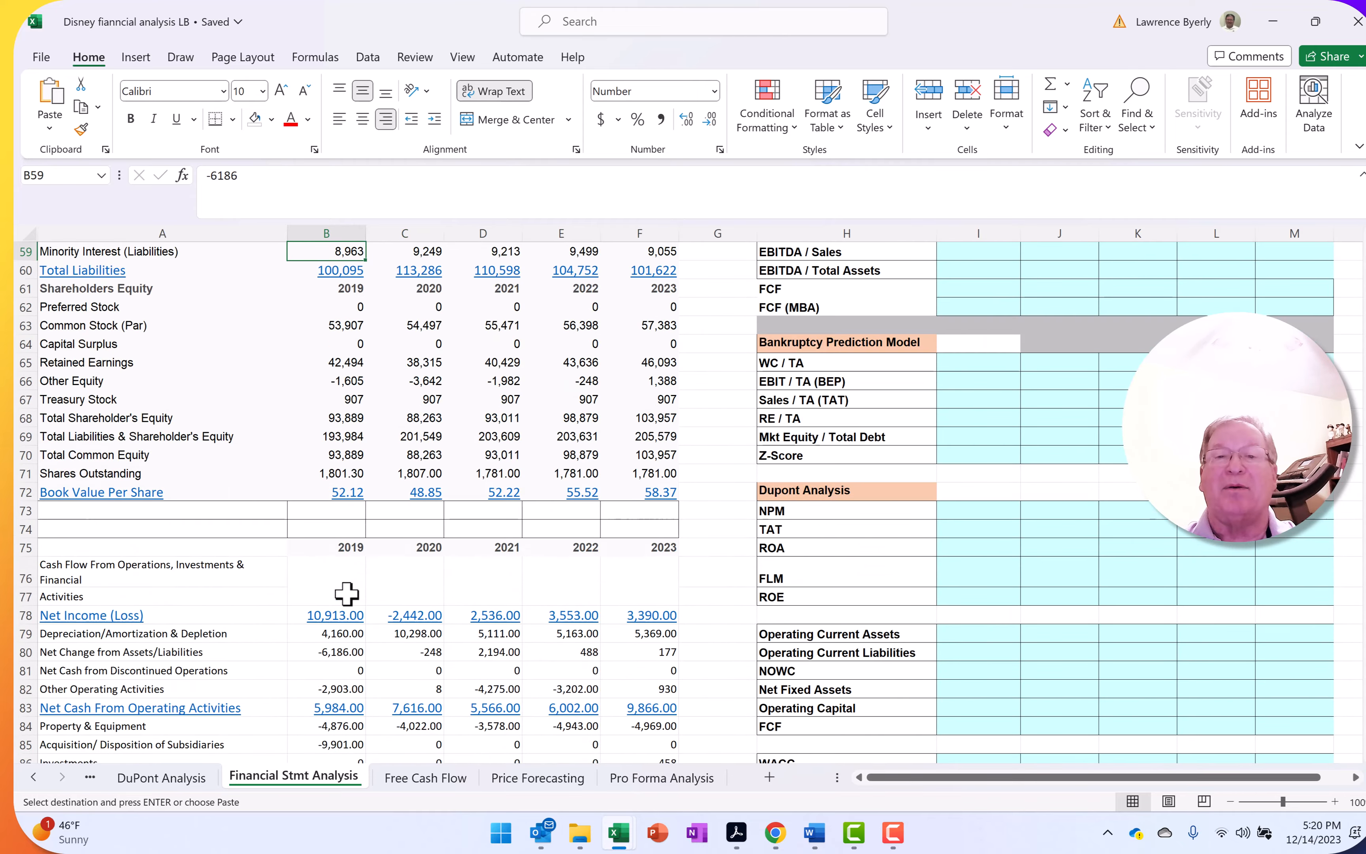
key("Up")
key("Up")
key("Up")
key("Up")
key("Up")
key("Up")
key("Up")
key("Up")
key("Up")
key("Up")
key("Up")
key("Up")
key("Up")
key("Up")
key("Up")
key("Up")
key("Up")
key("Up")
key("Up")
key("Up")
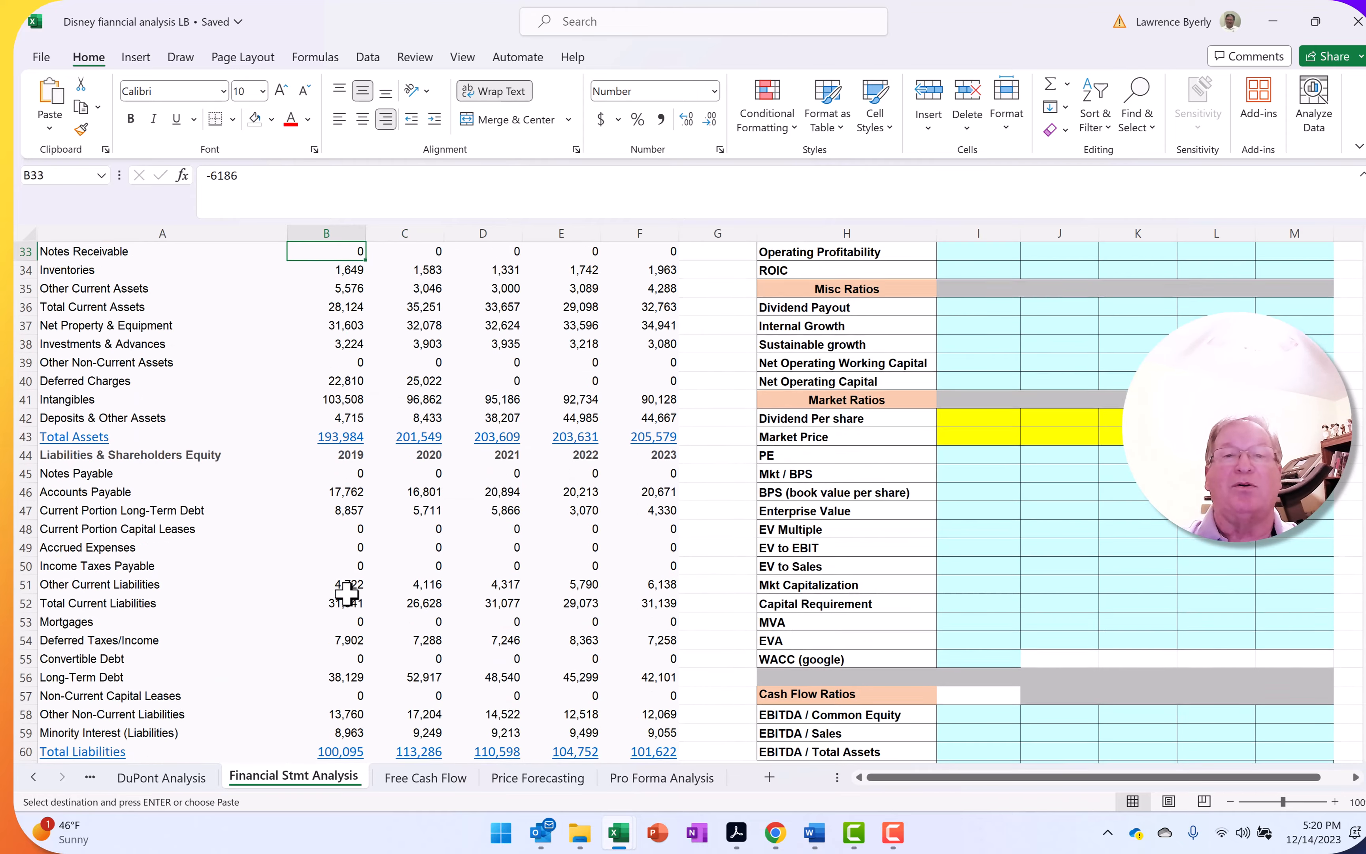
key("Down")
key("Down")
key("Down")
key("Down")
key("Down")
key("Down")
key("Down")
key("Down")
key("Down")
key("Down")
key("Down")
key("Down")
key("Down")
key("Down")
key("Down")
key("Down")
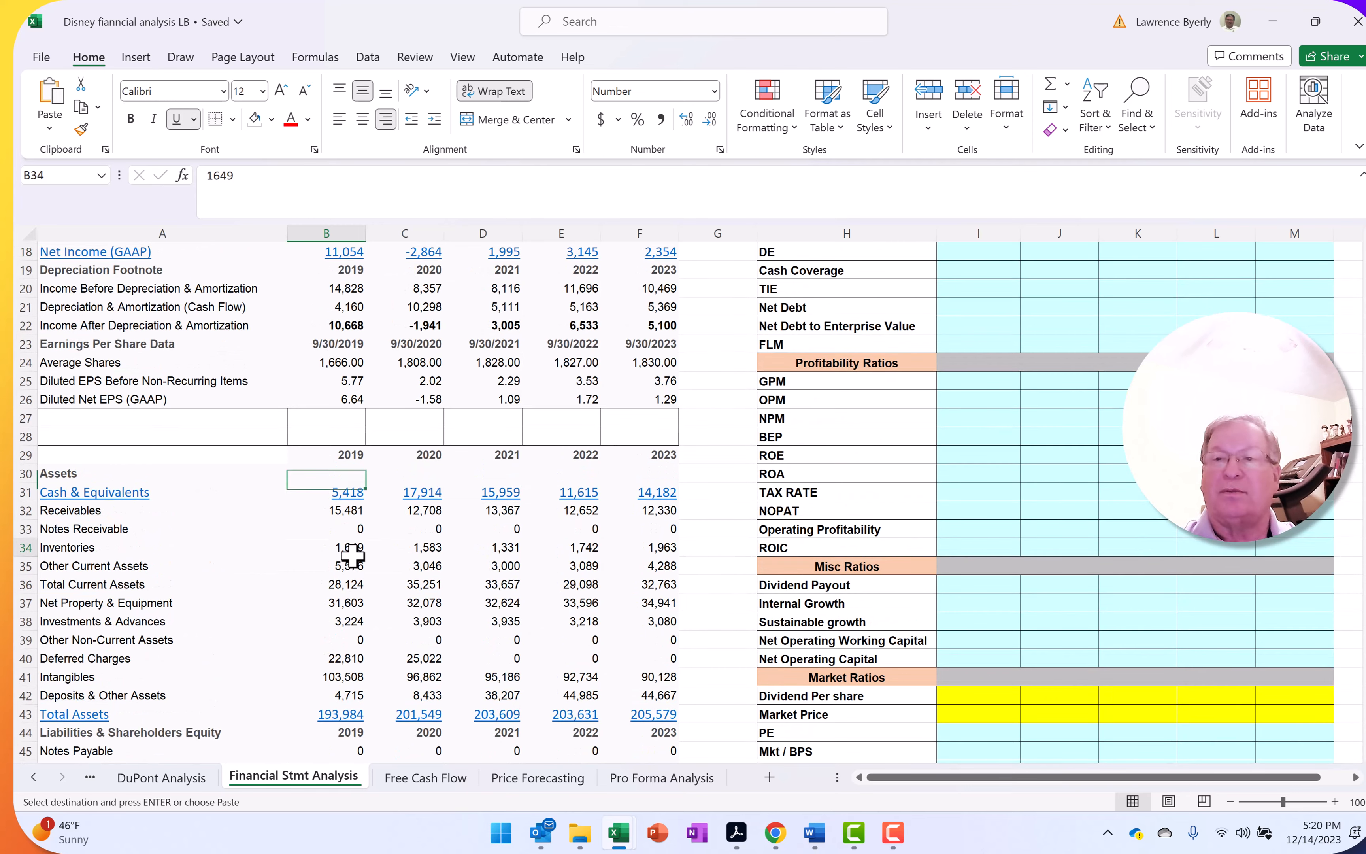
Link the first Ratios year in I3 to B3 with =B3 and fill the formula across to M3.
scroll(395, 497, "up", 6)
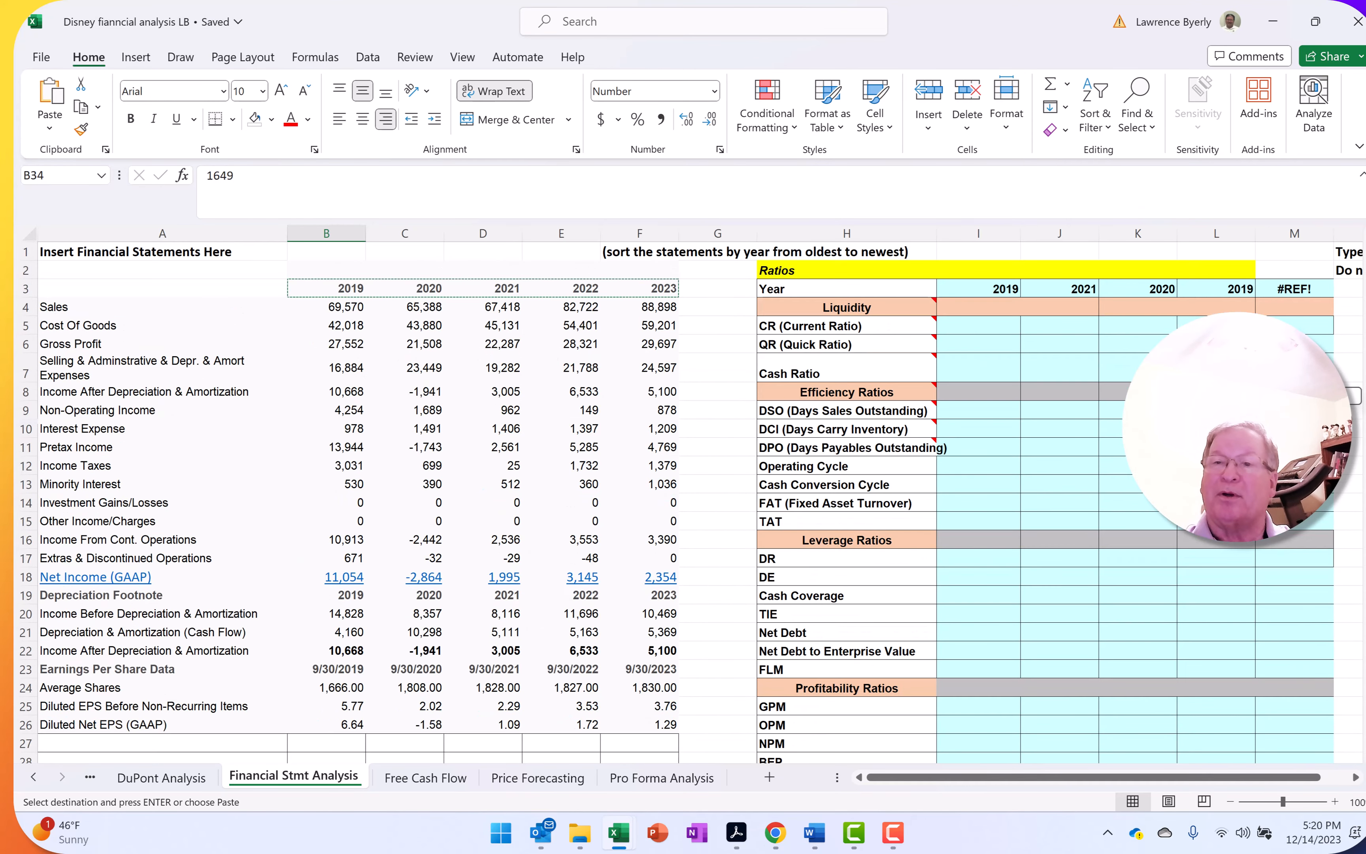
left_click(1005, 287)
type("=")
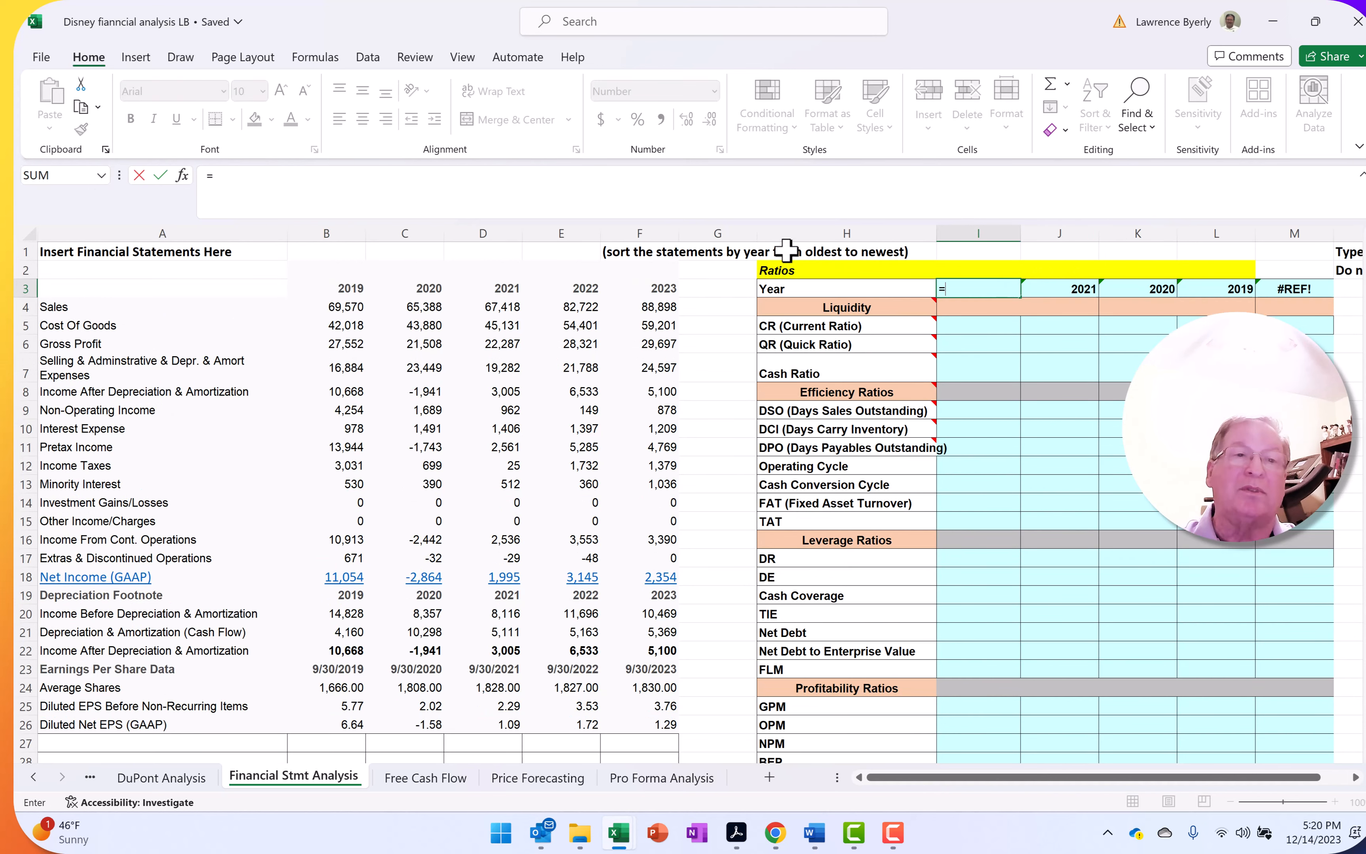
left_click(347, 291)
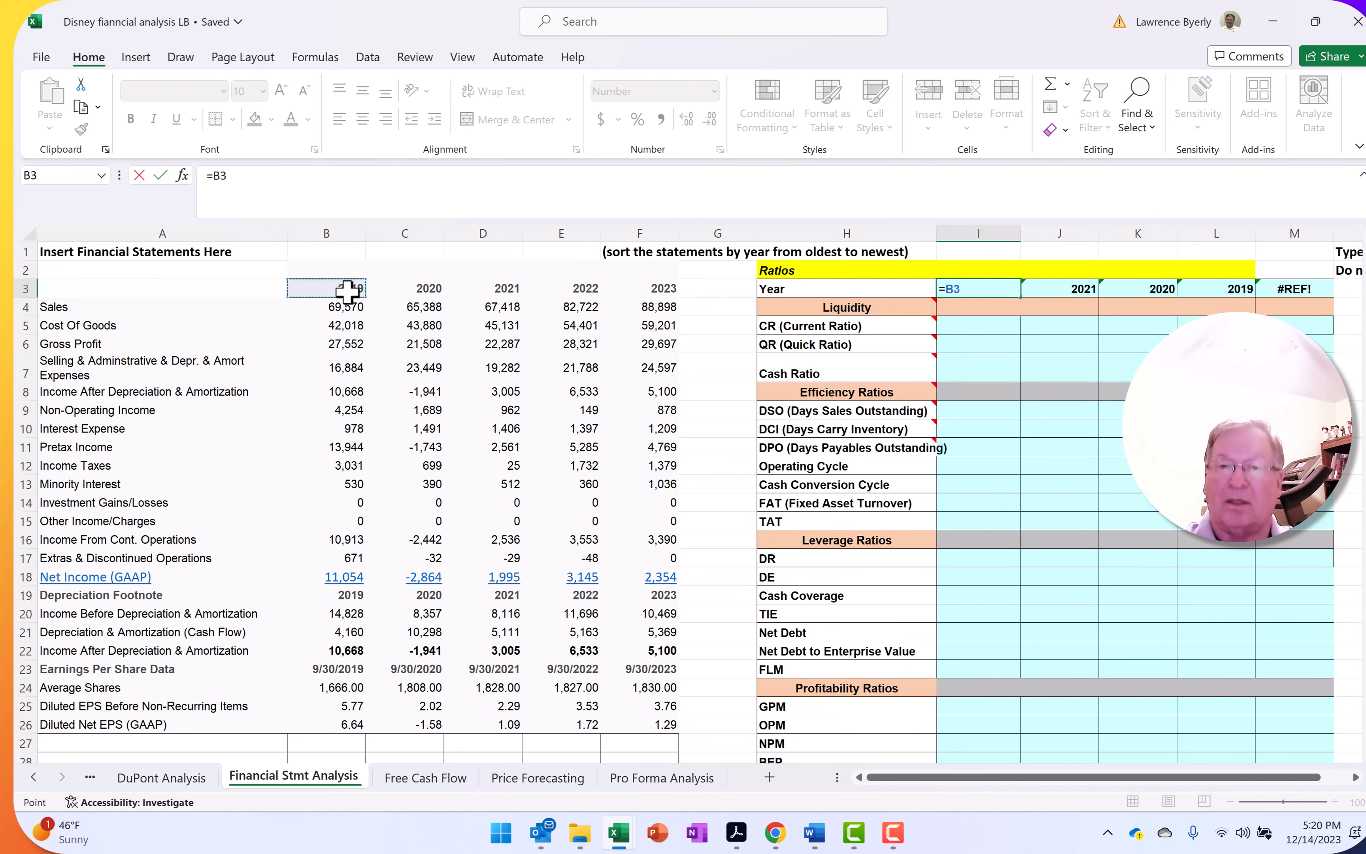
key("Return")
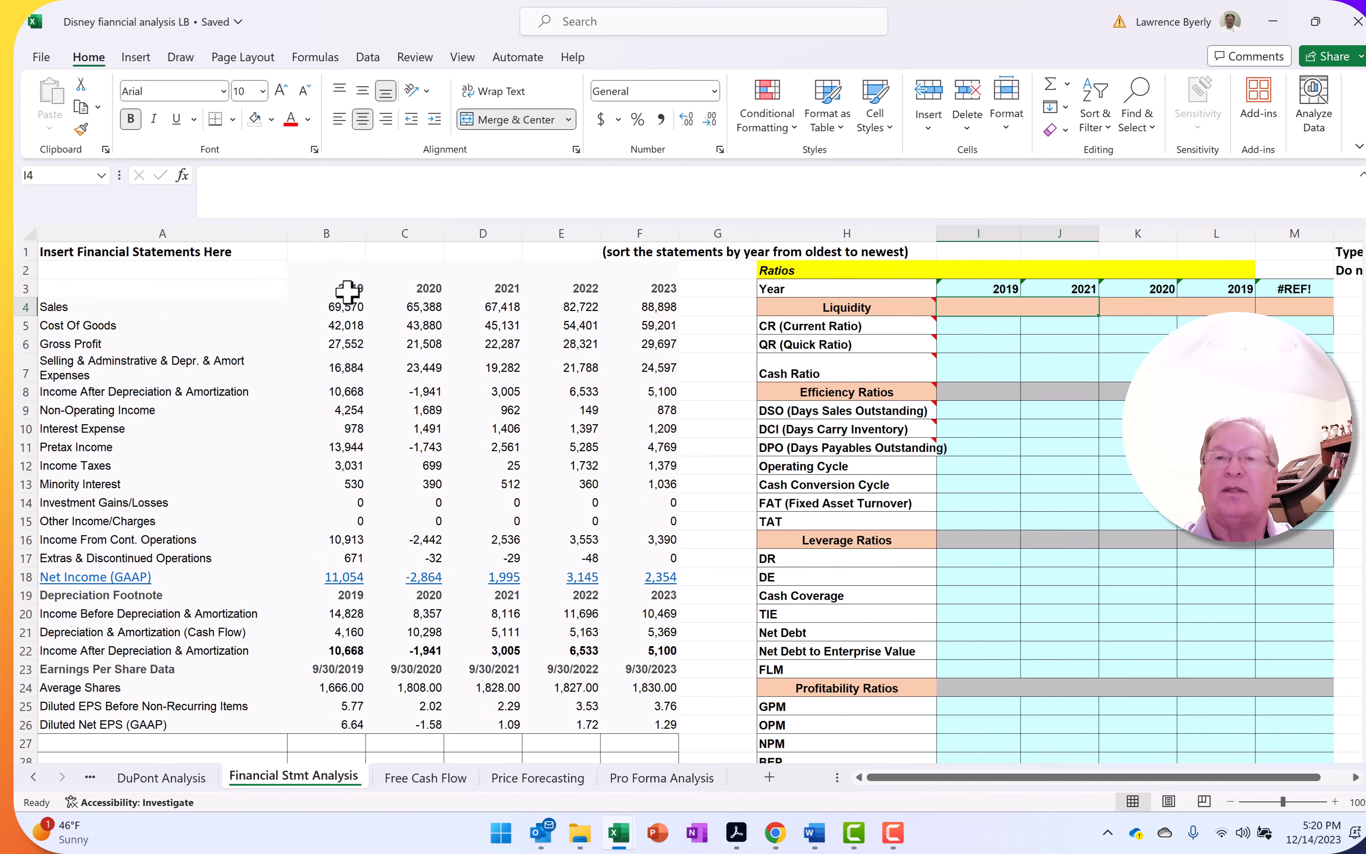
left_click(989, 287)
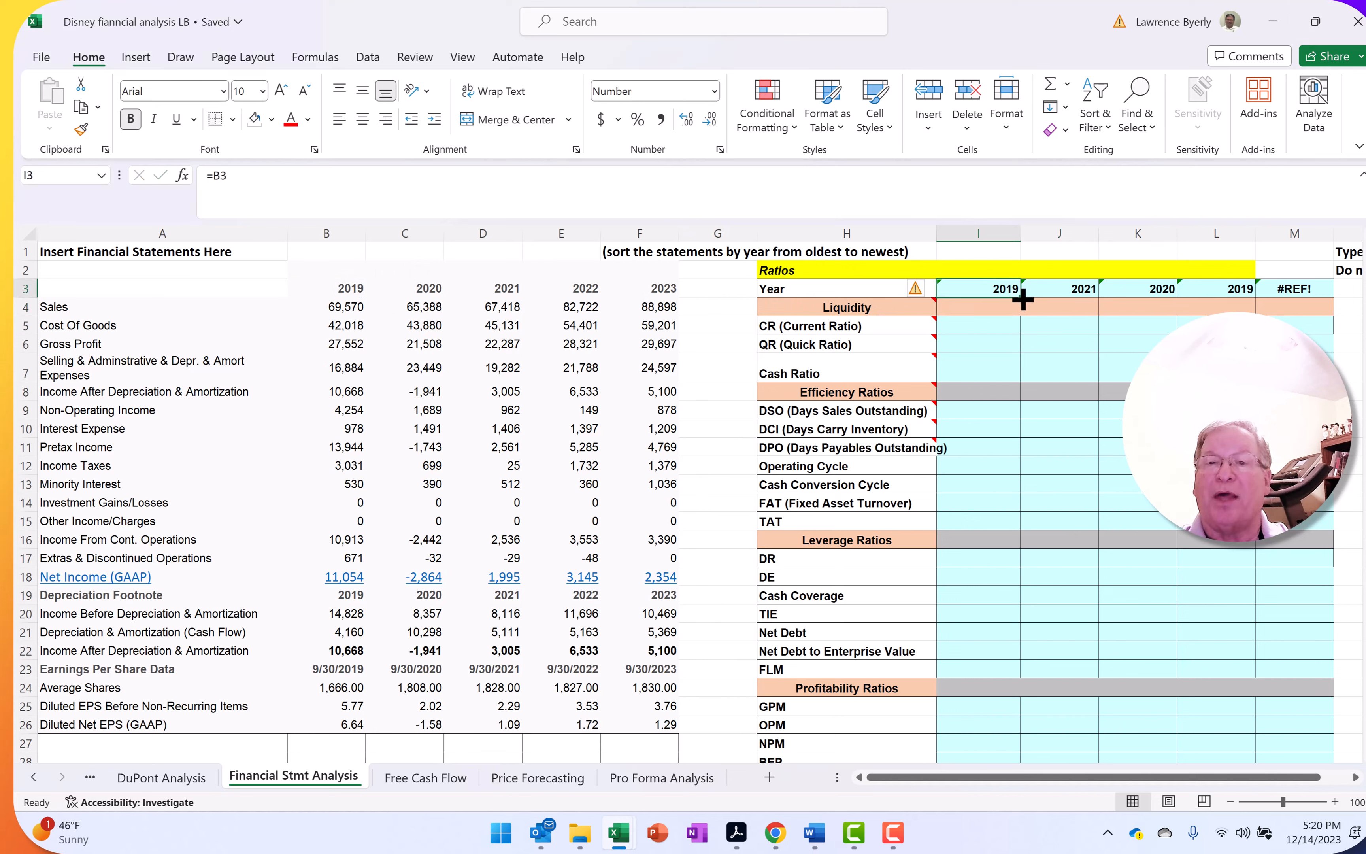
left_click_drag(1023, 297, 1311, 301)
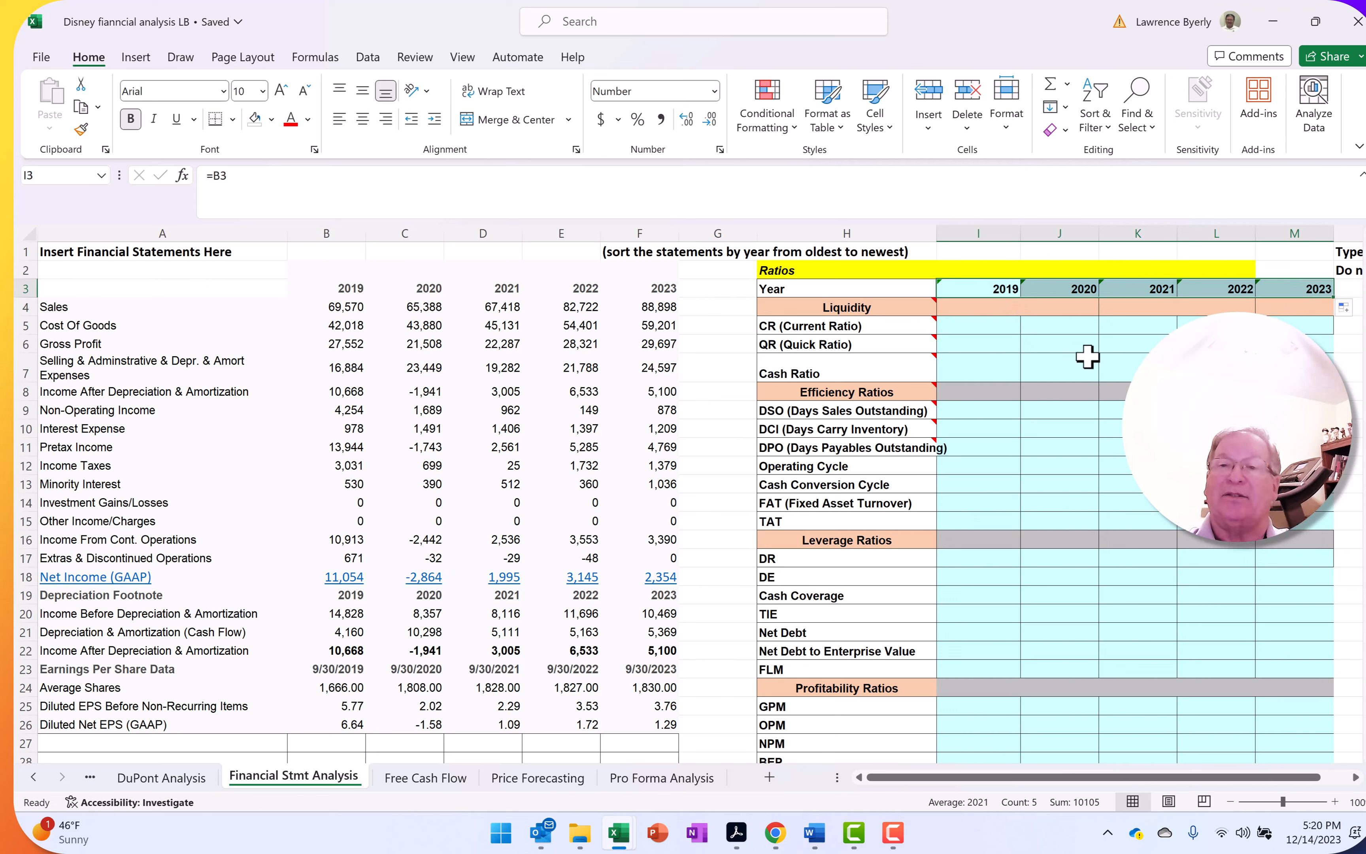